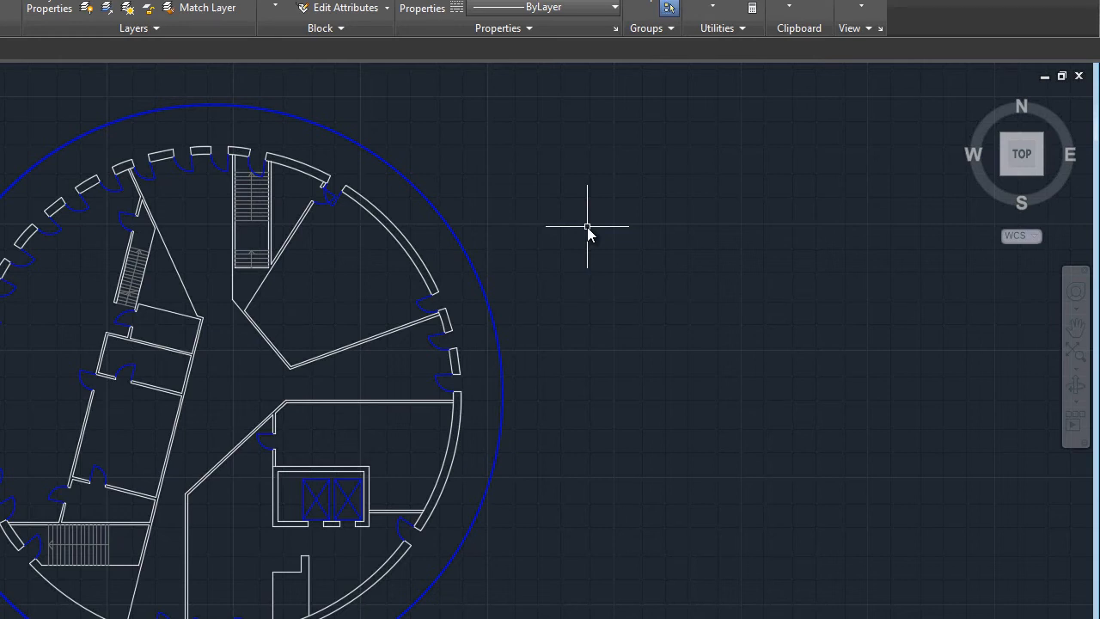
Try isolating the layer of the curved upper-right wall with the lock-and-fade setting, and undo the isolation
text(layiso)
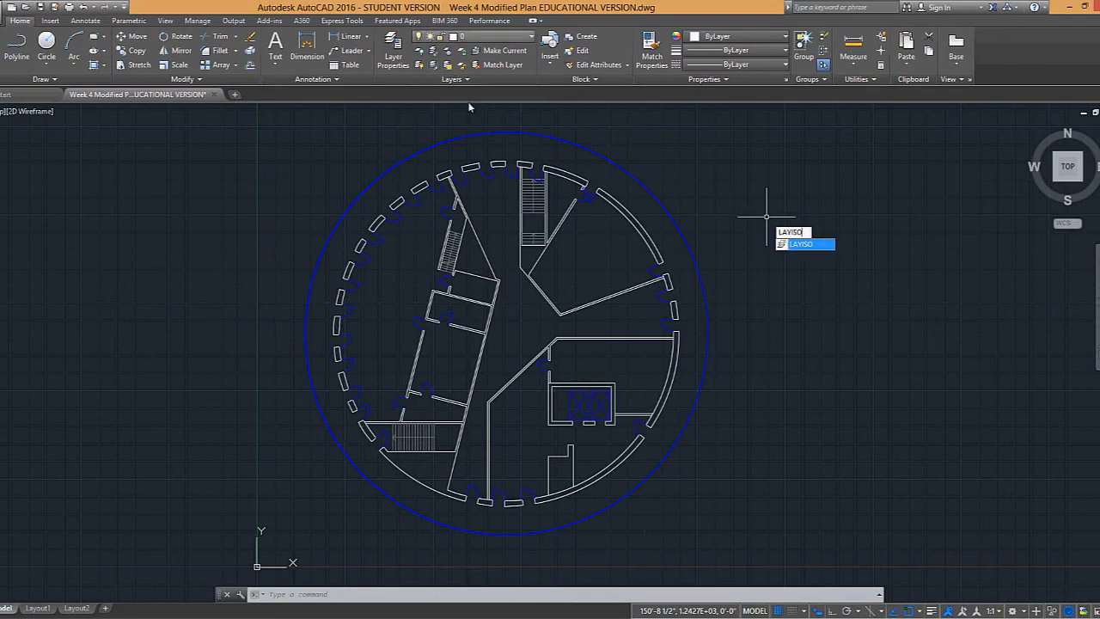
key(Return)
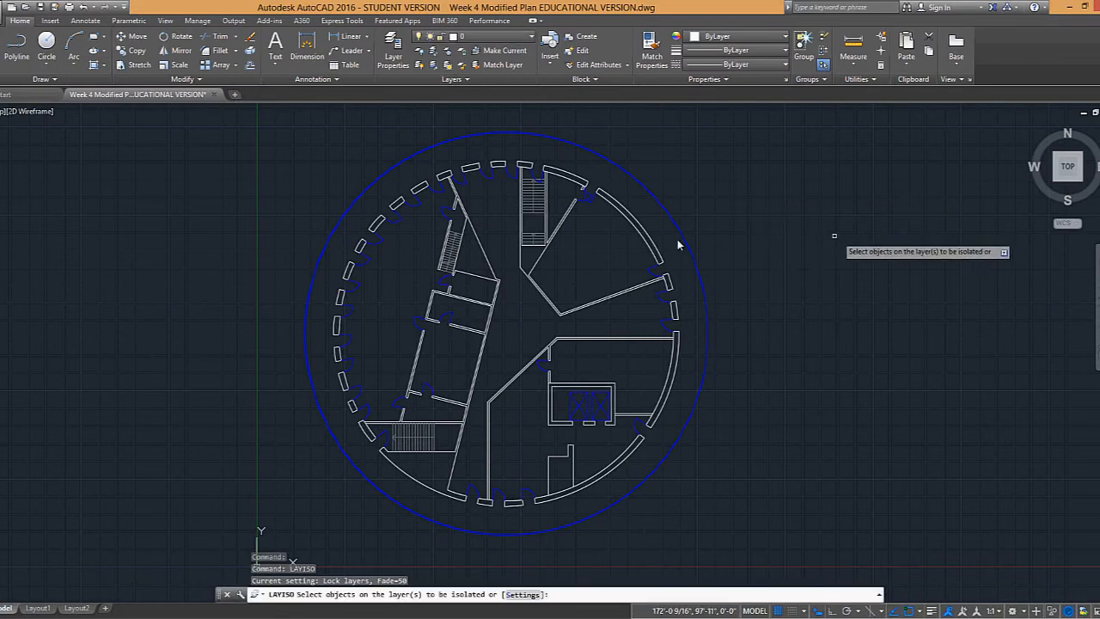
click(627, 212)
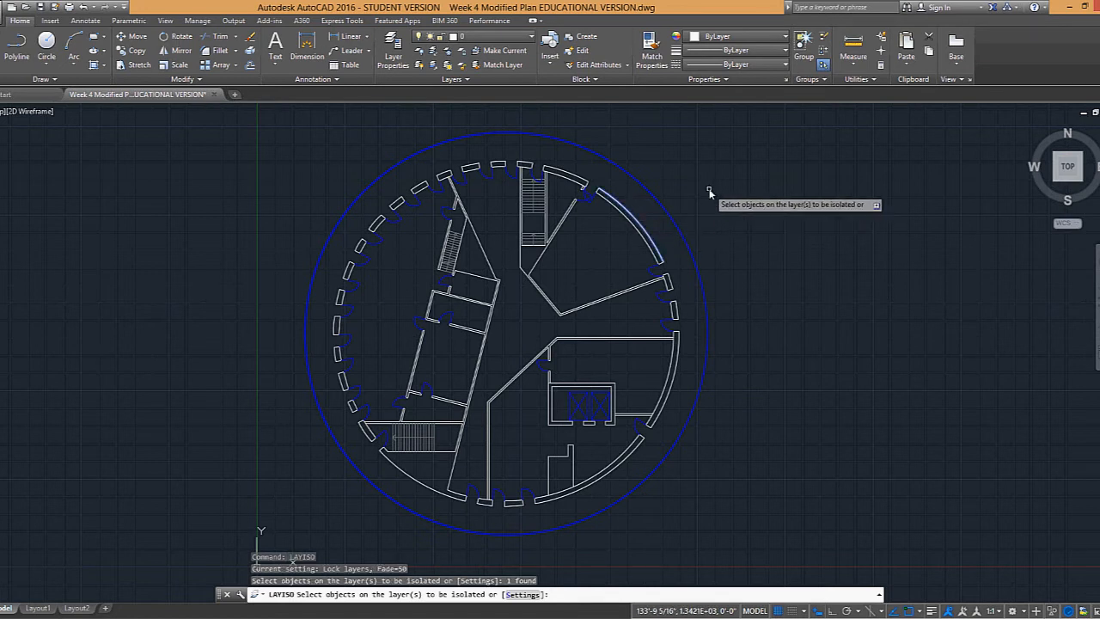
key(Return)
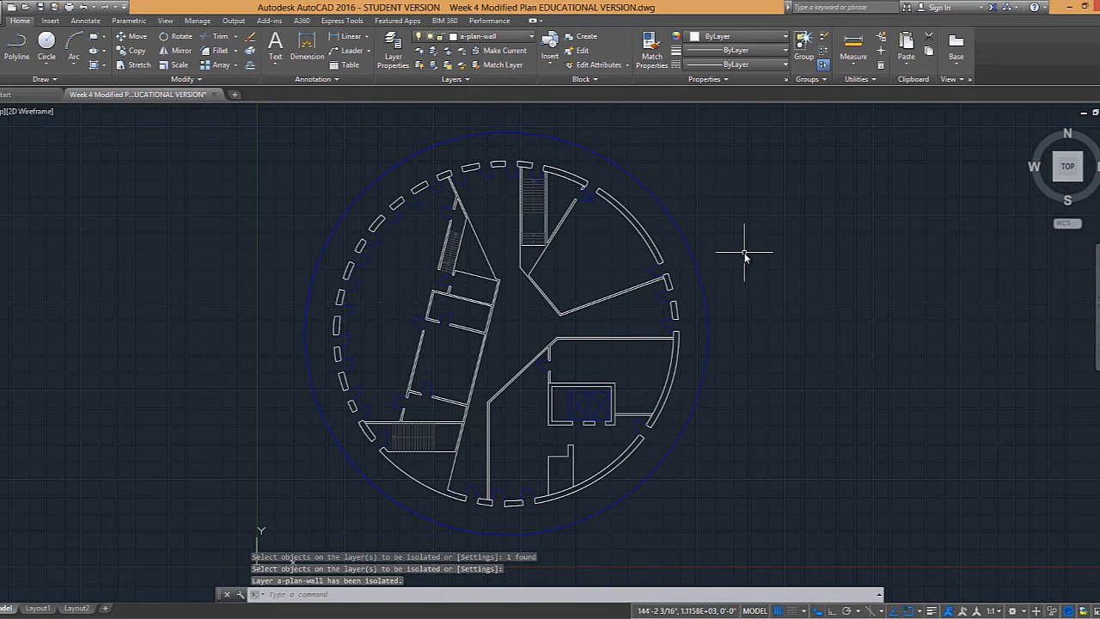
text(u)
key(Return)
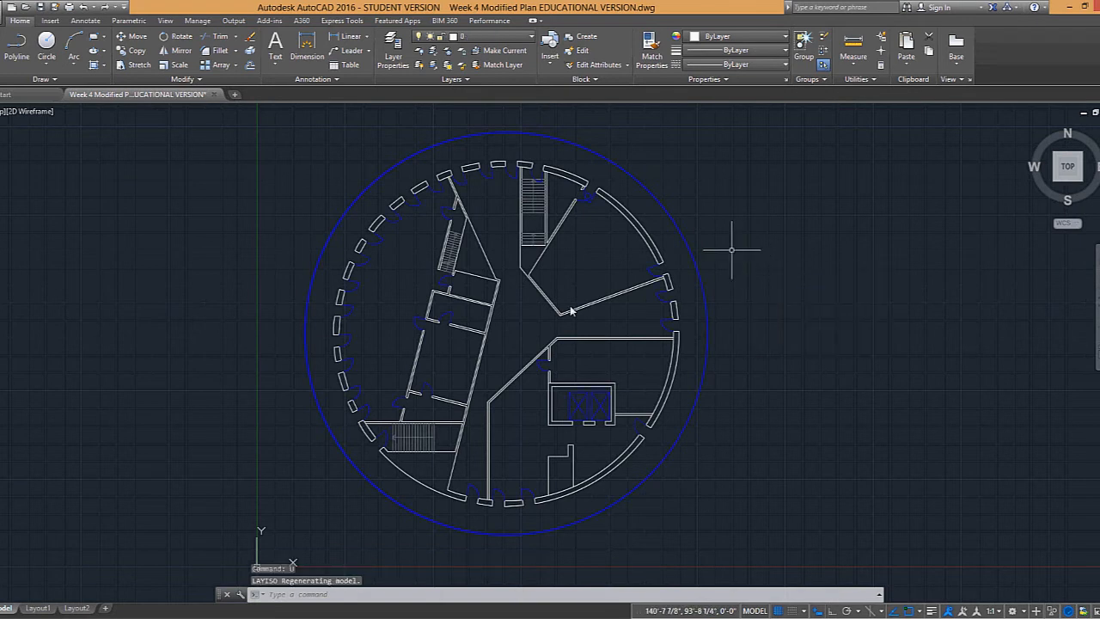
Isolate the curved wall's layer with LAYISO, setting both non-isolated layers and paper space viewport use to Off
text(layiso)
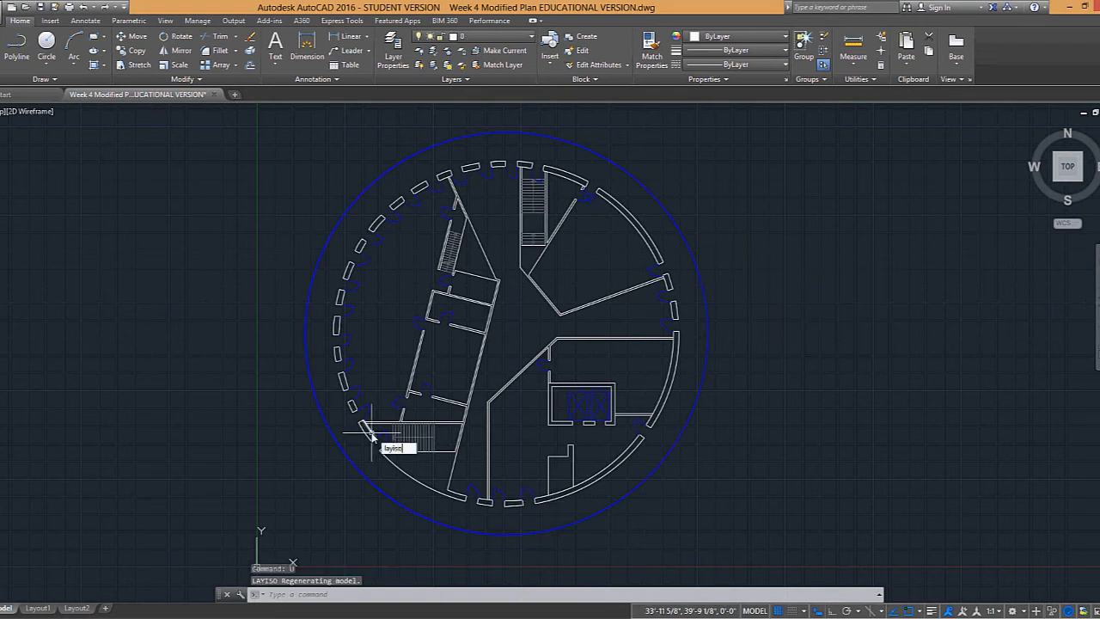
key(Return)
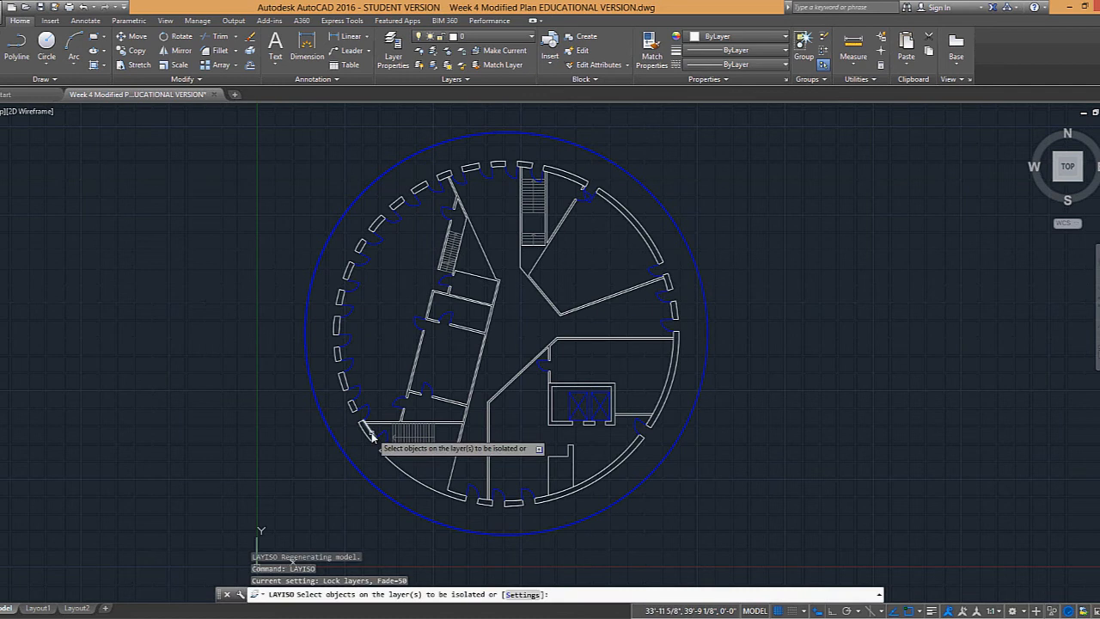
click(515, 596)
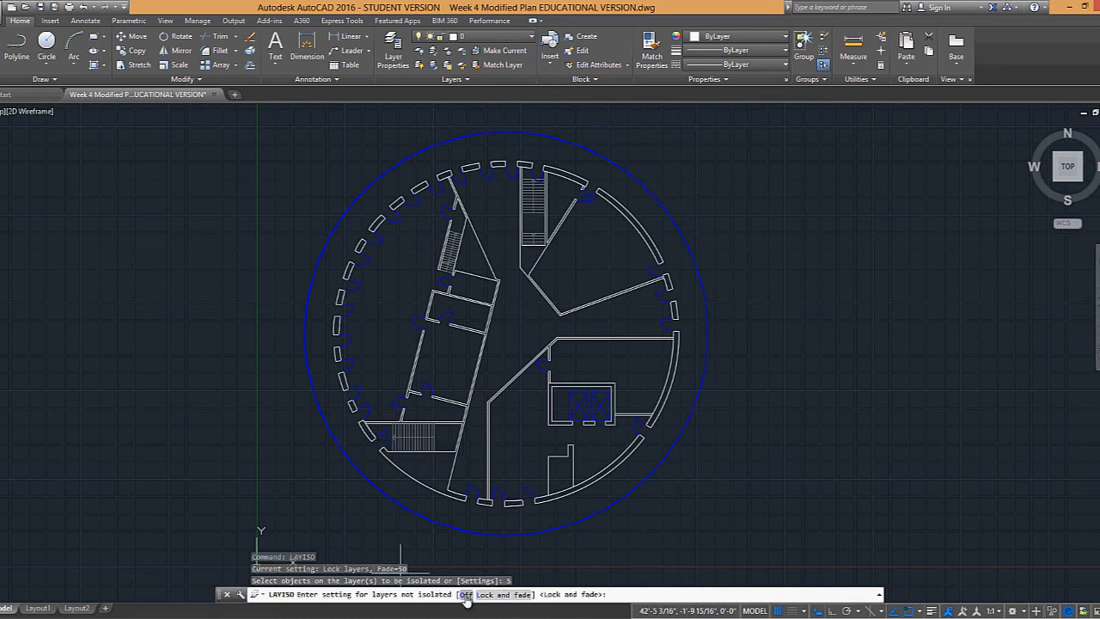
text(O)
key(Return)
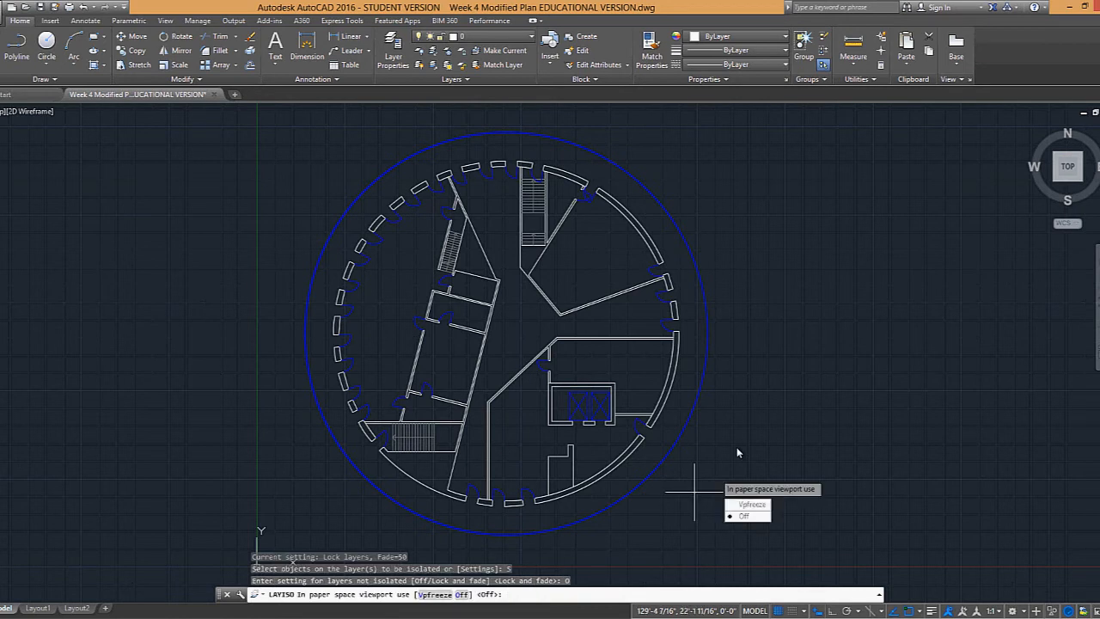
click(744, 516)
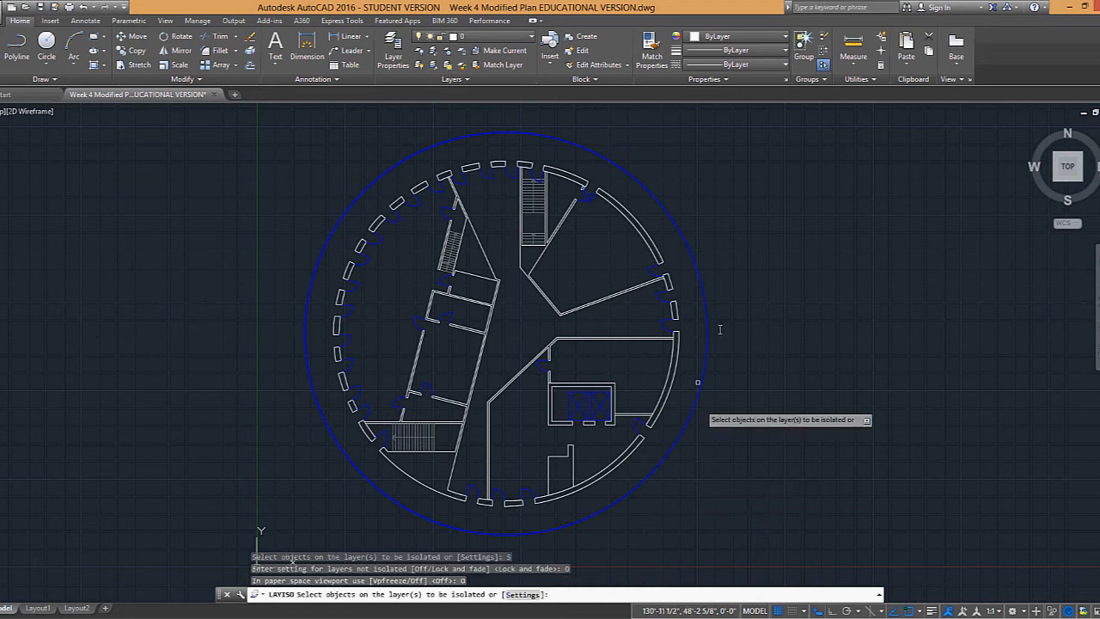
click(624, 206)
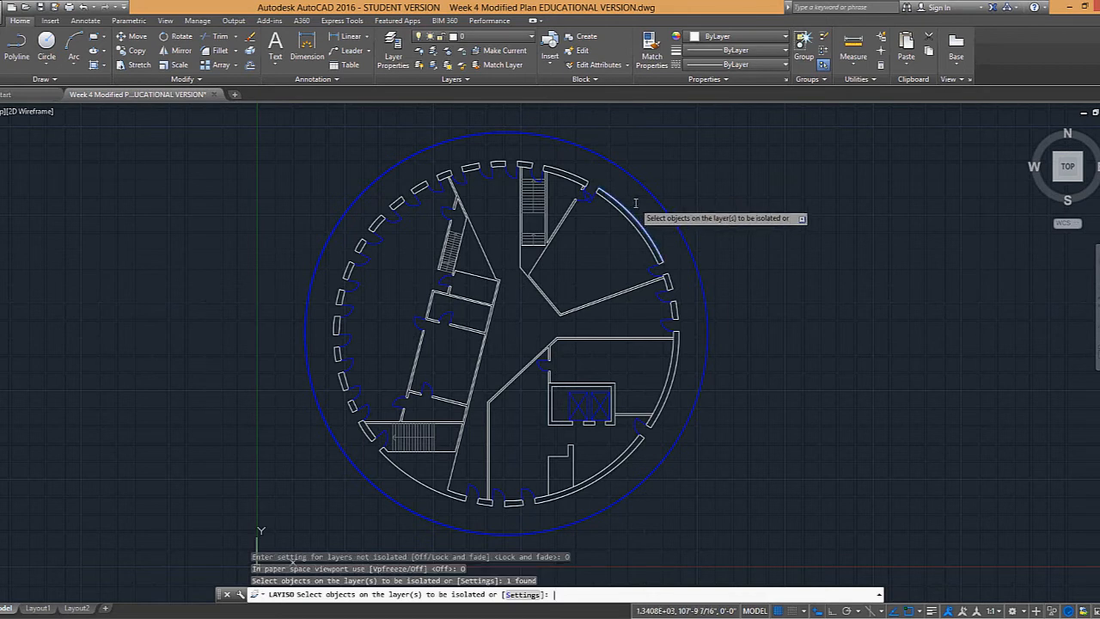
key(Return)
Examine the isolated walls around the circular floor plan, including the rooms, openings and outer wall segments
scroll(585, 182, up, 5)
scroll(586, 181, up, 4)
middle_drag(612, 238, 634, 261)
scroll(640, 279, down, 4)
mouse_move(483, 239)
middle_down()
mouse_move(568, 235)
mouse_move(528, 163)
middle_up()
middle_drag(570, 366, 570, 240)
mouse_move(435, 327)
middle_down()
mouse_move(528, 279)
mouse_move(484, 352)
mouse_move(401, 238)
mouse_move(422, 272)
middle_up()
scroll(405, 297, down, 3)
scroll(409, 301, down, 1)
scroll(424, 380, up, 1)
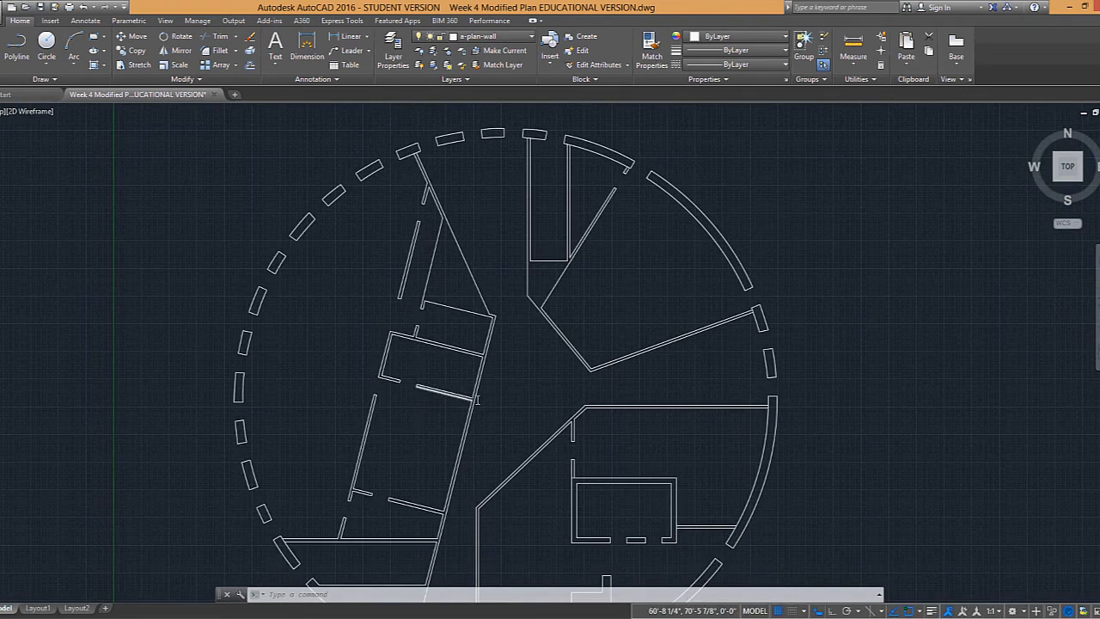
scroll(510, 388, up, 3)
scroll(447, 352, up, 2)
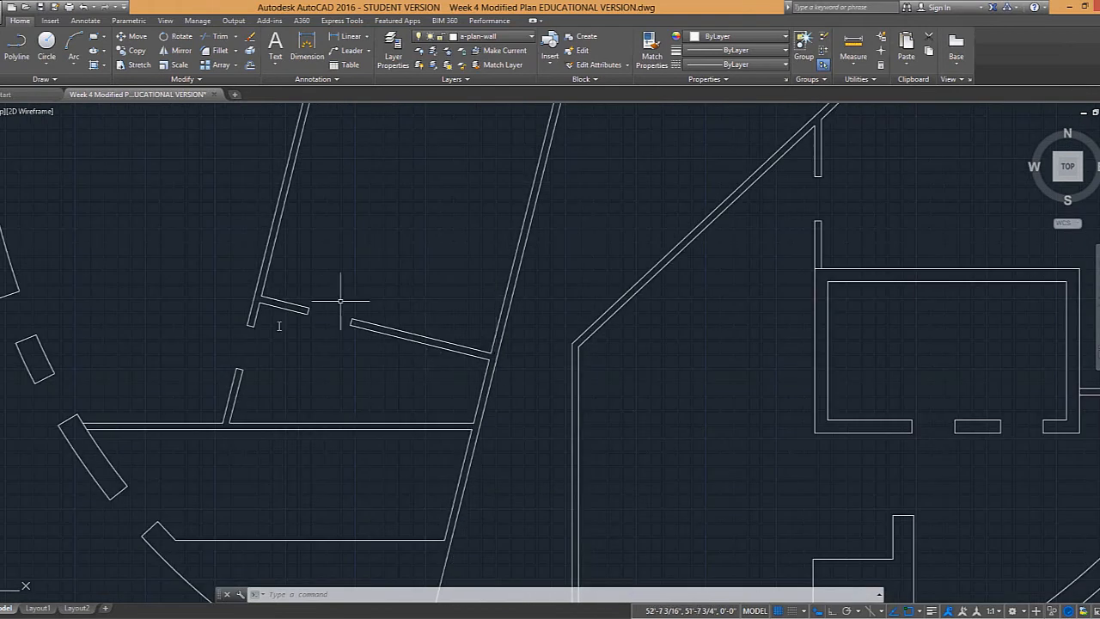
scroll(457, 288, down, 3)
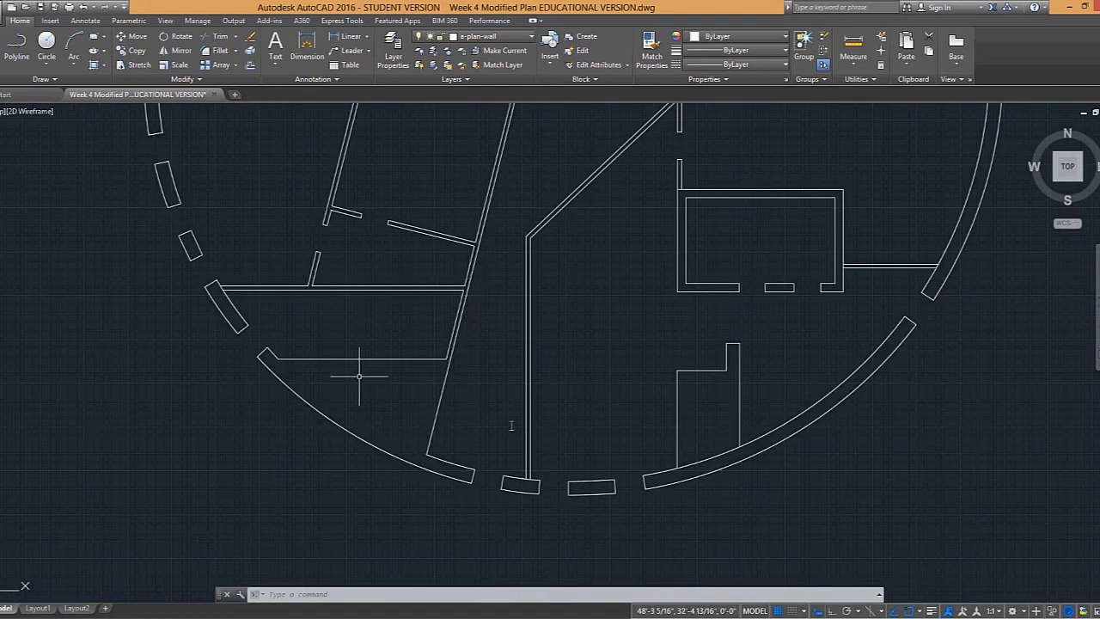
scroll(491, 383, down, 1)
scroll(643, 223, down, 1)
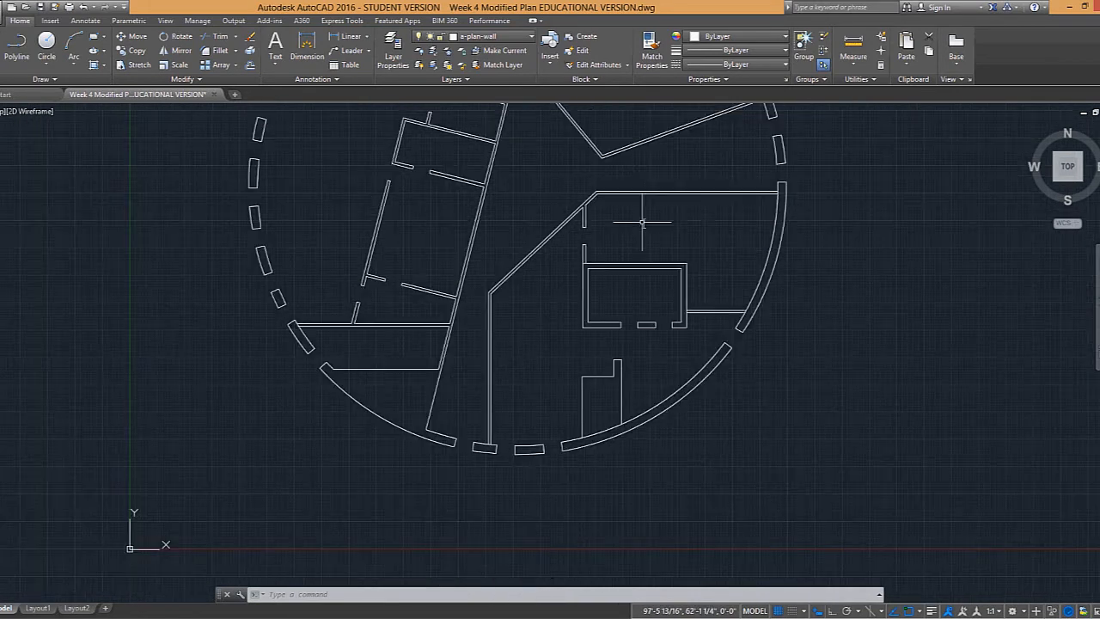
middle_drag(642, 223, 570, 261)
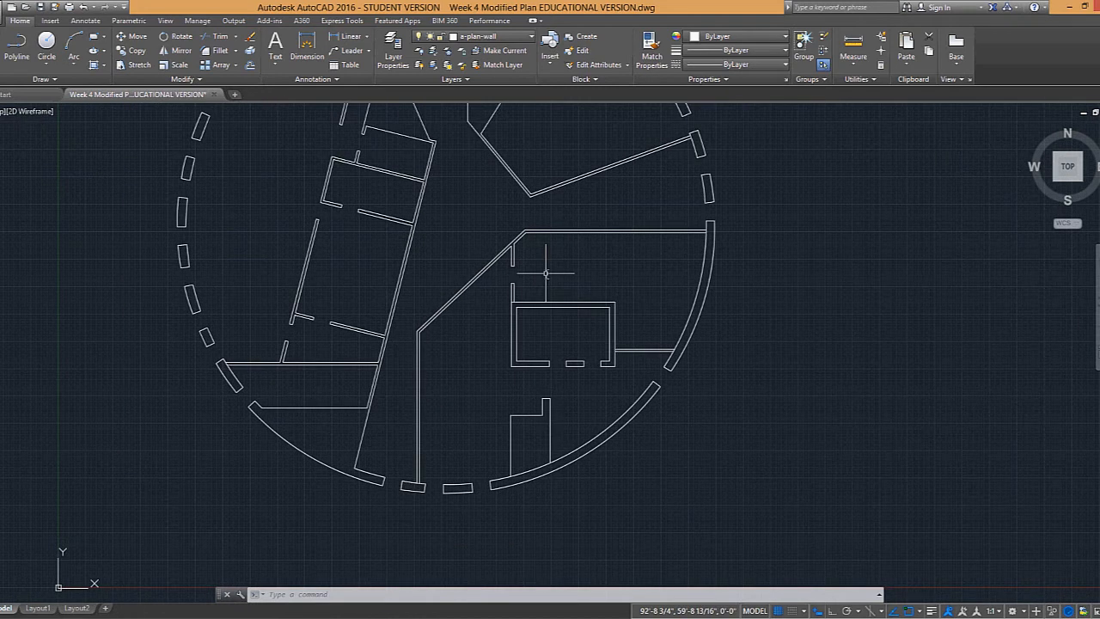
Restore the hidden layers of the floor plan with LAYUNISO
text(LAY)
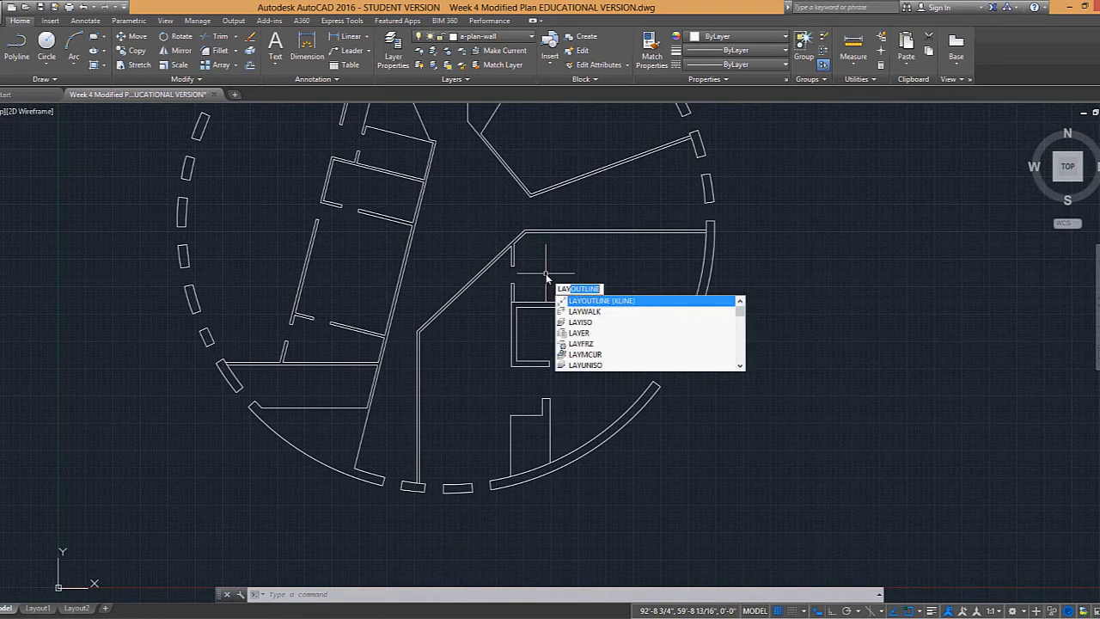
text(UN)
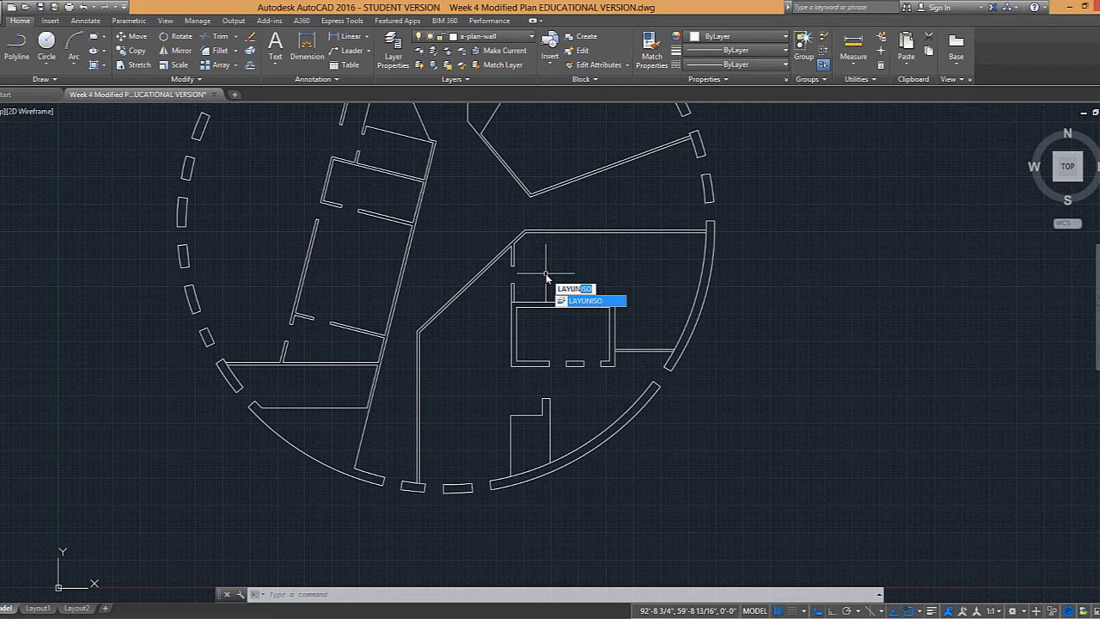
key(Return)
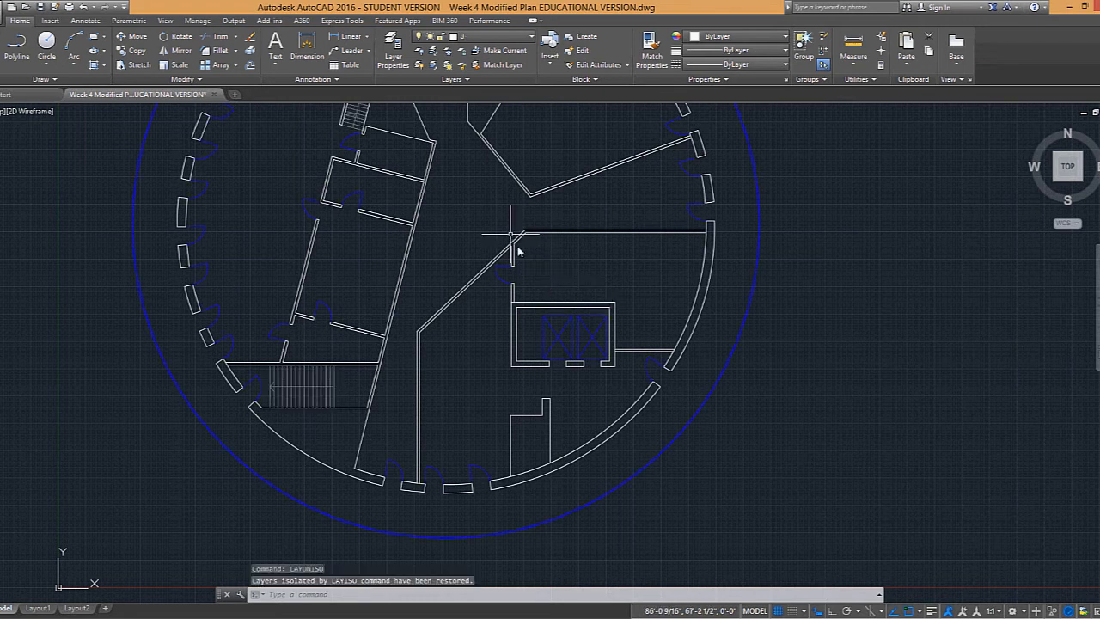
scroll(520, 248, down, 2)
middle_drag(519, 251, 494, 367)
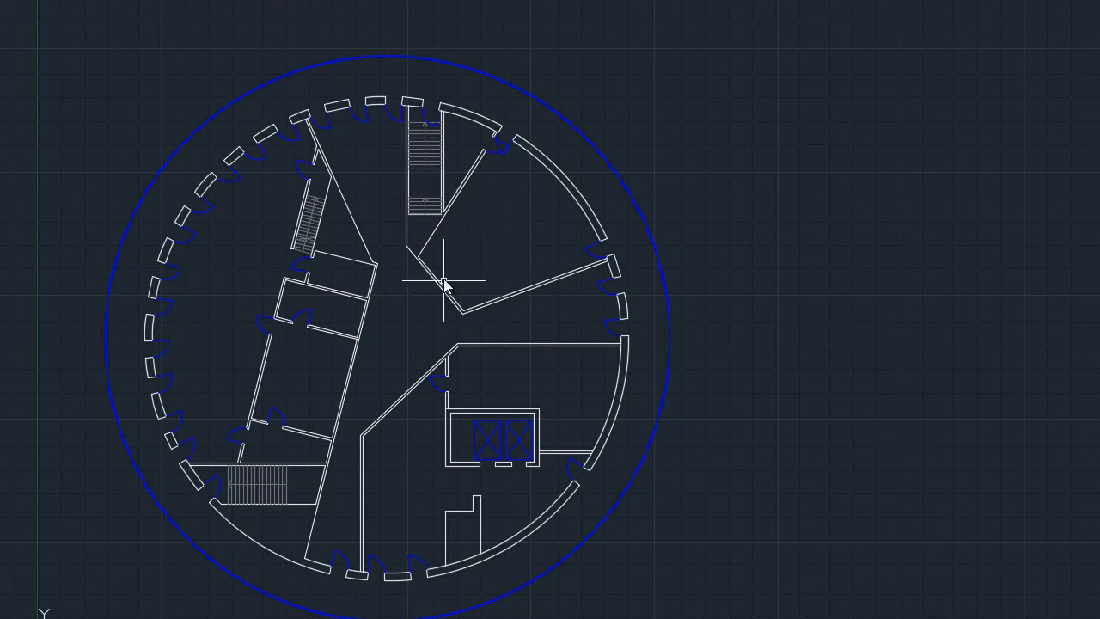
Draw a small circle in the empty space to the upper right of the floor plan's outer circle
middle_drag(701, 246, 575, 266)
scroll(312, 259, up, 4)
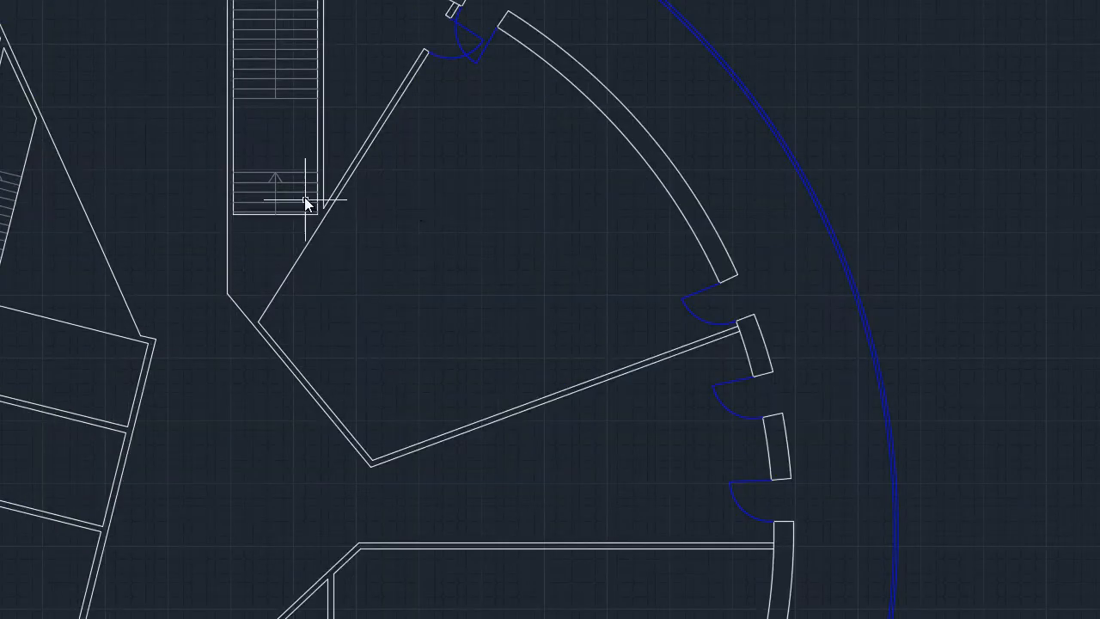
mouse_move(412, 215)
middle_down()
mouse_move(582, 248)
mouse_move(456, 277)
middle_up()
scroll(574, 239, down, 2)
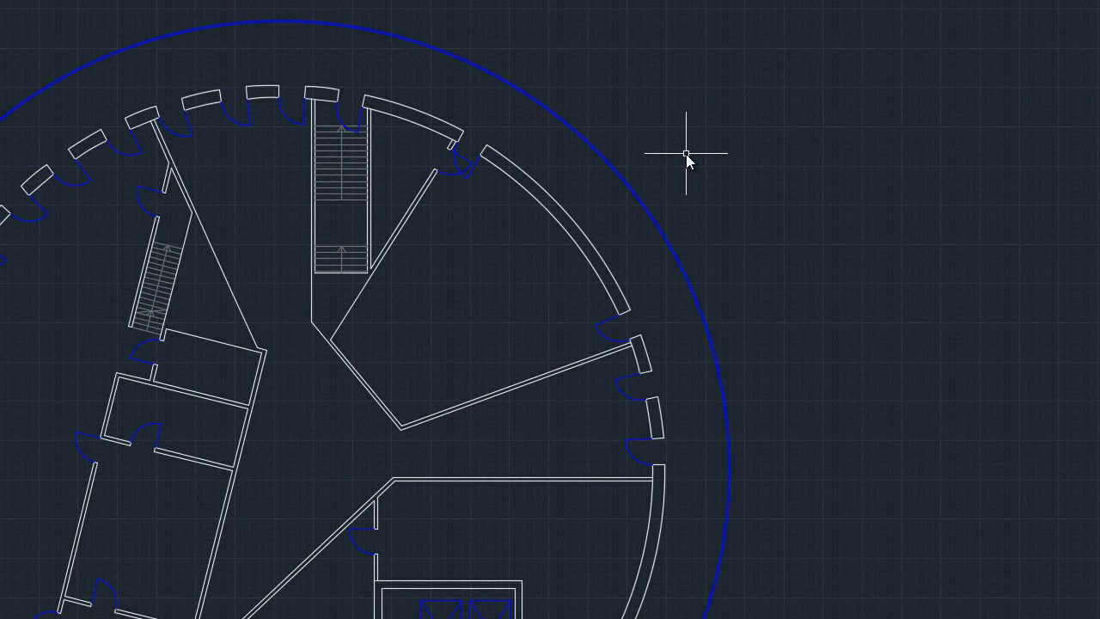
middle_drag(780, 177, 710, 213)
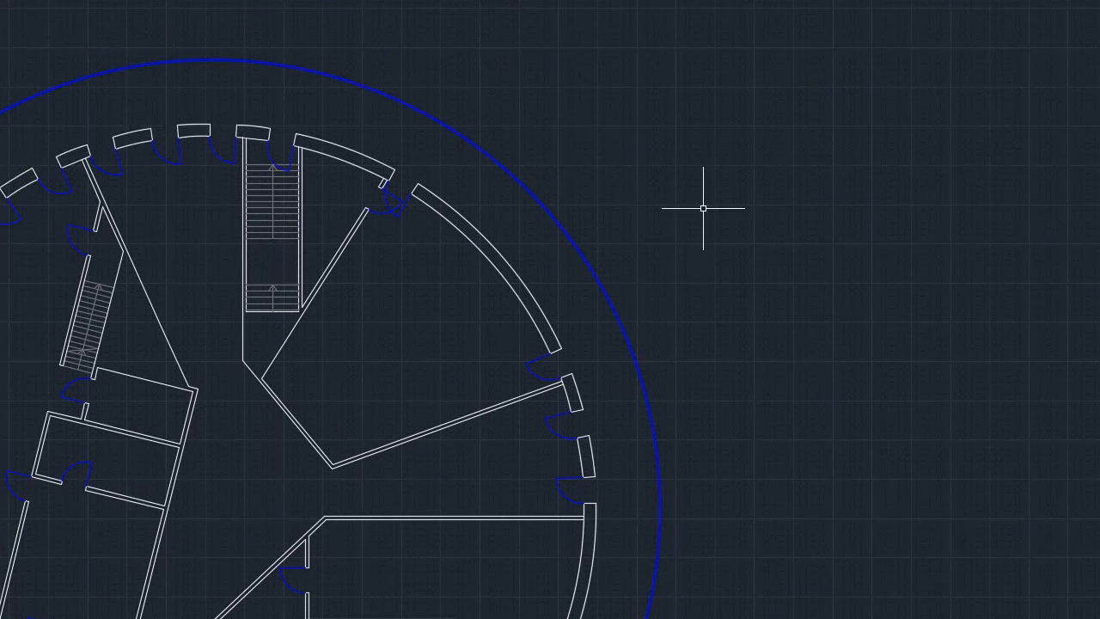
click(0, 3)
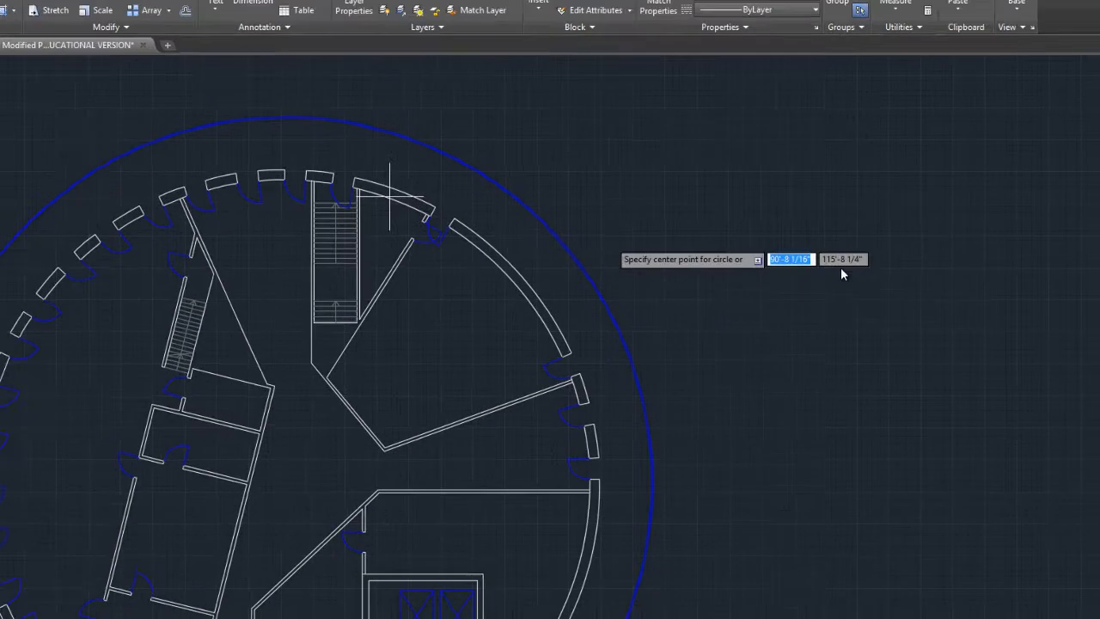
scroll(750, 251, up, 4)
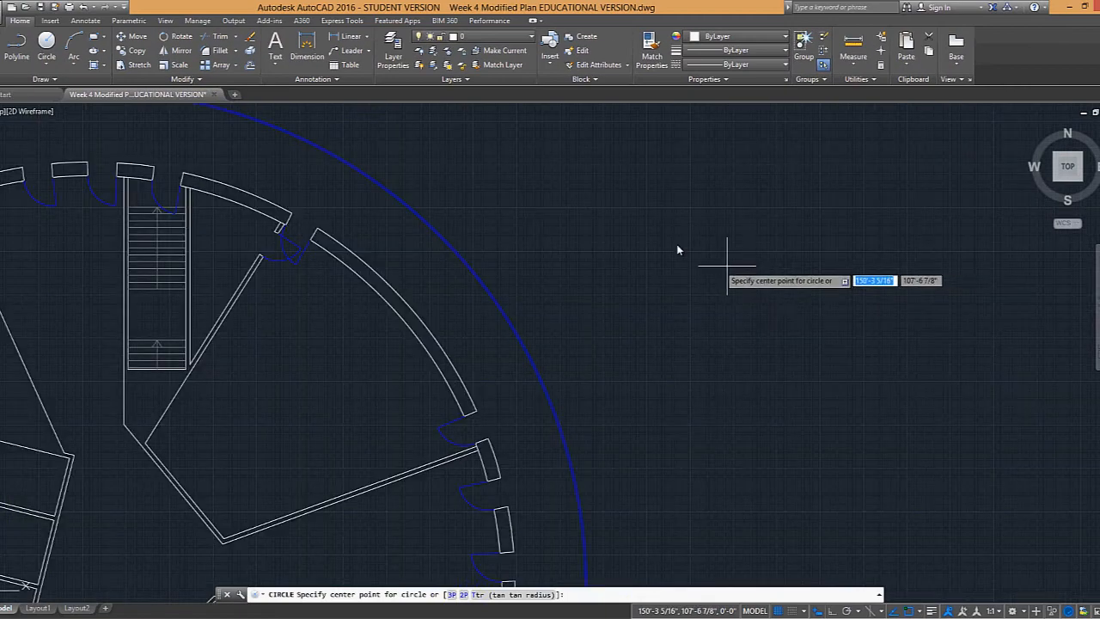
click(681, 214)
key(Escape)
middle_drag(718, 287, 557, 305)
scroll(560, 303, down, 2)
key(Escape)
key(Escape)
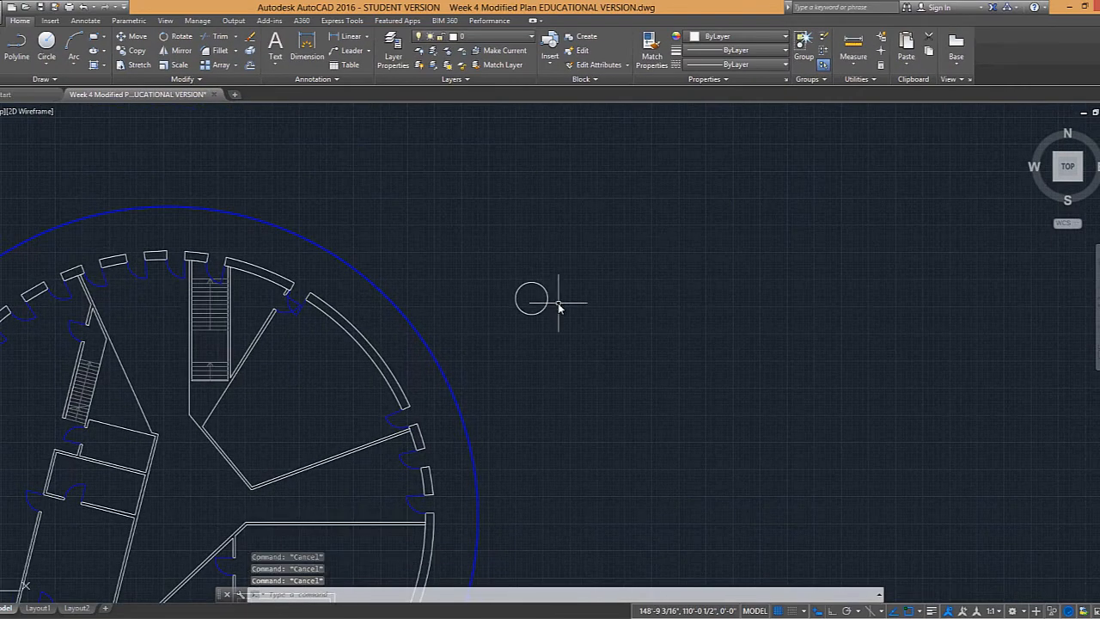
Mirror the small circle across a vertical line to its right with Ortho on, keeping the source circle
text(Mi)
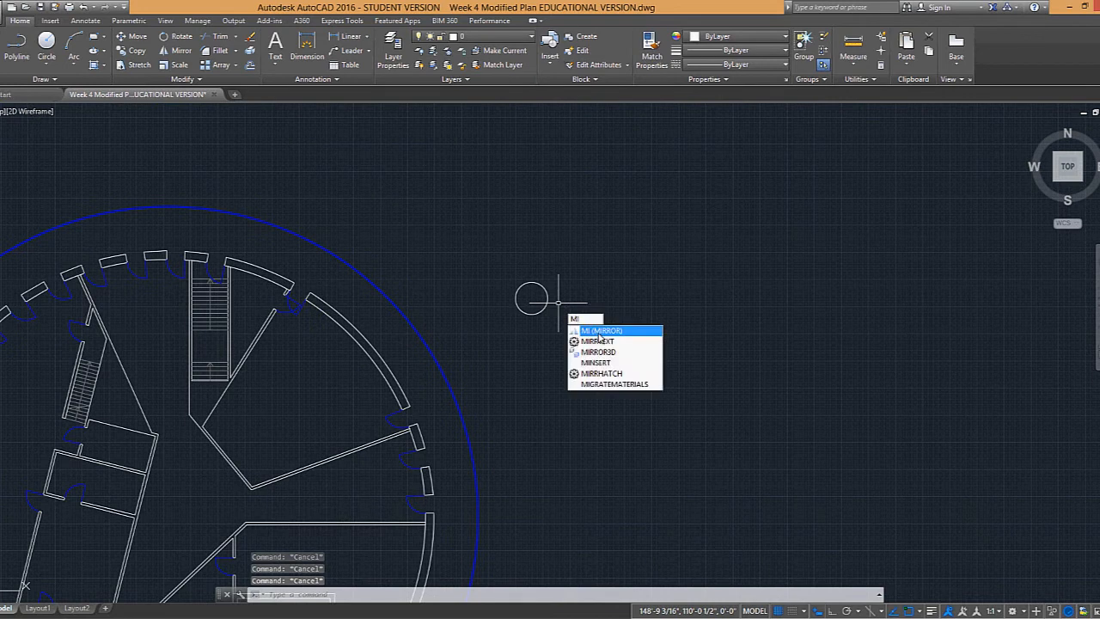
key(Return)
click(547, 299)
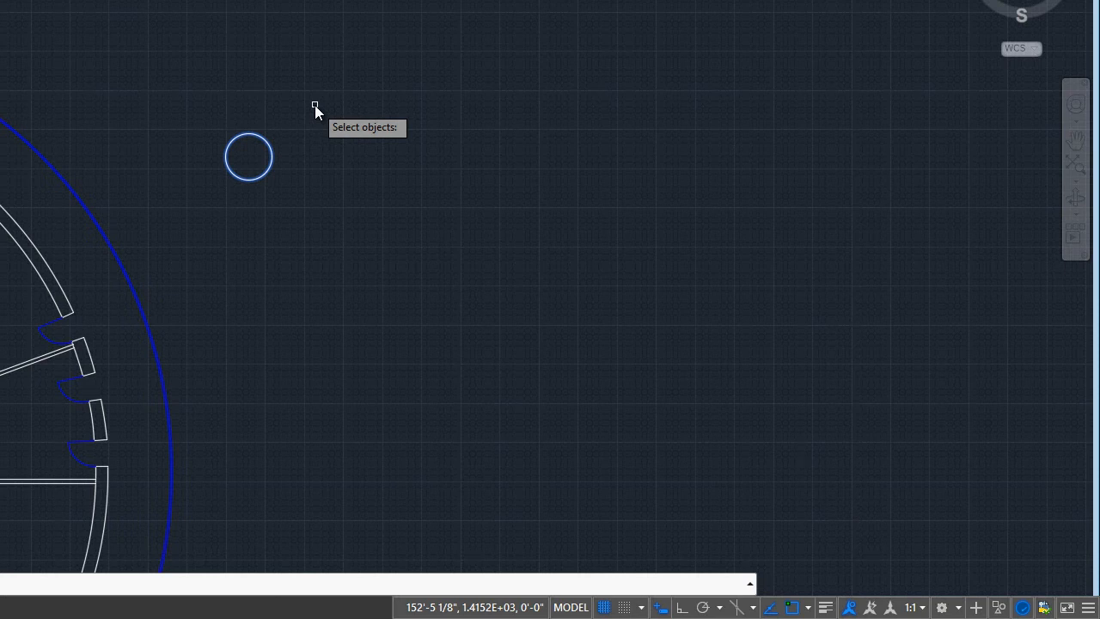
key(Return)
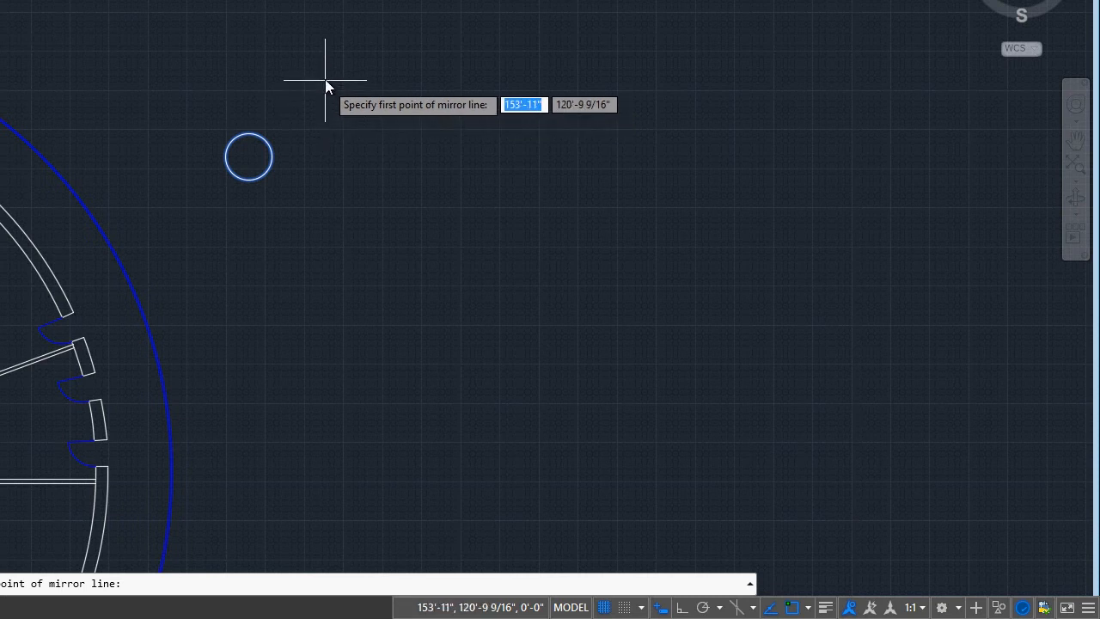
click(312, 77)
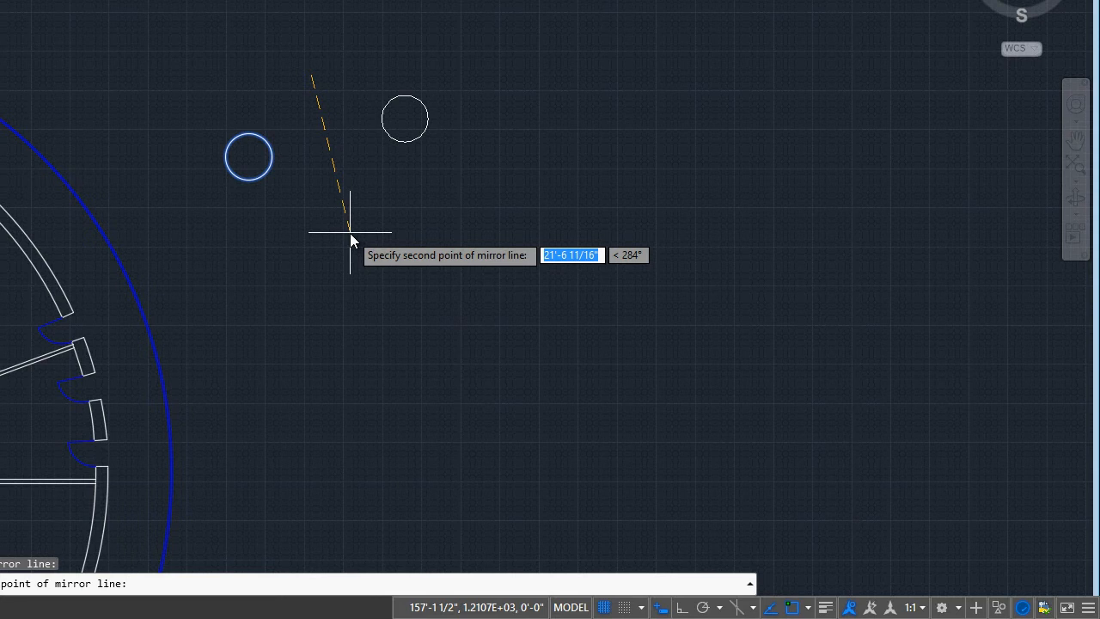
key(F8)
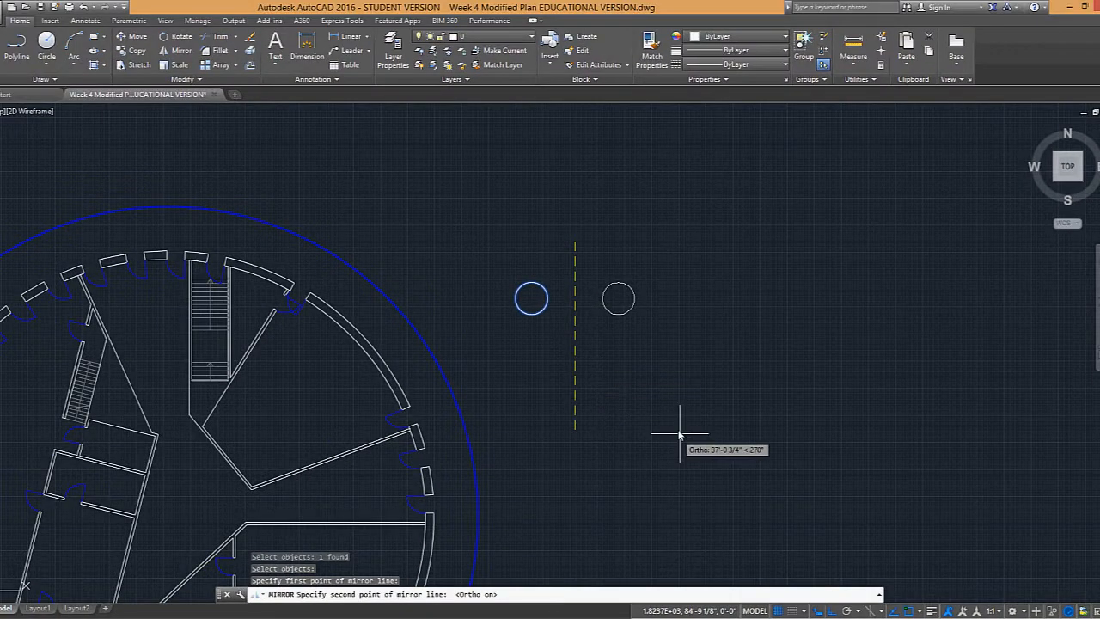
scroll(628, 413, up, 3)
scroll(631, 419, down, 1)
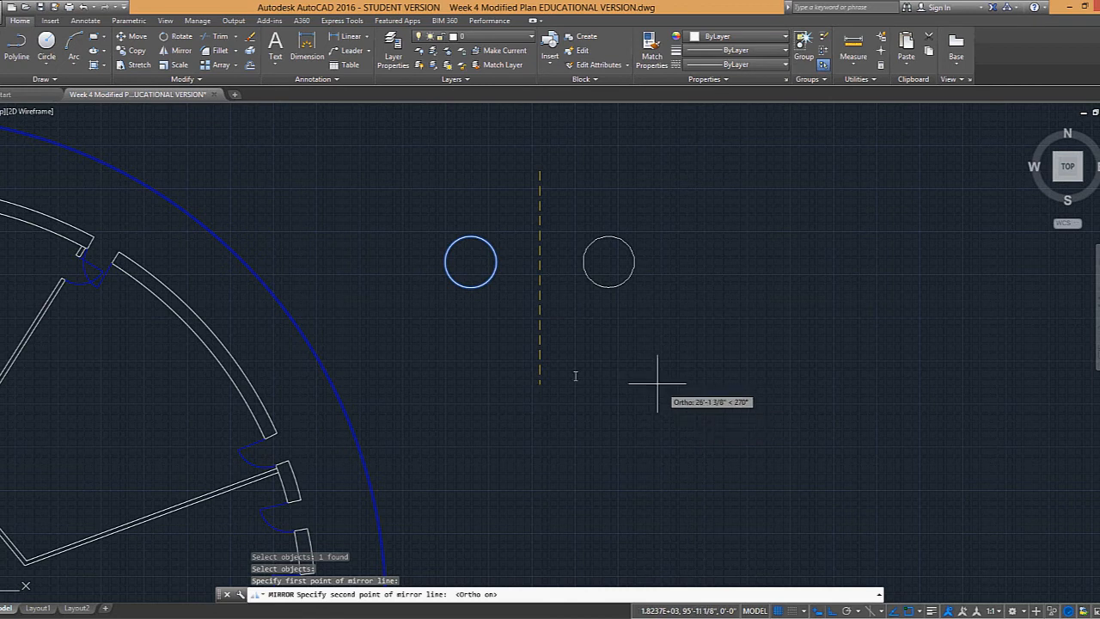
scroll(565, 209, down, 2)
middle_drag(563, 230, 547, 353)
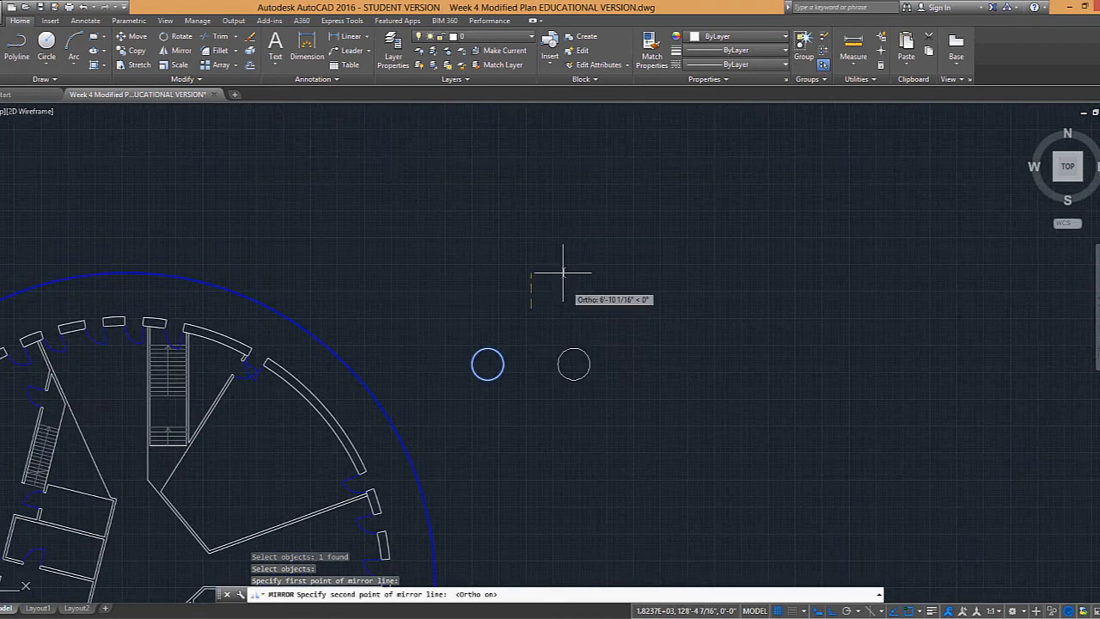
click(602, 443)
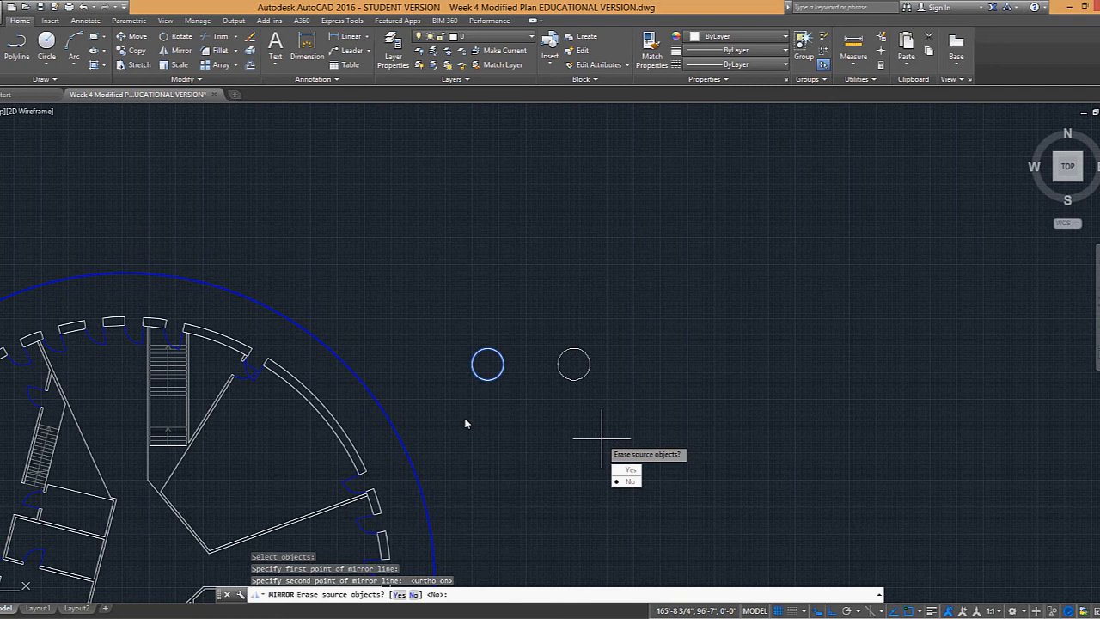
key(Return)
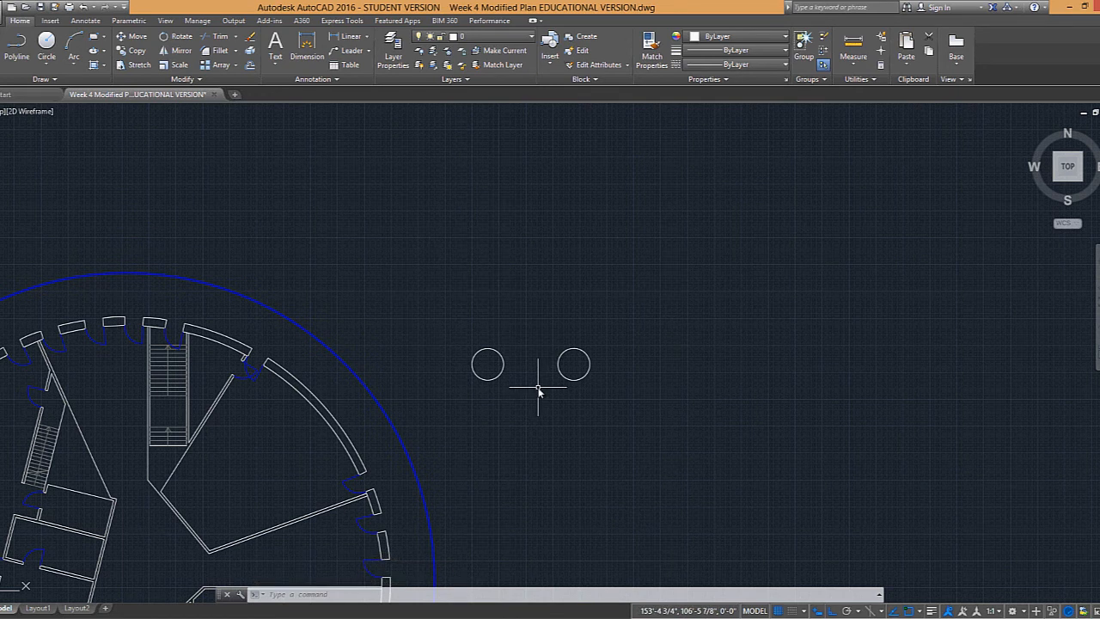
Erase both small circles beside the floor plan
middle_drag(549, 386, 633, 332)
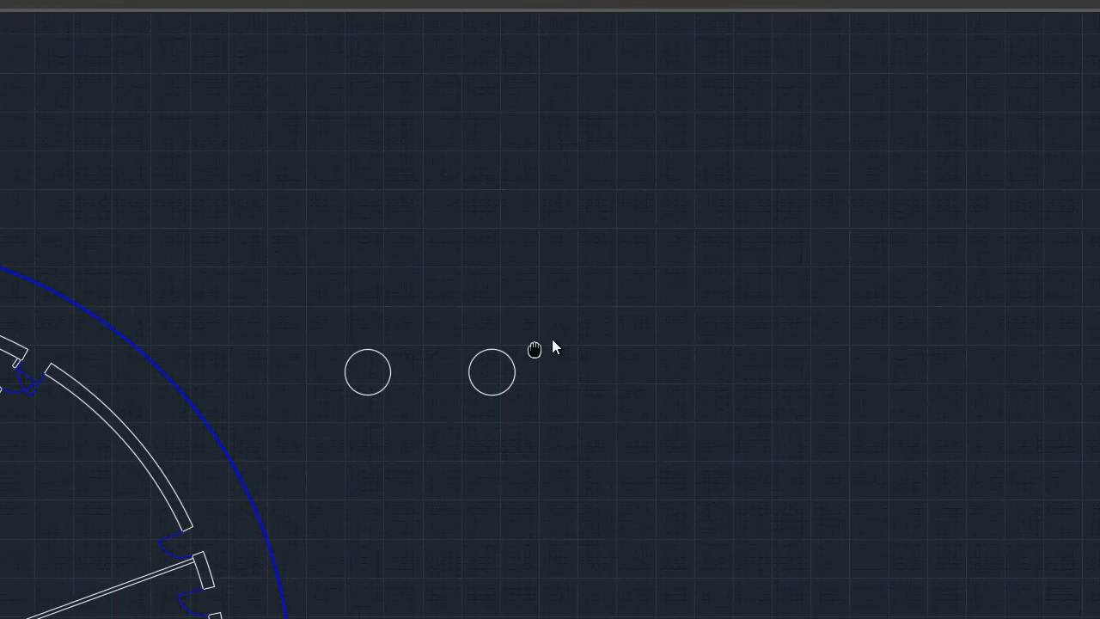
middle_drag(534, 349, 624, 340)
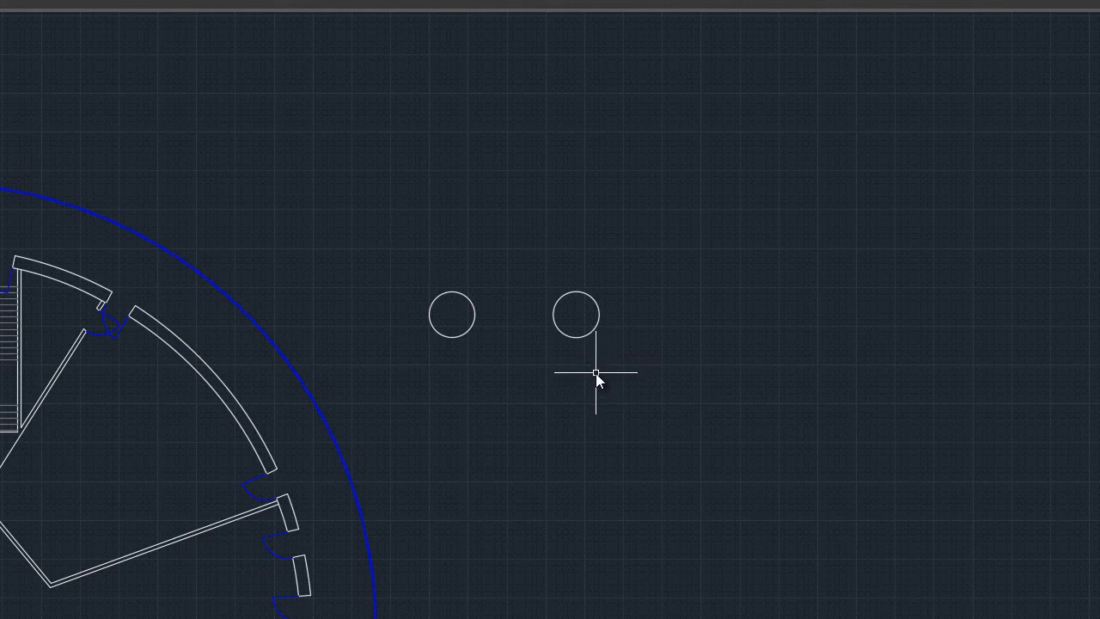
click(613, 376)
click(422, 262)
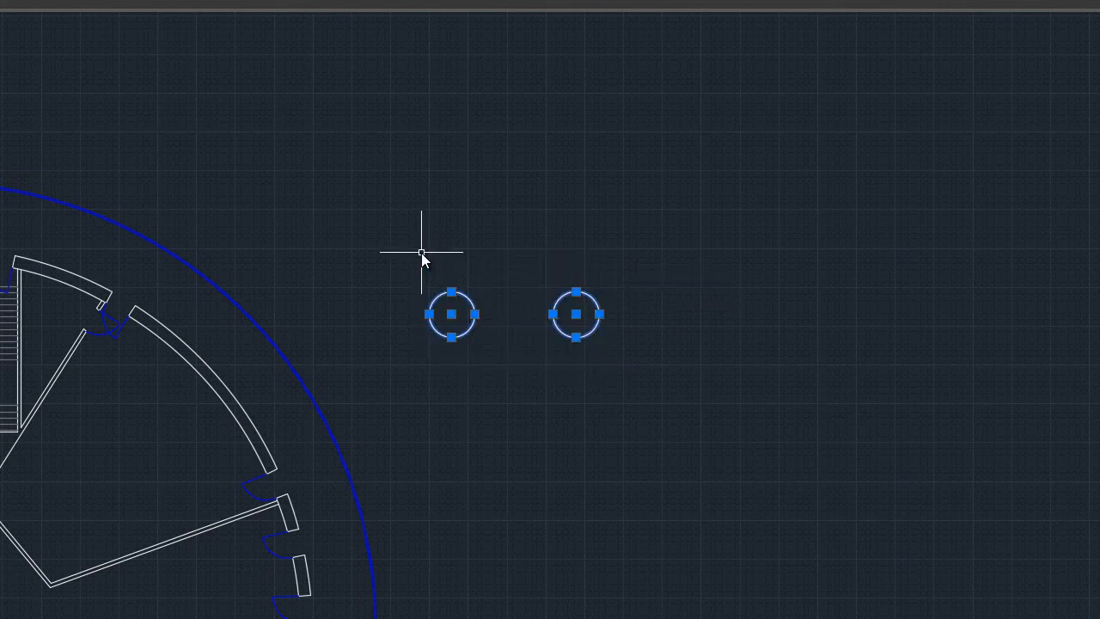
text(e)
key(Return)
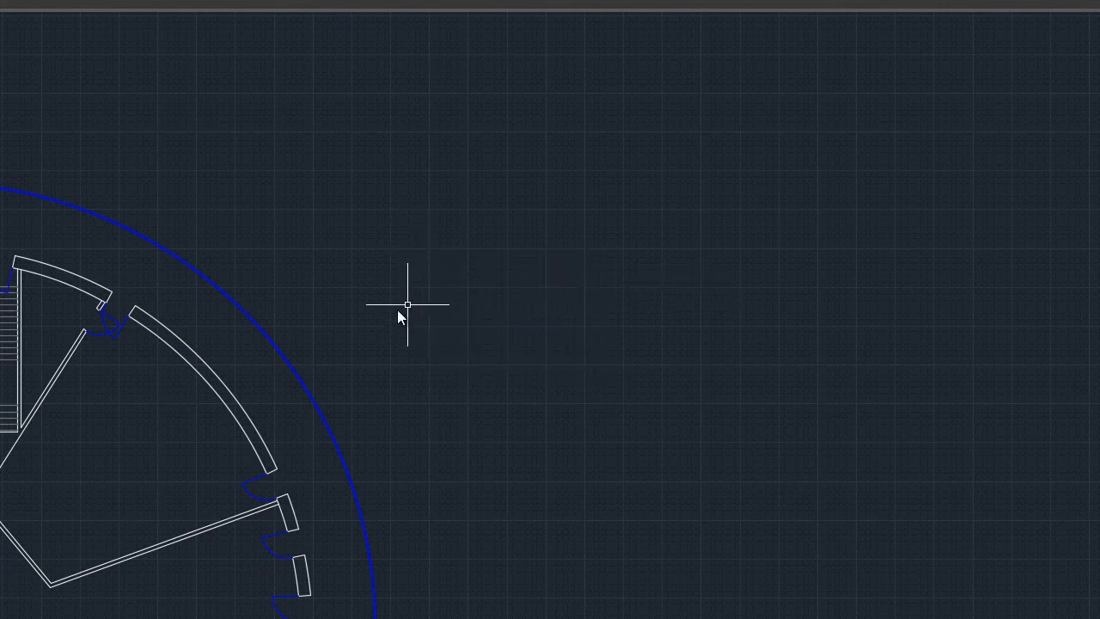
scroll(231, 357, down, 1)
scroll(231, 357, down, 2)
middle_drag(232, 357, 401, 247)
scroll(319, 263, up, 2)
middle_drag(326, 306, 453, 245)
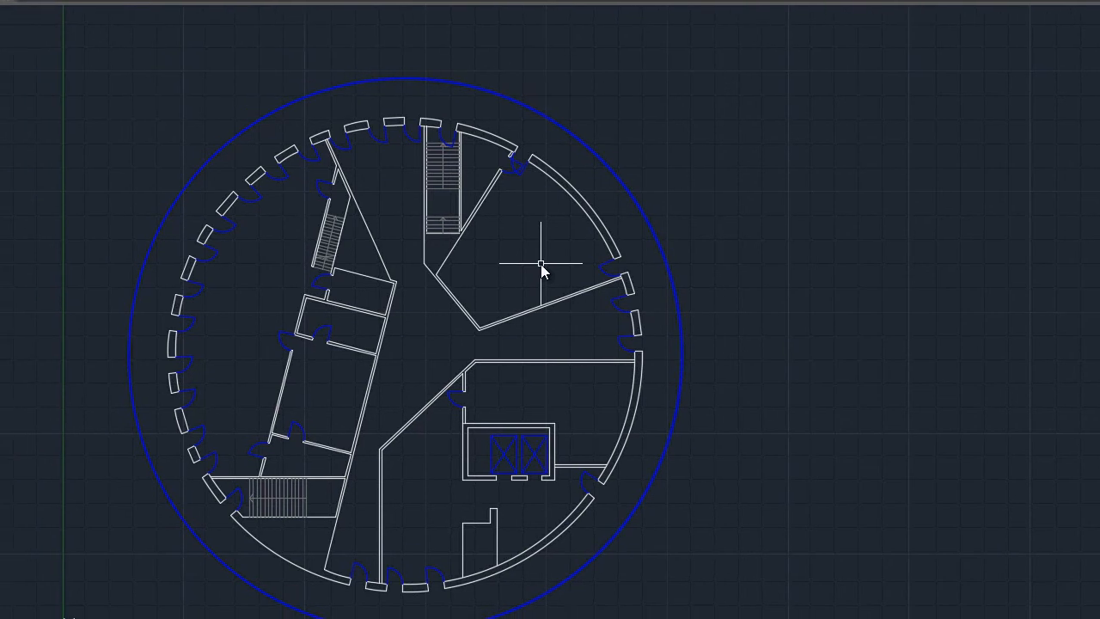
text(block)
key(Return)
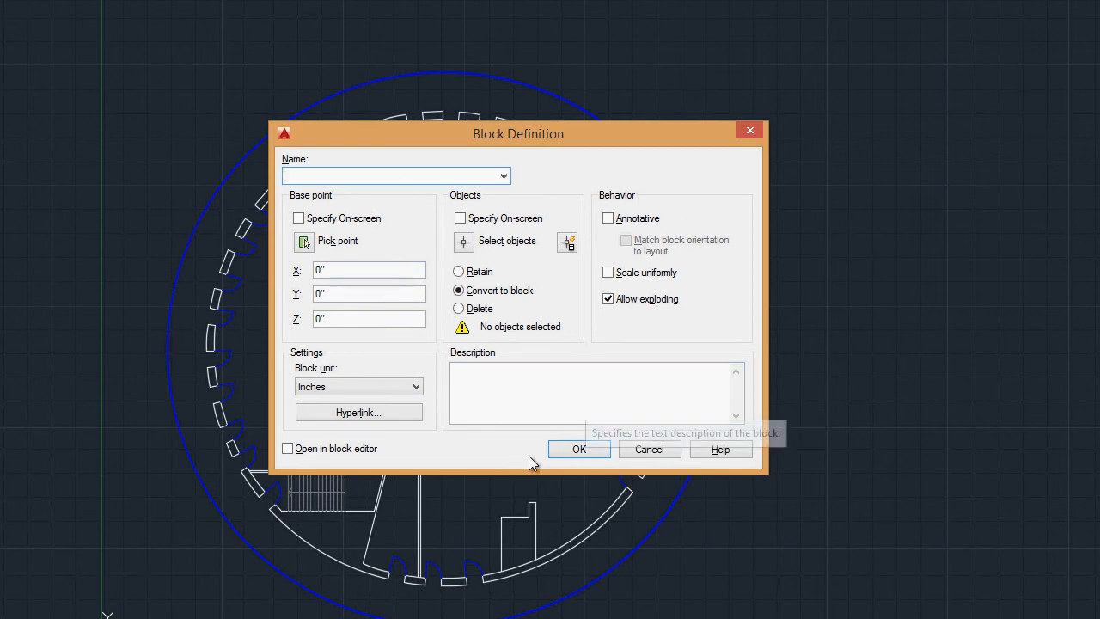
click(657, 450)
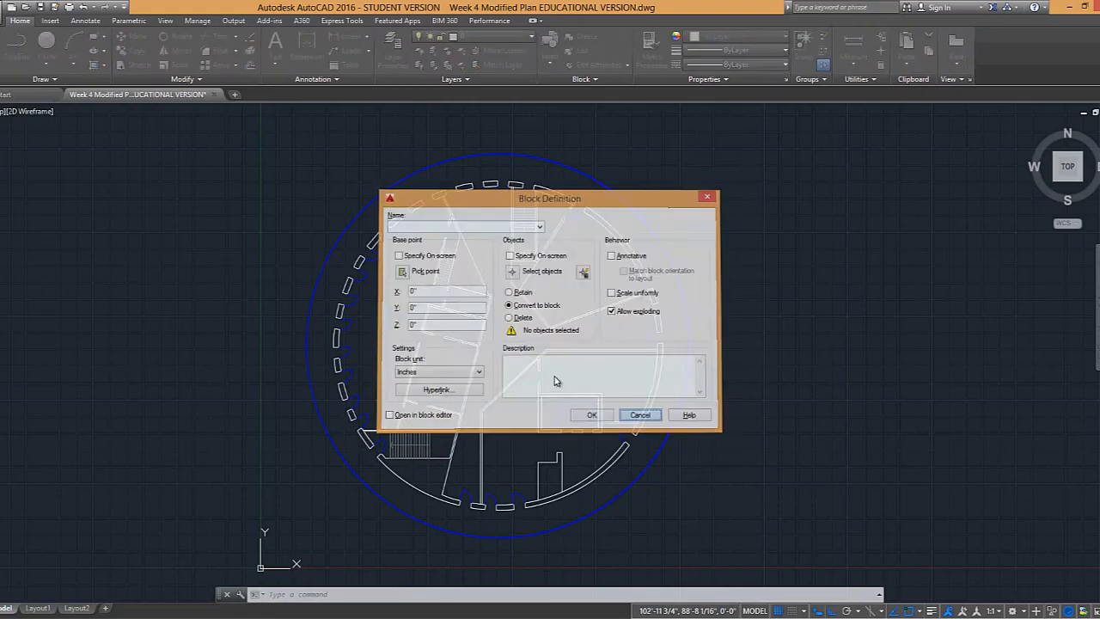
Draw a small circle in the open room east of the upper staircase, inside the curved outer wall
scroll(551, 283, up, 2)
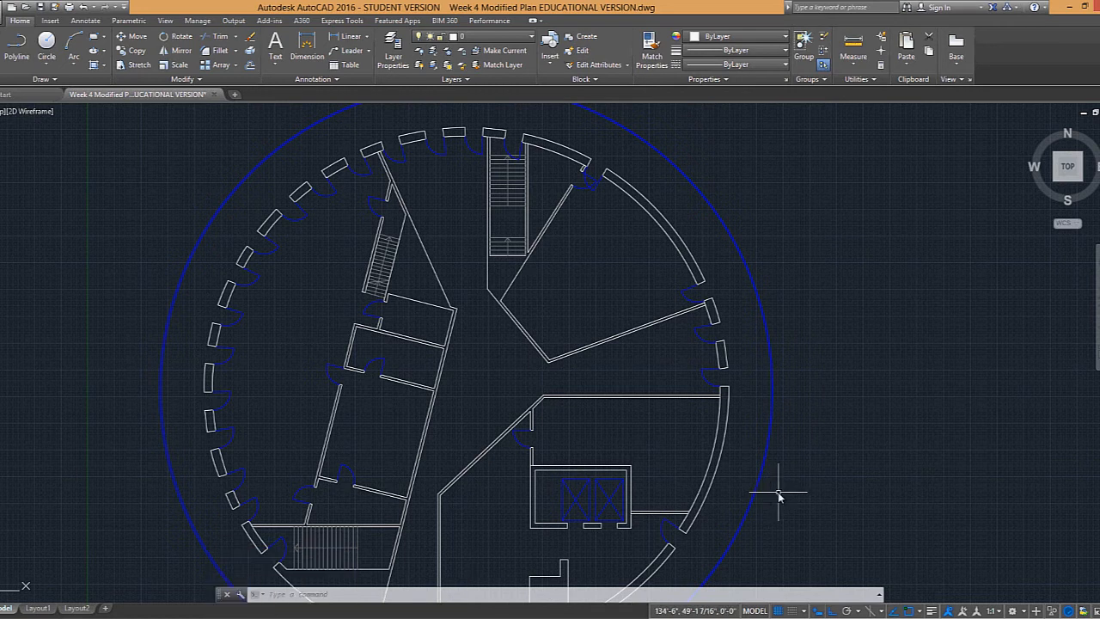
scroll(595, 269, up, 3)
scroll(586, 354, up, 1)
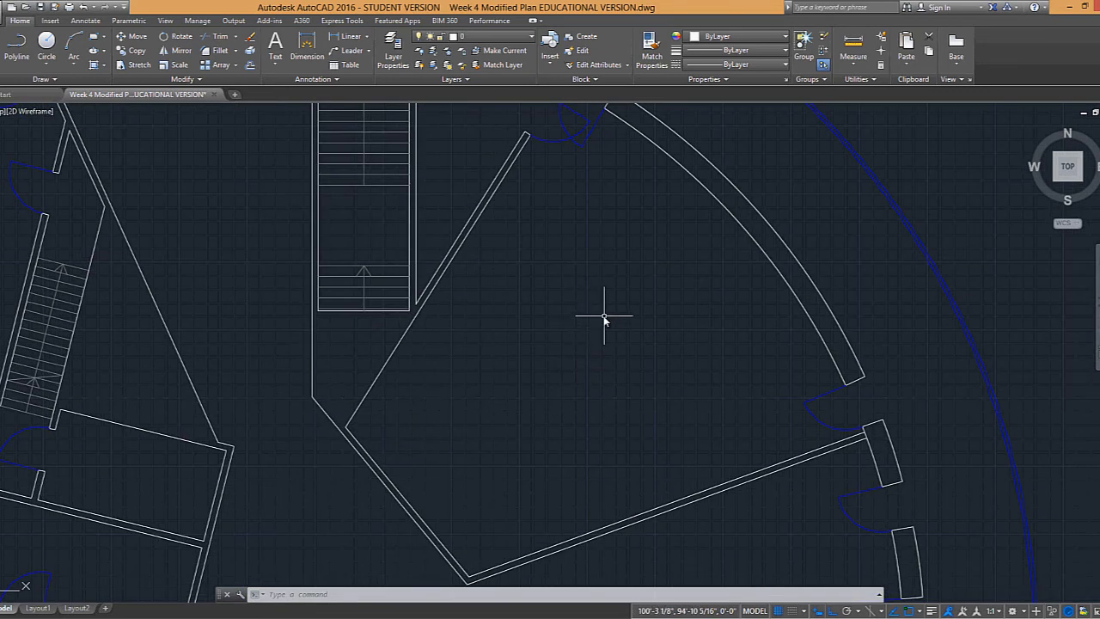
click(47, 43)
click(572, 323)
click(571, 307)
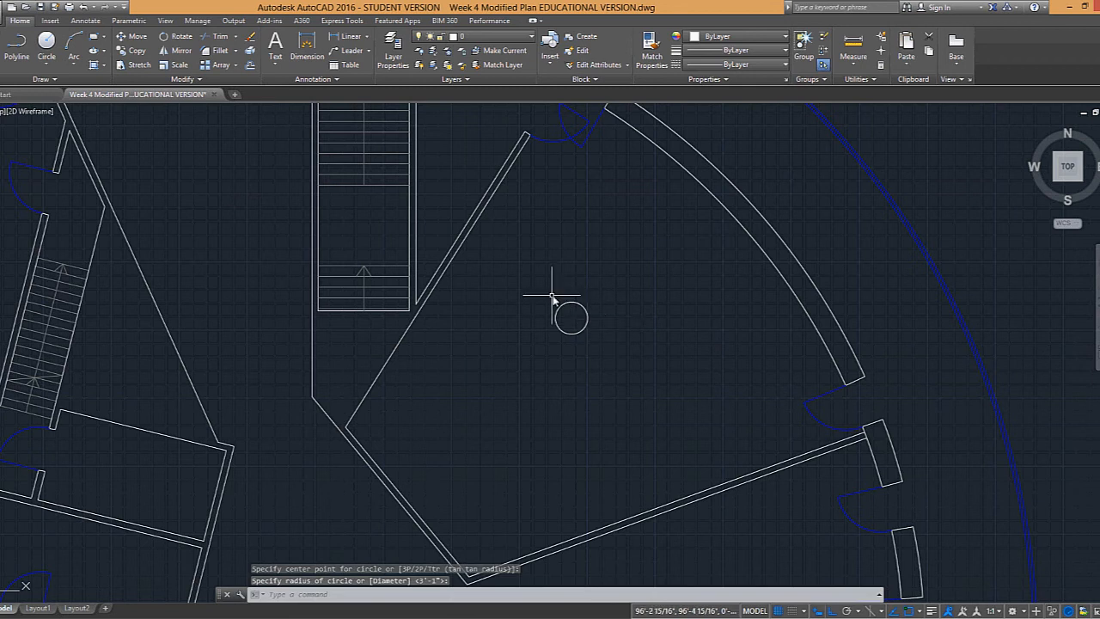
Offset the small circle outward by 4 inches
scroll(600, 298, up, 4)
text(o)
key(Return)
text(4)
key(Return)
click(597, 303)
click(603, 259)
key(Escape)
Draw a short radial line joining the outer and inner circles on their upper-left side
text(l)
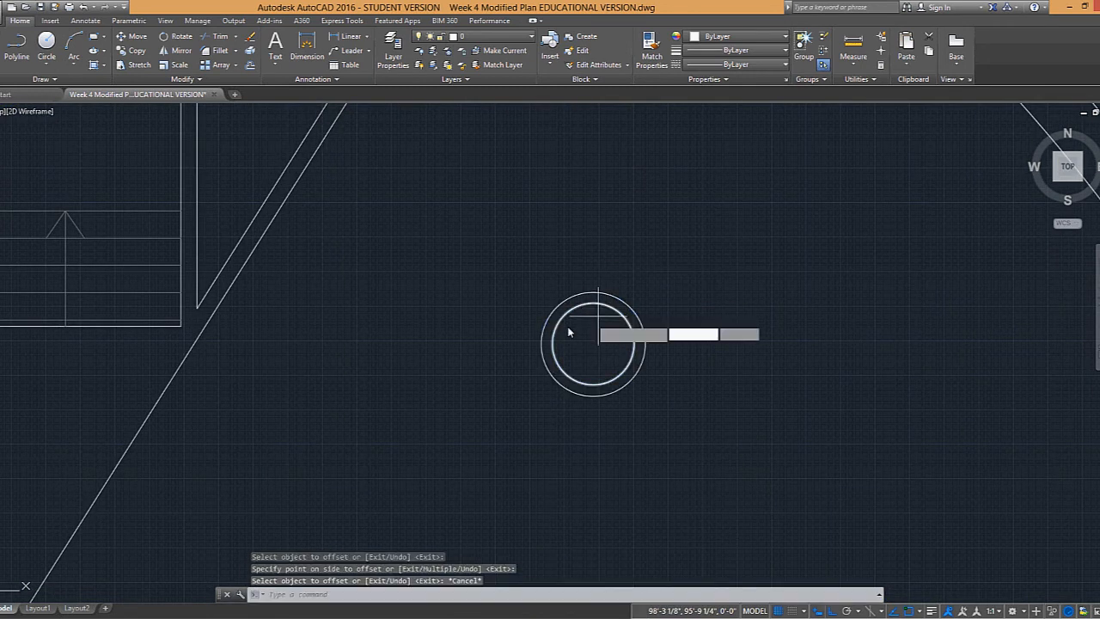
key(Return)
click(549, 323)
click(551, 325)
key(Return)
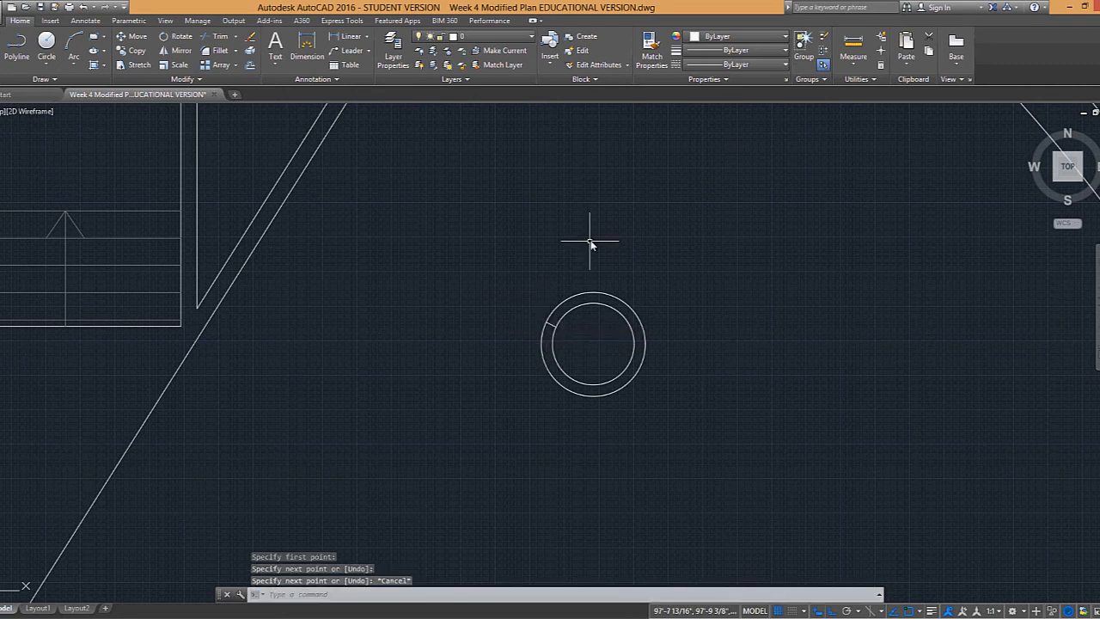
text(mi)
key(Return)
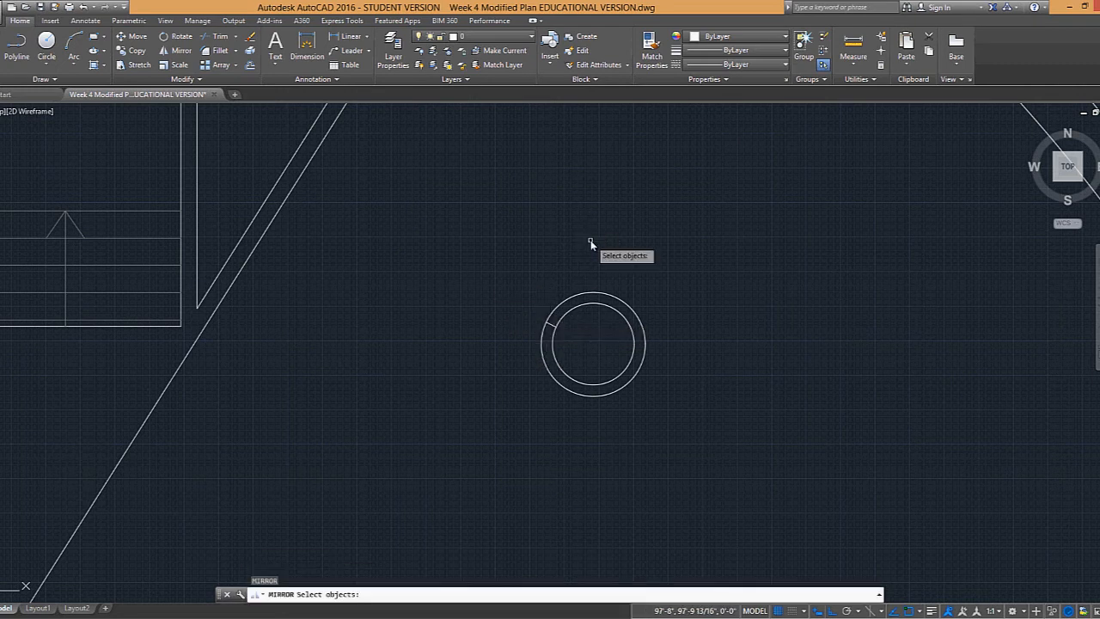
click(549, 324)
key(Return)
click(589, 345)
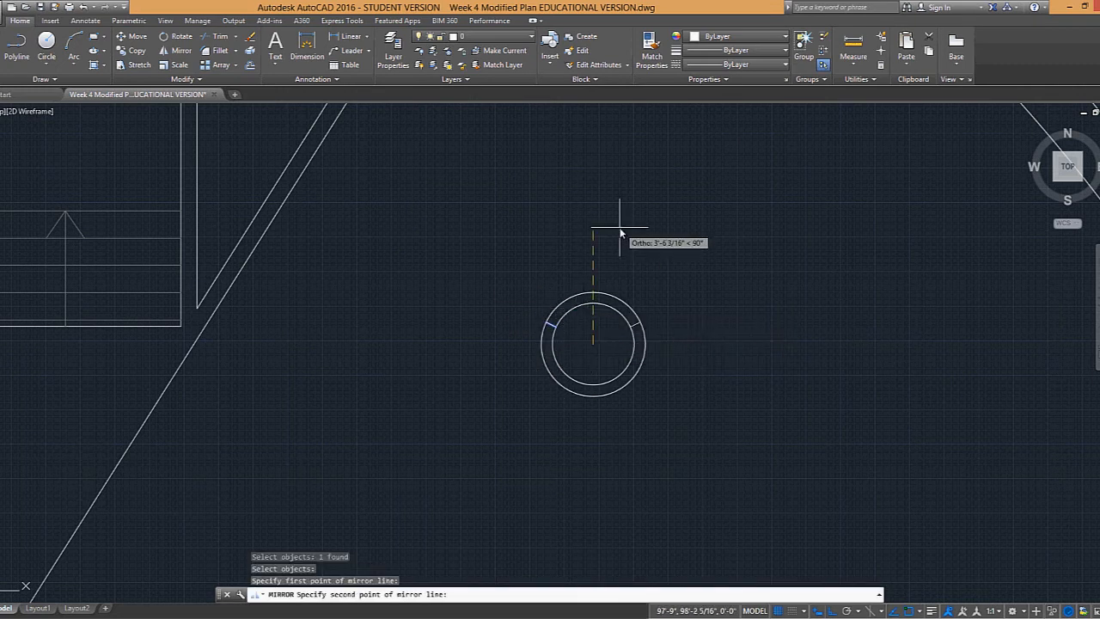
click(620, 230)
key(Escape)
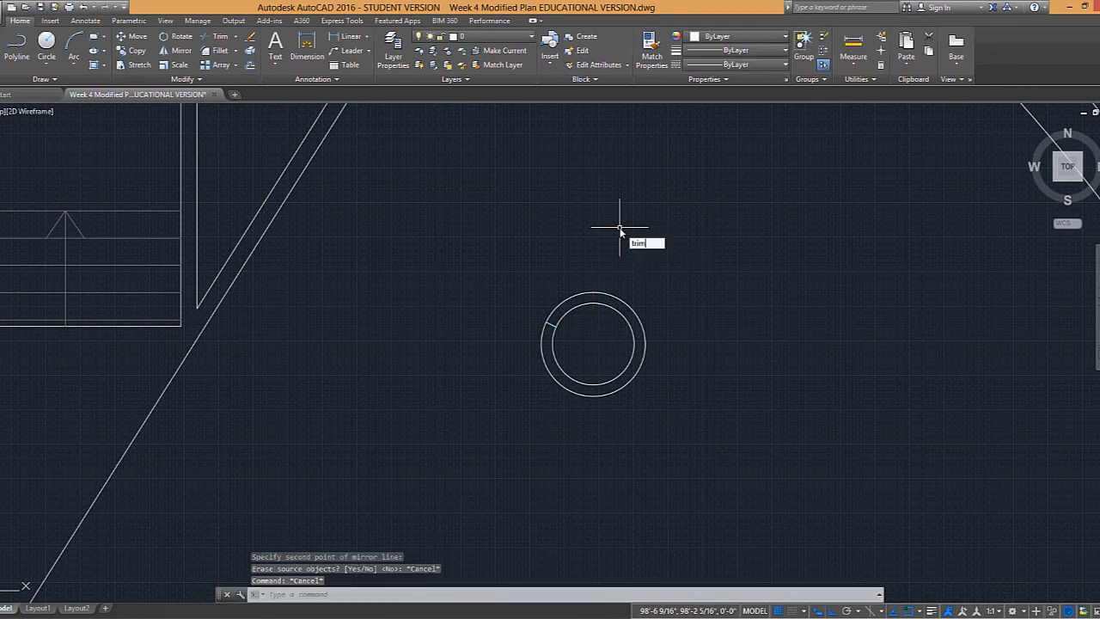
key(Escape)
key(Escape)
Mirror the short radial line across a vertical axis through the circles' center, keeping the source line
text(mi)
key(Return)
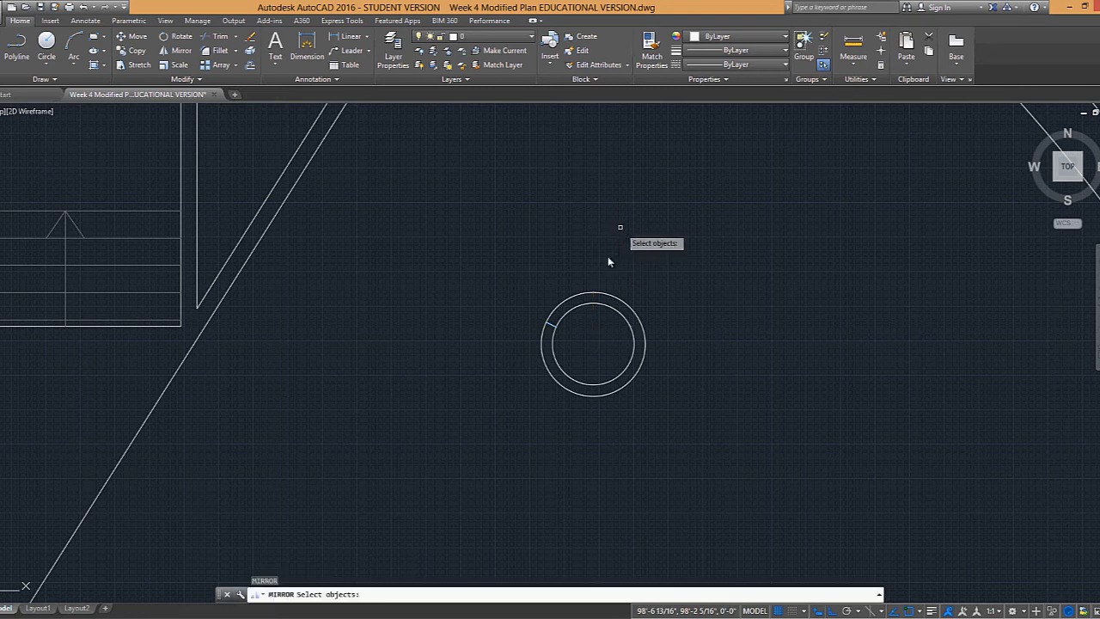
click(553, 329)
key(Return)
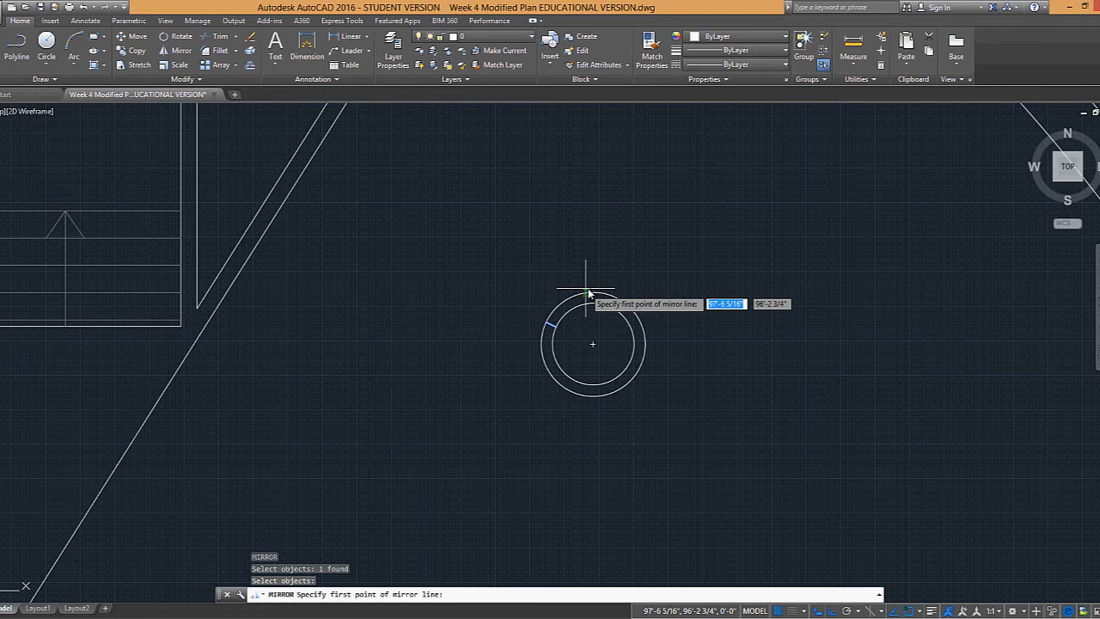
click(593, 344)
click(592, 264)
key(Return)
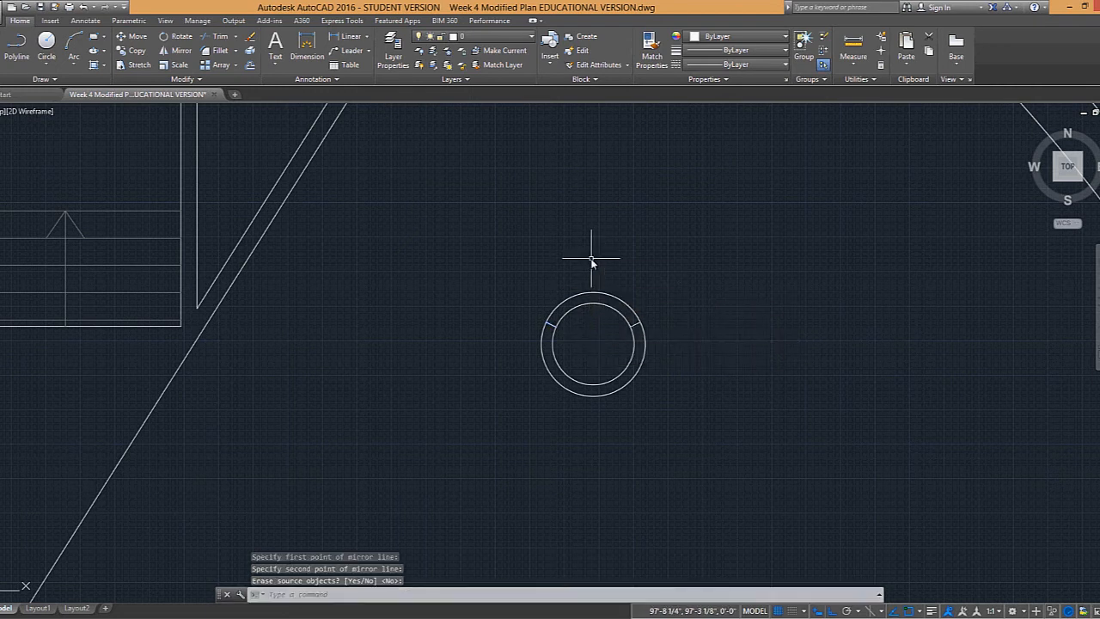
Trim away the lower part of the outer circle using the two short lines as cutting edges, leaving the upper arc as a chair back
text(trim)
key(Return)
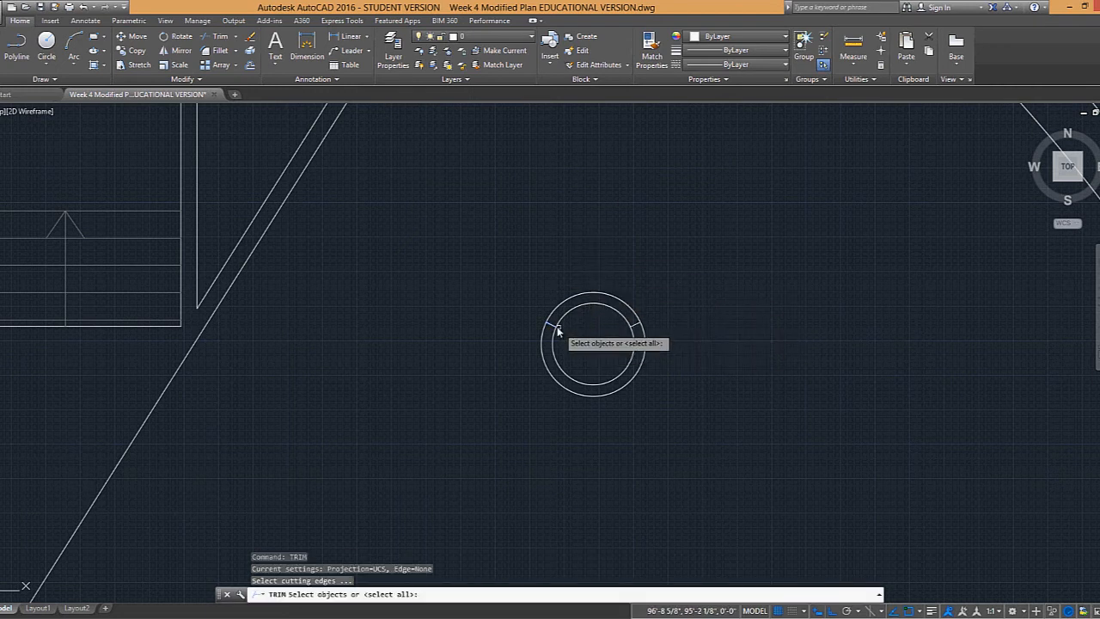
click(550, 325)
click(637, 325)
key(Return)
click(642, 337)
key(Escape)
key(Return)
click(637, 327)
click(550, 328)
key(Return)
click(551, 335)
key(Escape)
scroll(704, 327, down, 4)
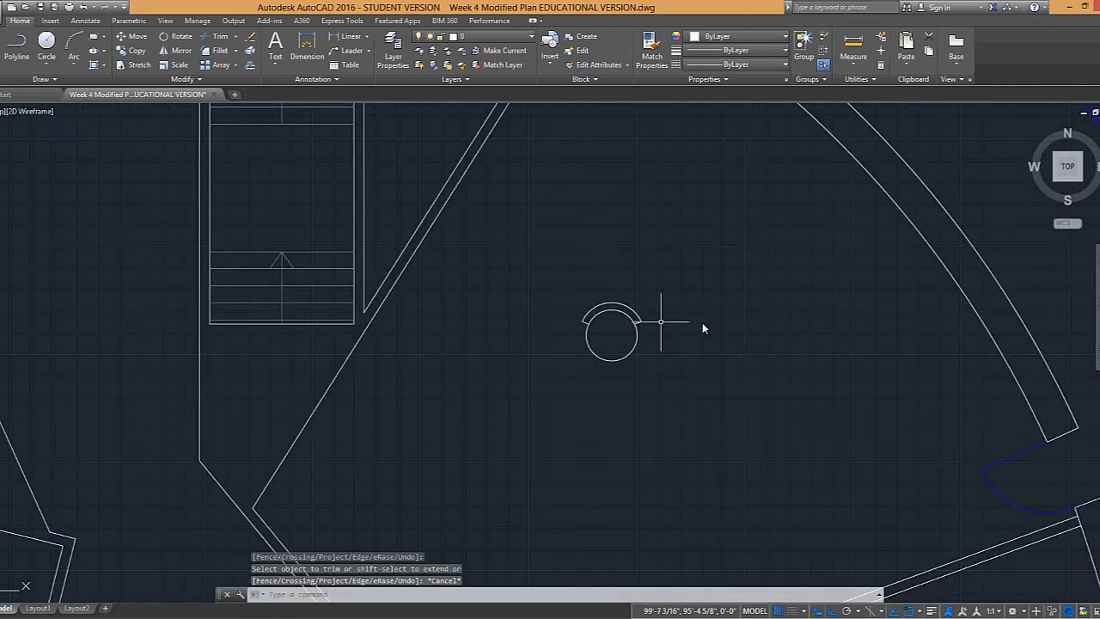
middle_drag(703, 327, 637, 327)
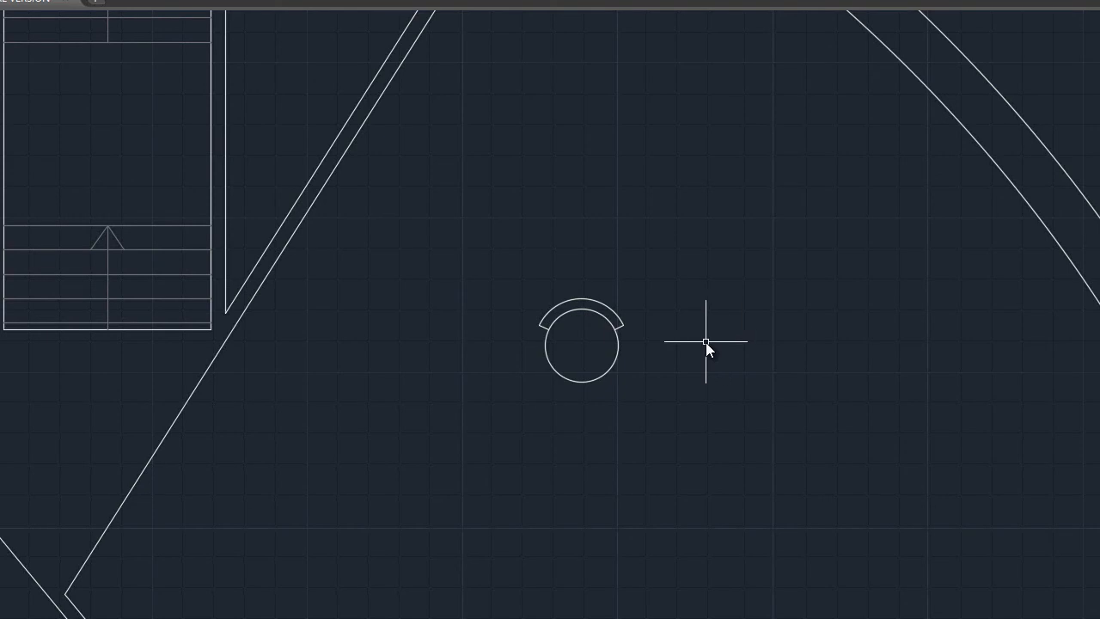
text(BLOCK)
key(Return)
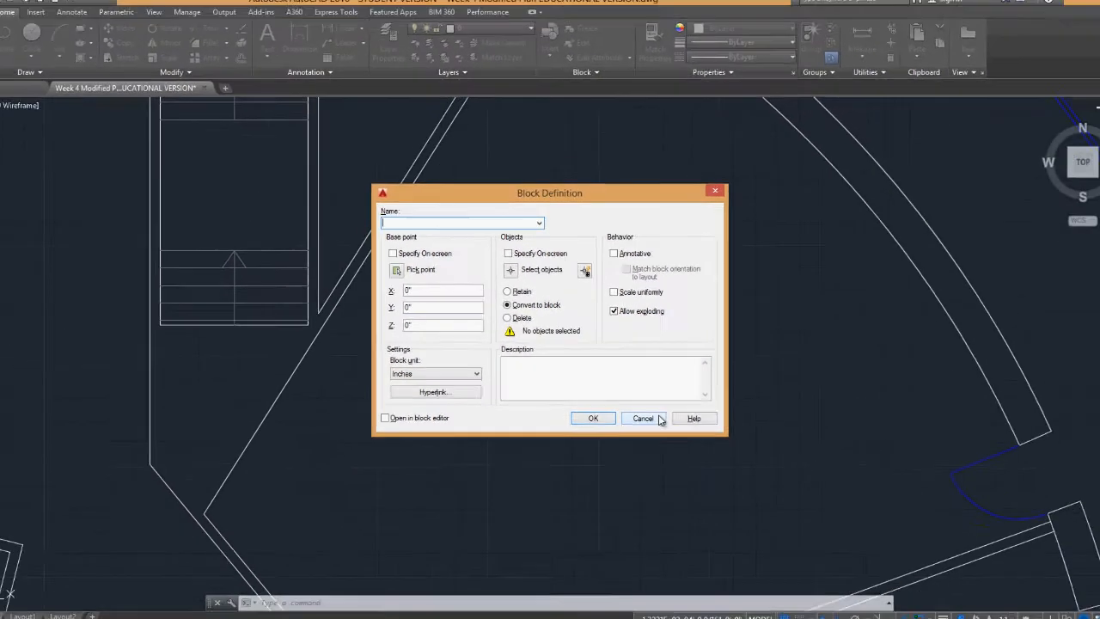
click(658, 419)
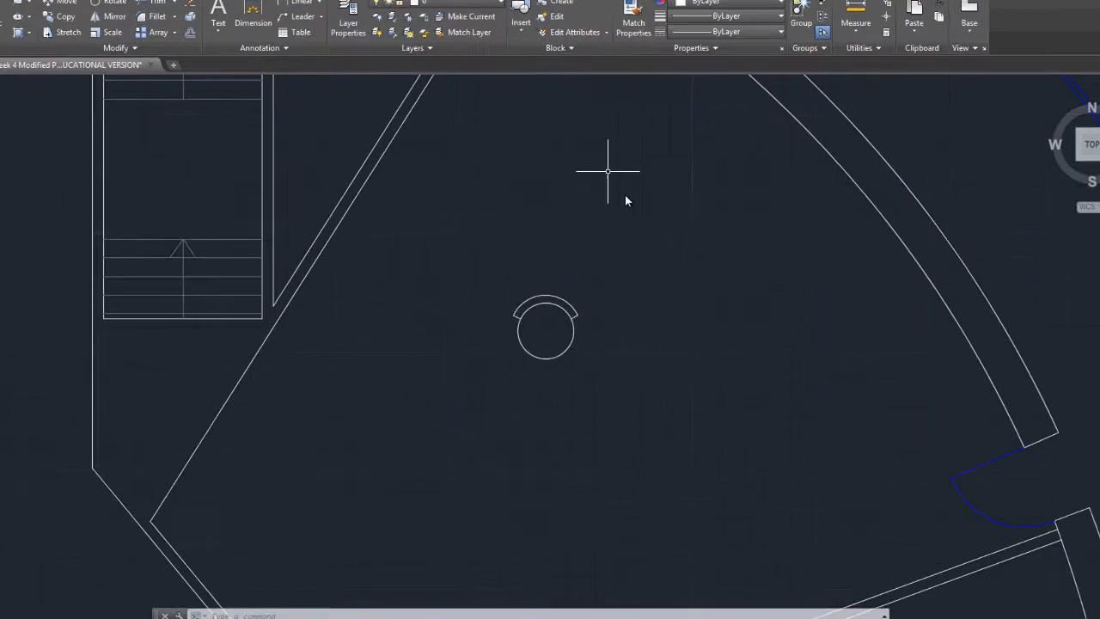
Start a new block definition with the BLOCK command and name it "round chair"
text(BLOCK)
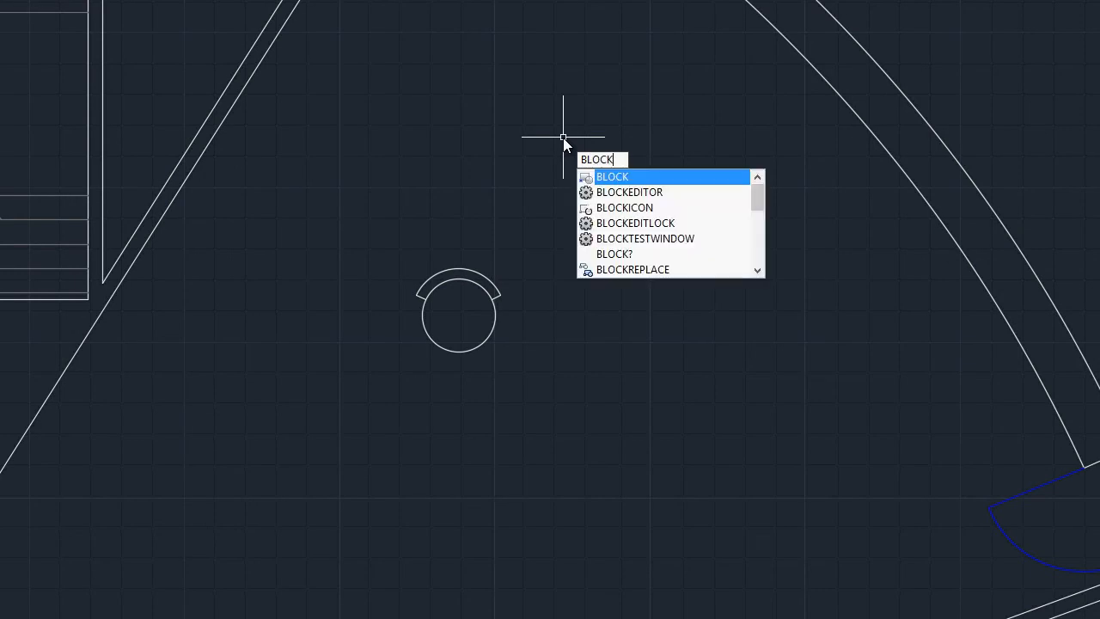
key(Return)
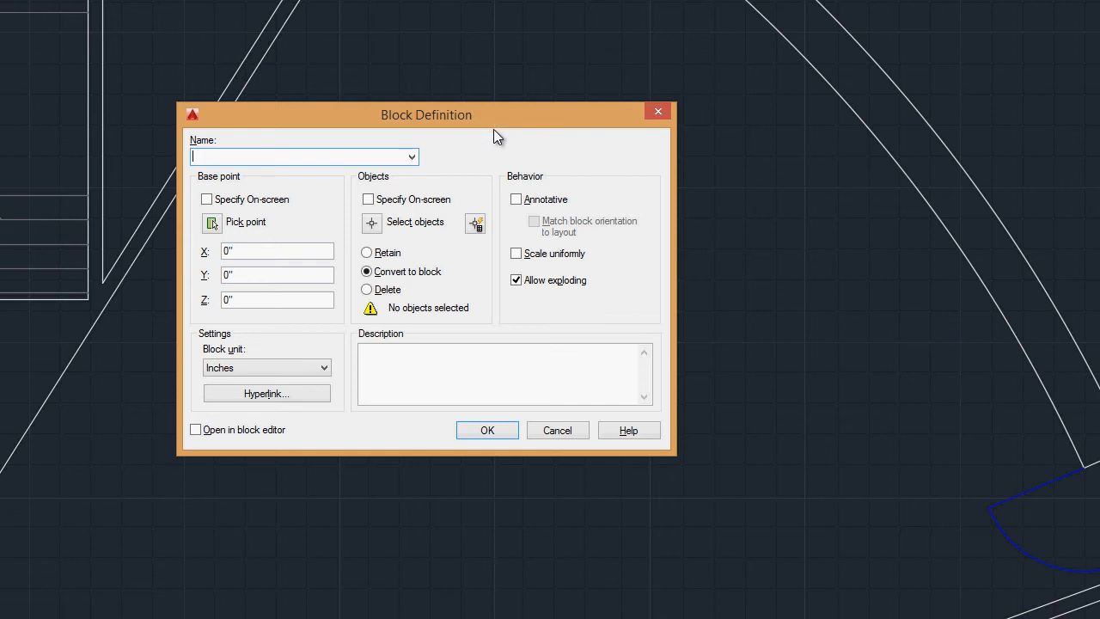
drag(484, 123, 532, 149)
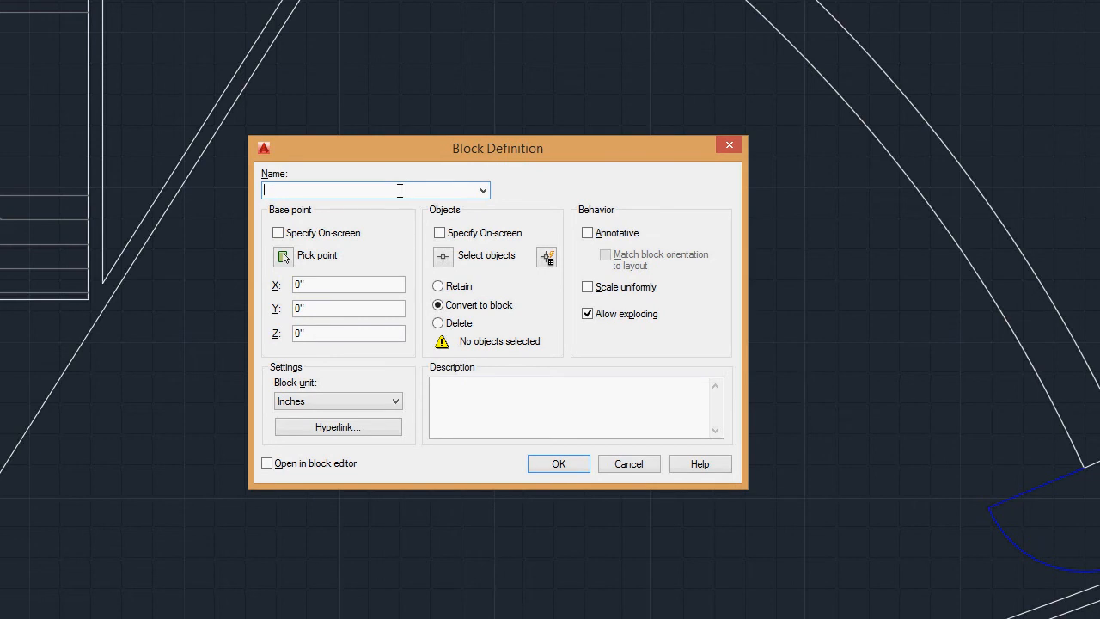
text(round chair)
drag(572, 149, 567, 122)
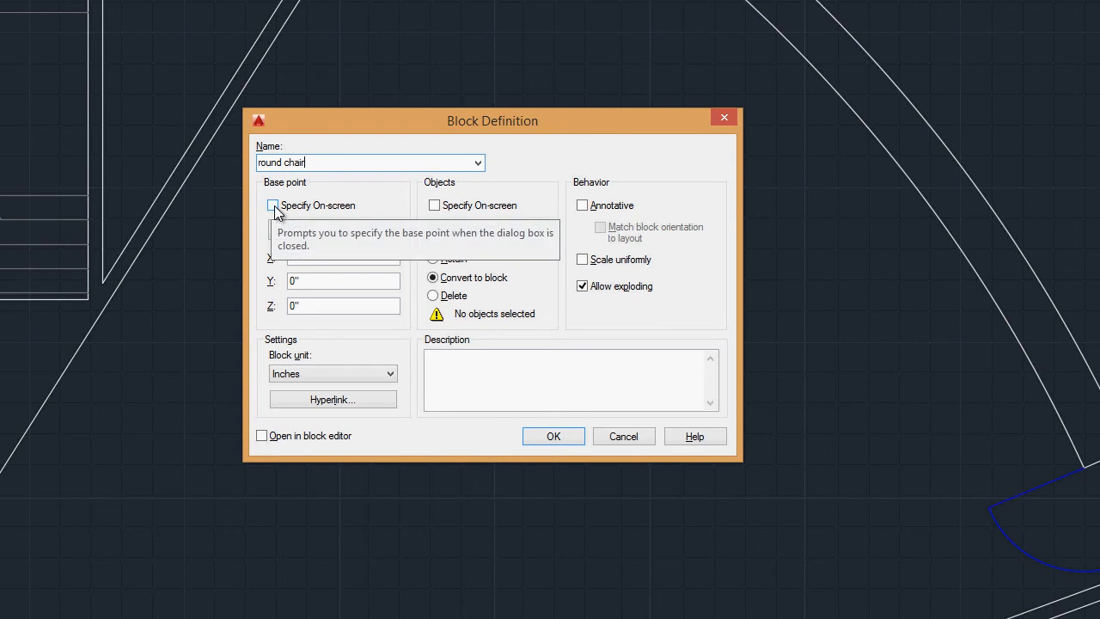
Set the block's insertion base point at the center of the chair's seat circle
click(274, 207)
click(274, 206)
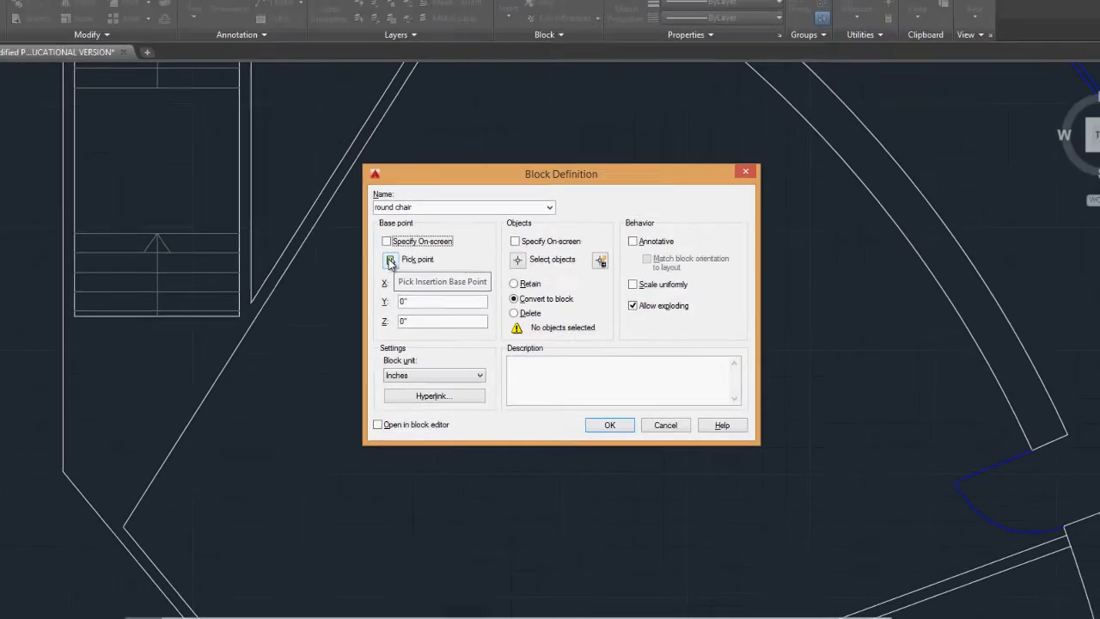
click(379, 257)
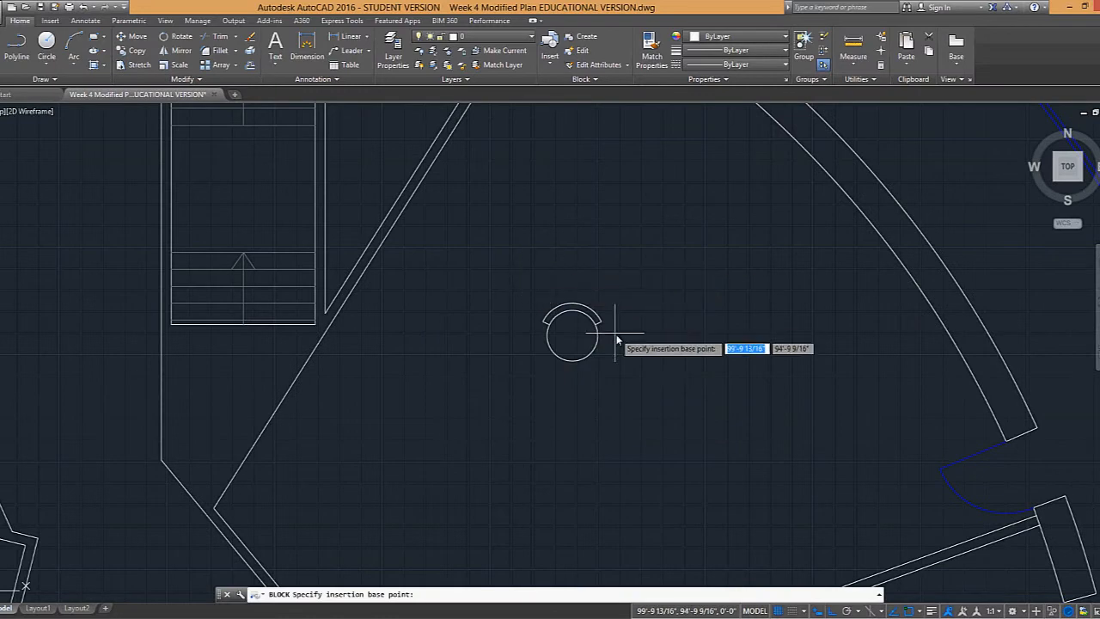
scroll(616, 335, up, 2)
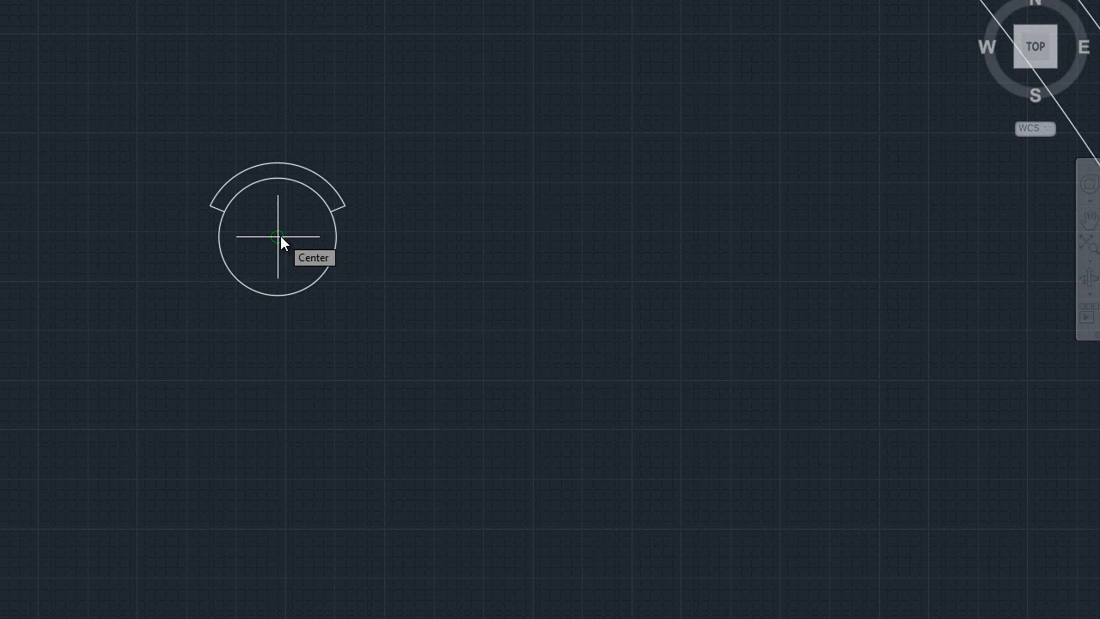
click(278, 237)
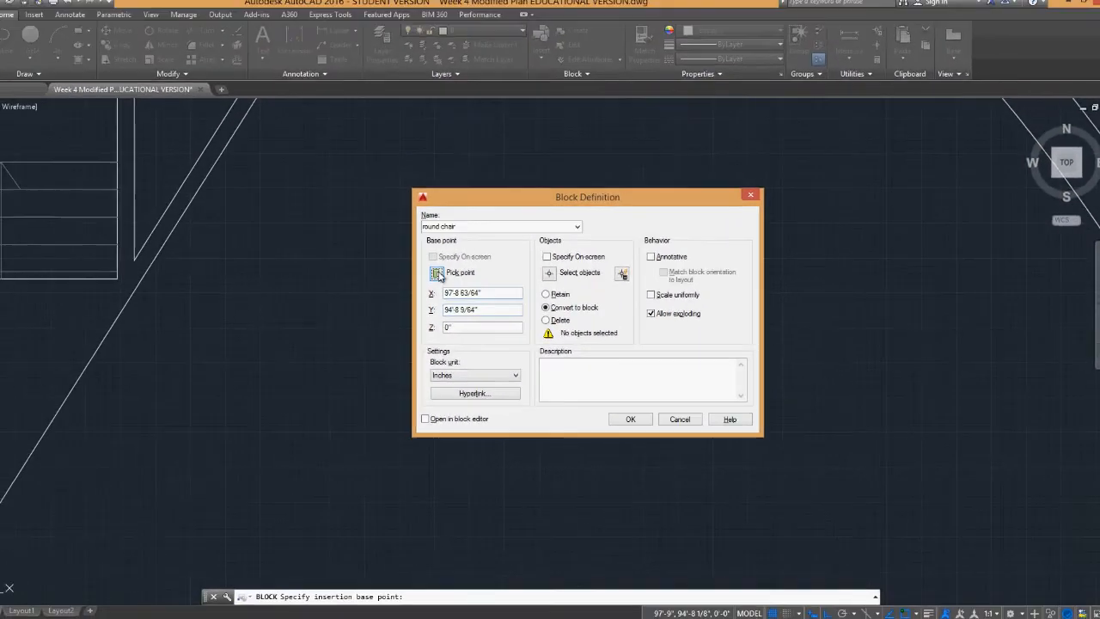
Select all the chair's geometry as the block objects and create the block with Convert to block and Allow exploding enabled
drag(634, 198, 581, 206)
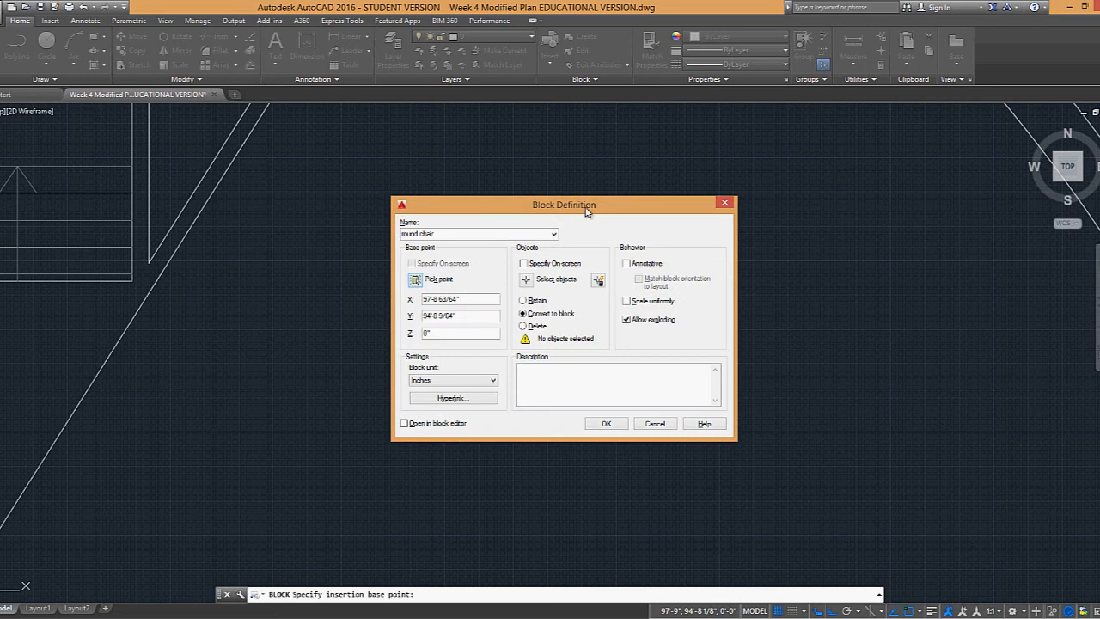
click(538, 281)
click(446, 208)
click(663, 394)
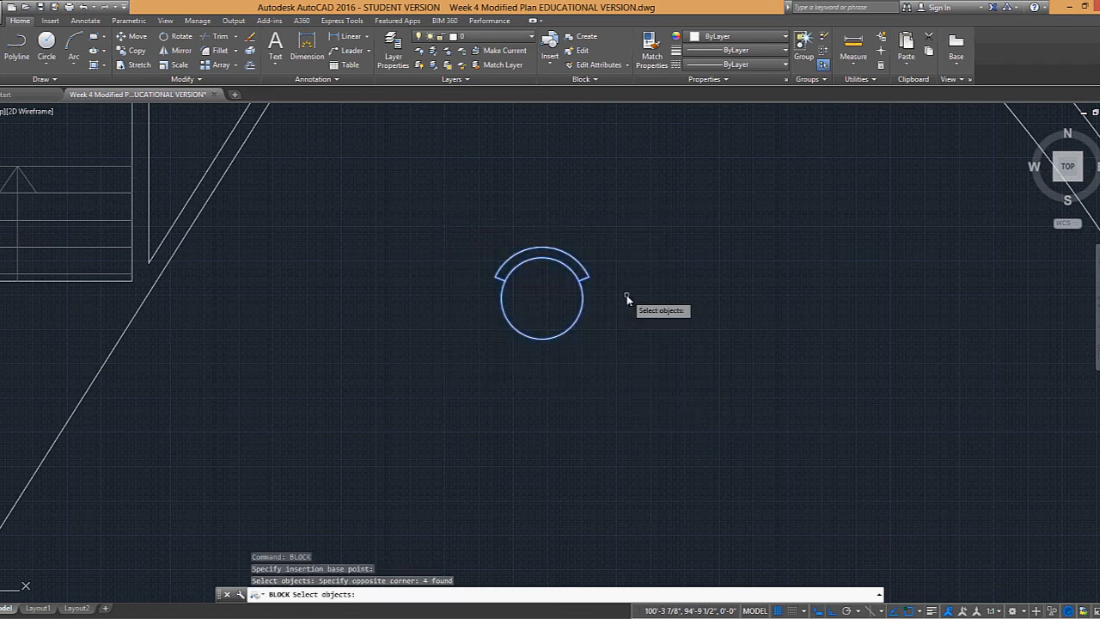
key(Return)
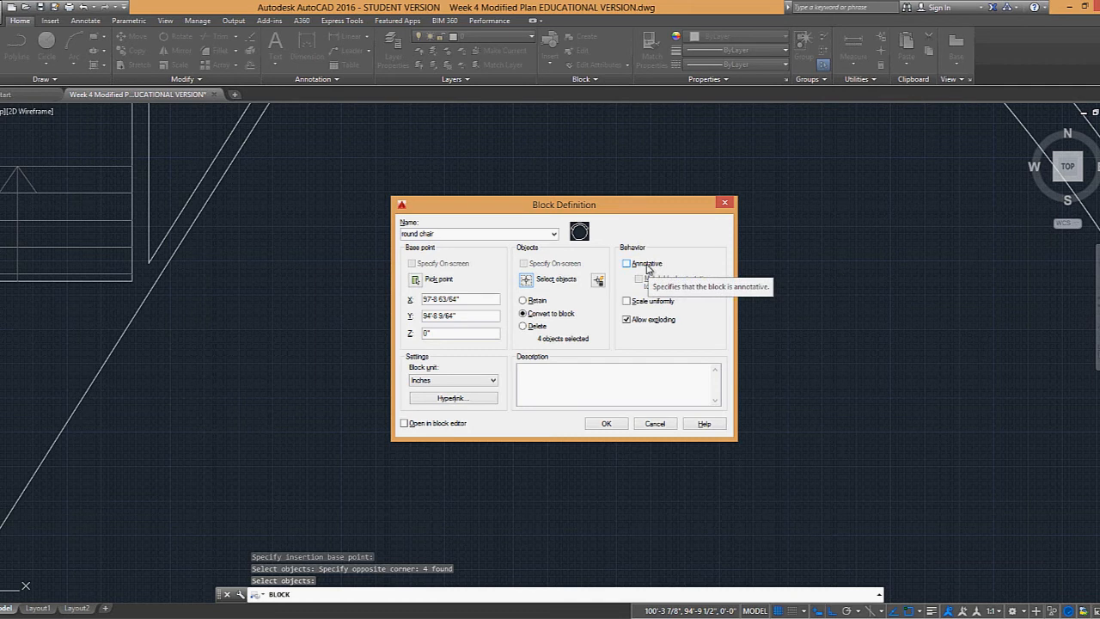
click(606, 424)
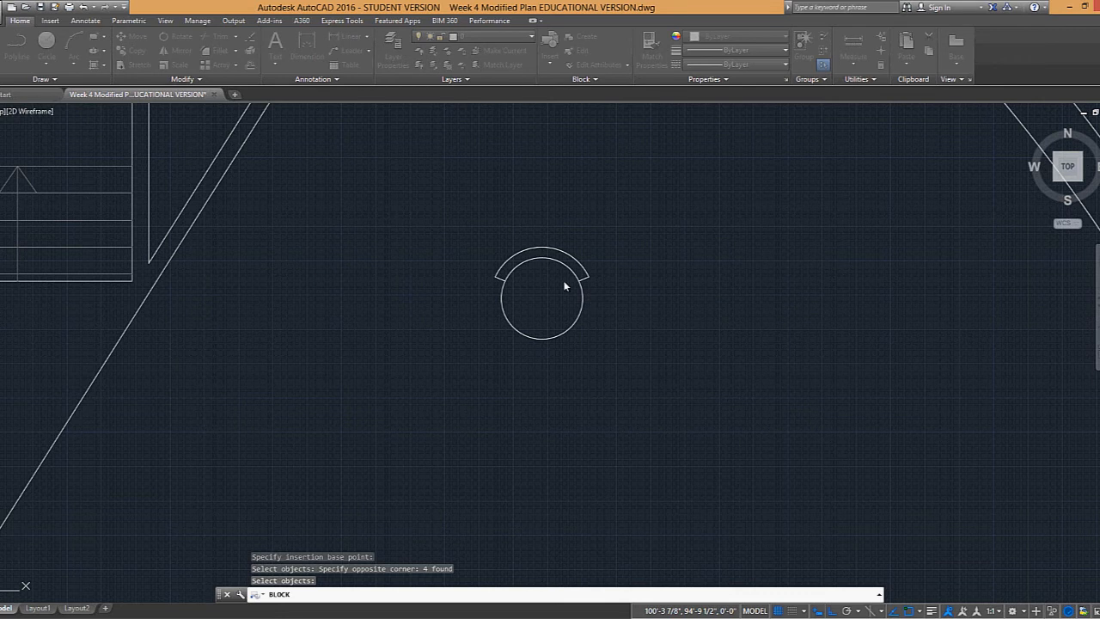
Copy the round chair block straight up with ortho on, about 7'-7" from the original
click(555, 256)
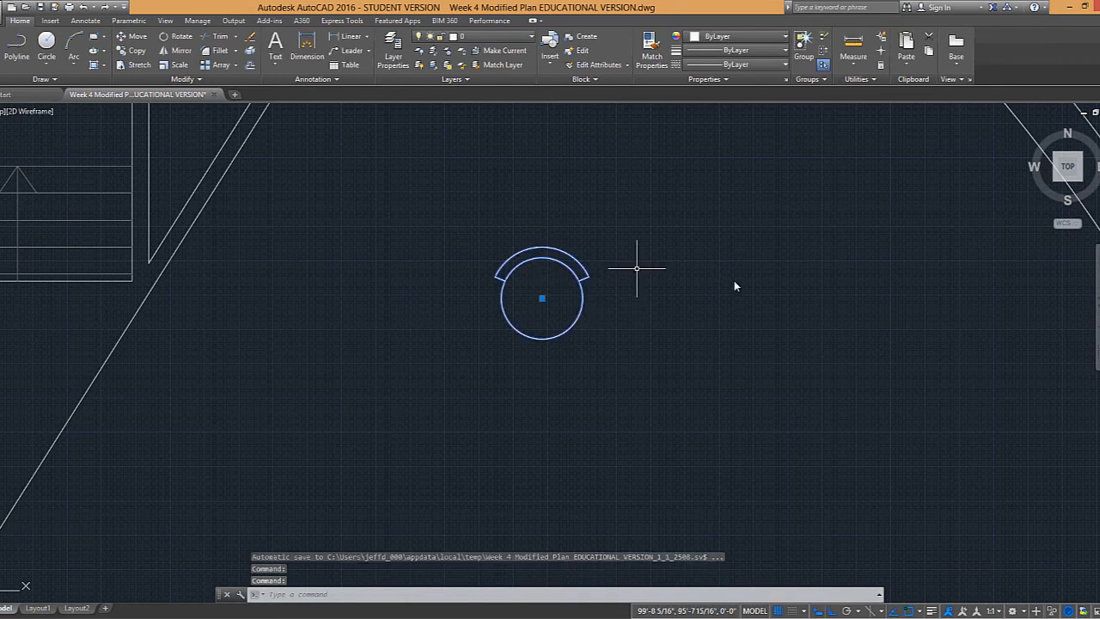
scroll(668, 297, down, 4)
middle_drag(671, 296, 633, 302)
key(Escape)
key(Escape)
text(co)
key(Return)
click(633, 306)
click(570, 290)
key(Return)
click(633, 371)
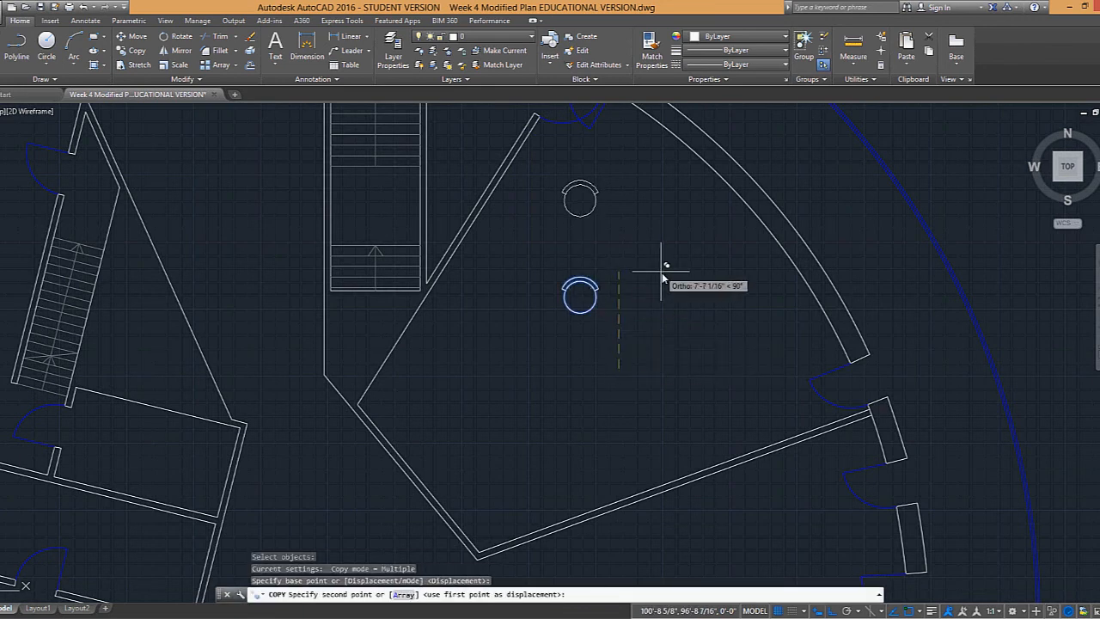
click(662, 275)
key(Escape)
Delete the original lower chair, keeping the copy near the room's upper door
scroll(588, 250, up, 2)
click(613, 303)
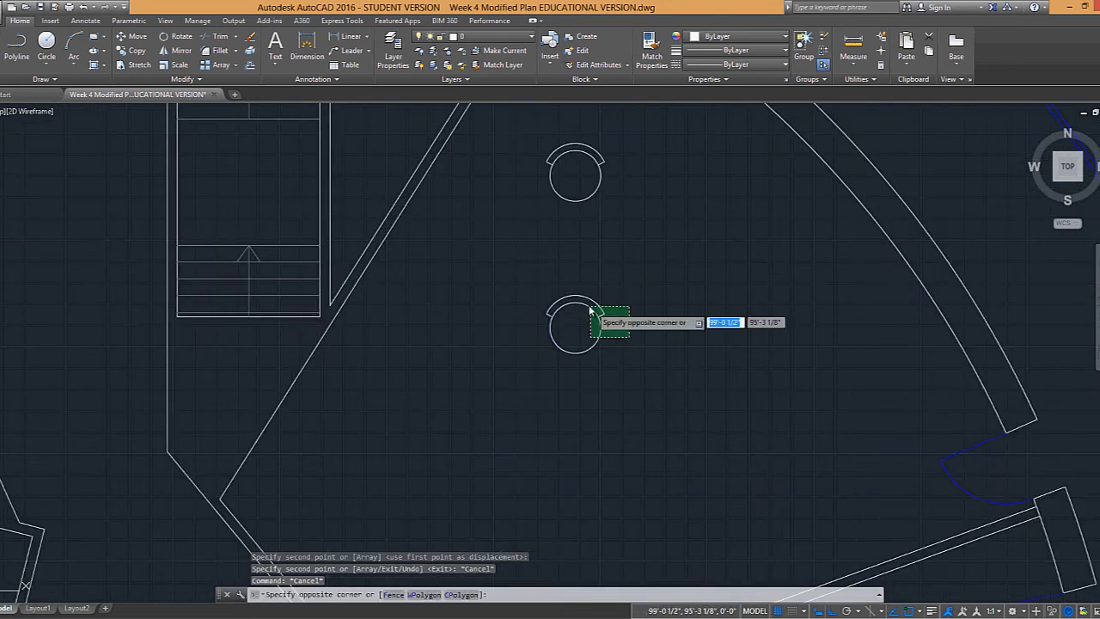
click(598, 308)
key(Delete)
scroll(597, 304, down, 3)
key(Escape)
key(Escape)
Mirror the remaining chair across a horizontal line below it, keeping the source chair
text(m)
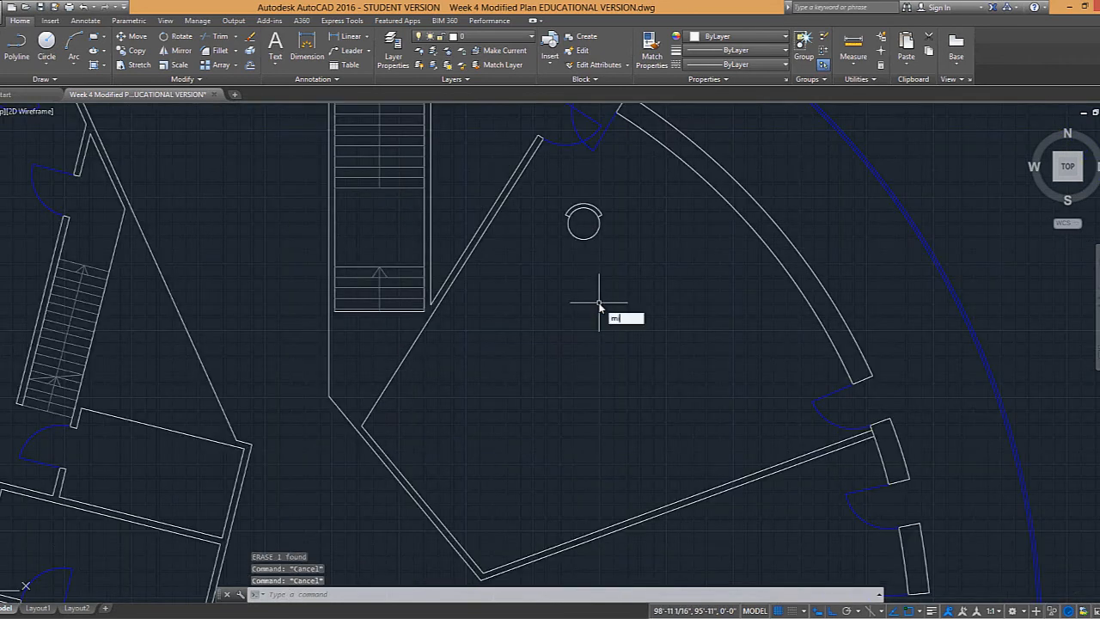
key(Return)
click(626, 246)
click(578, 215)
key(Return)
click(563, 265)
click(625, 270)
key(Return)
key(Escape)
Copy the mirrored chair with ortho off to four spots along the two angled walls at the room's lower corner
text(co)
key(Return)
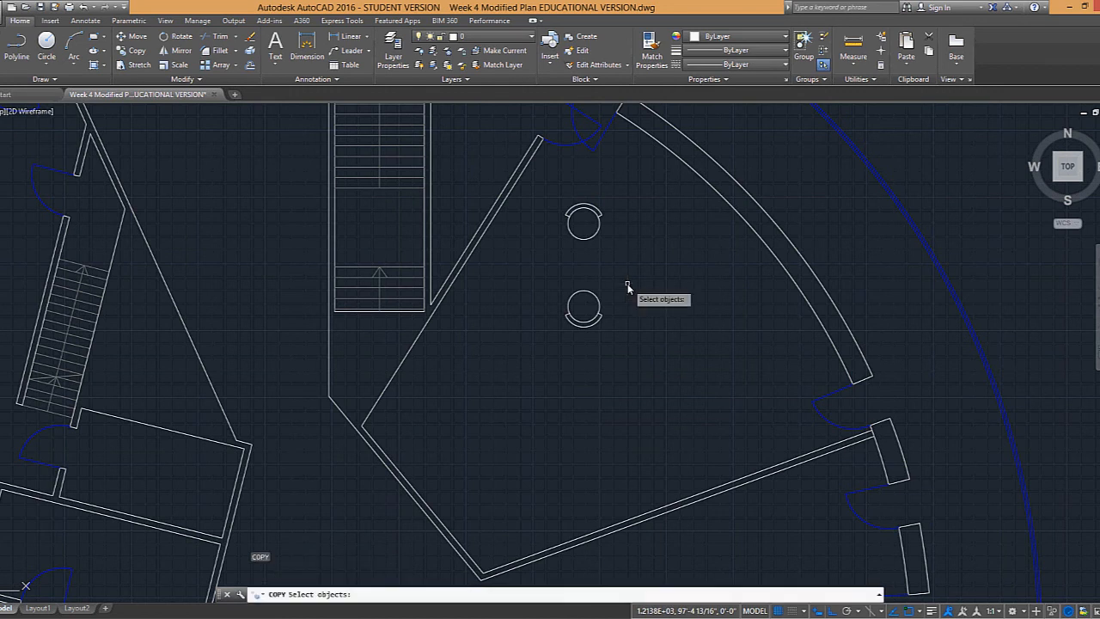
click(582, 311)
key(Return)
click(584, 307)
key(F8)
click(415, 427)
click(457, 483)
click(591, 503)
key(Escape)
key(Escape)
key(Escape)
Rotate the chair beside the lower-right angled wall about its seat center so its back faces that wall
middle_drag(645, 451, 641, 343)
text(co)
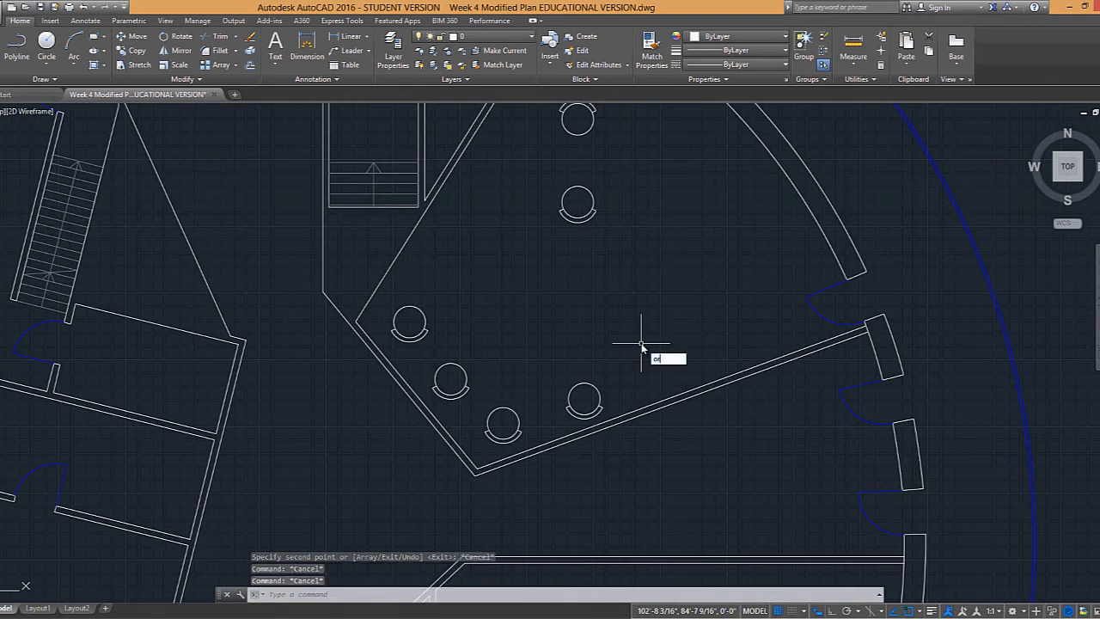
key(Escape)
scroll(602, 426, up, 4)
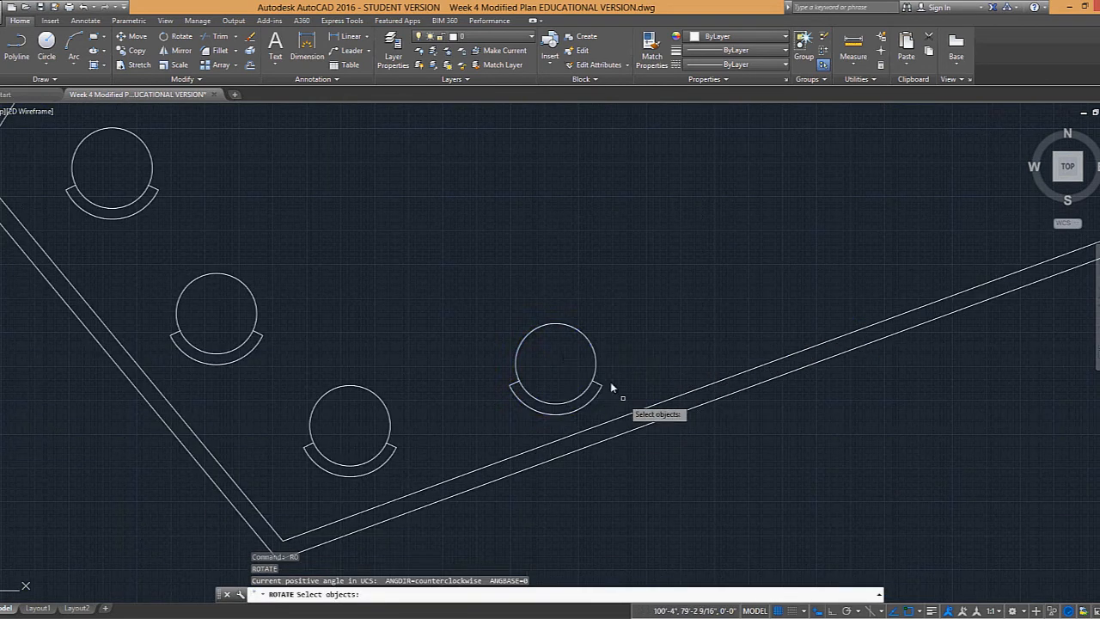
drag(675, 423, 511, 323)
key(Return)
click(556, 361)
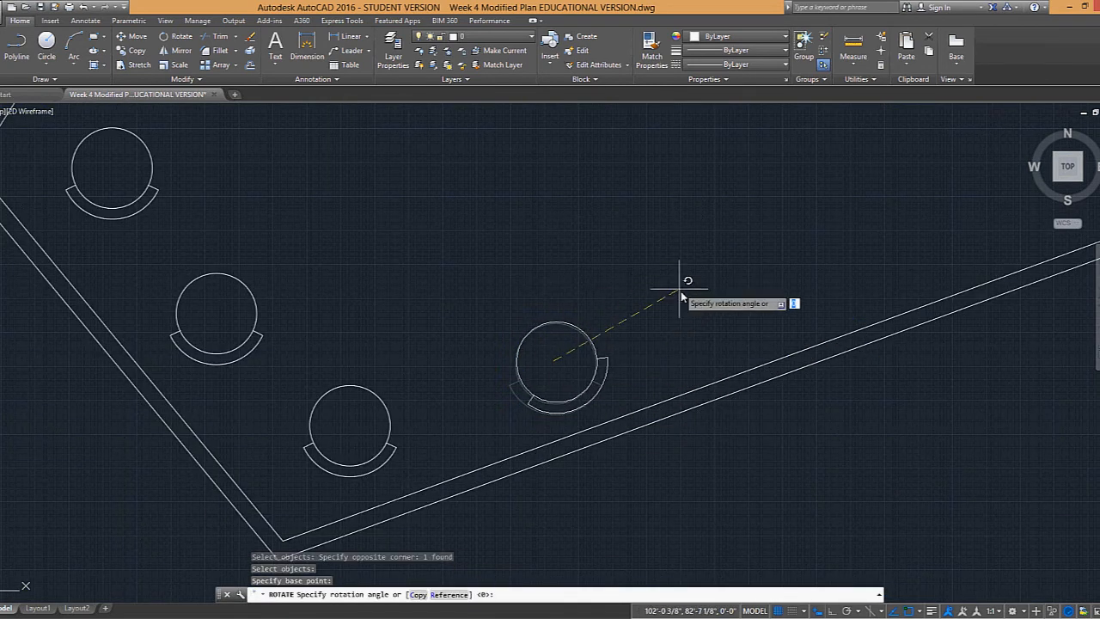
click(680, 290)
key(Return)
click(410, 463)
click(358, 415)
key(Return)
key(Escape)
Rotate the middle chair along the lower-left wall by 312° so its back faces that wall
key(Return)
click(298, 361)
click(216, 308)
key(Return)
click(221, 295)
click(290, 369)
Rotate the uppermost chair along the lower-left wall so its back faces the wall
middle_drag(275, 255, 402, 336)
key(Return)
click(254, 278)
click(237, 251)
key(Return)
click(335, 224)
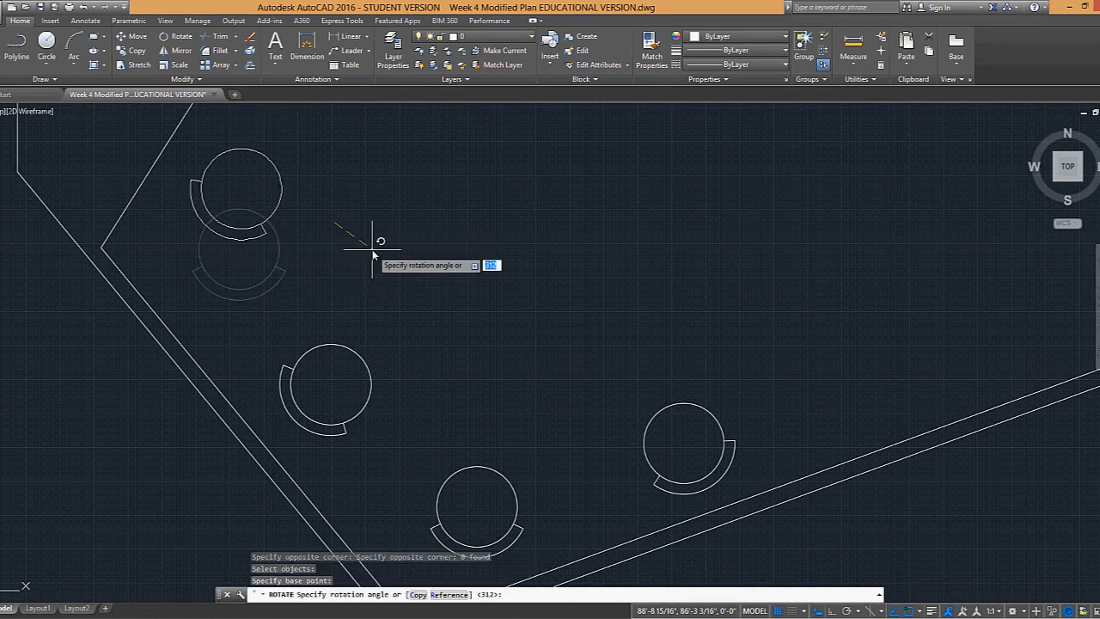
click(369, 250)
key(Escape)
Move the uppermost chair along the lower-left wall back down beside the wall, in line with its neighbours
scroll(366, 253, down, 2)
text(m)
key(Return)
click(355, 265)
click(301, 214)
key(Return)
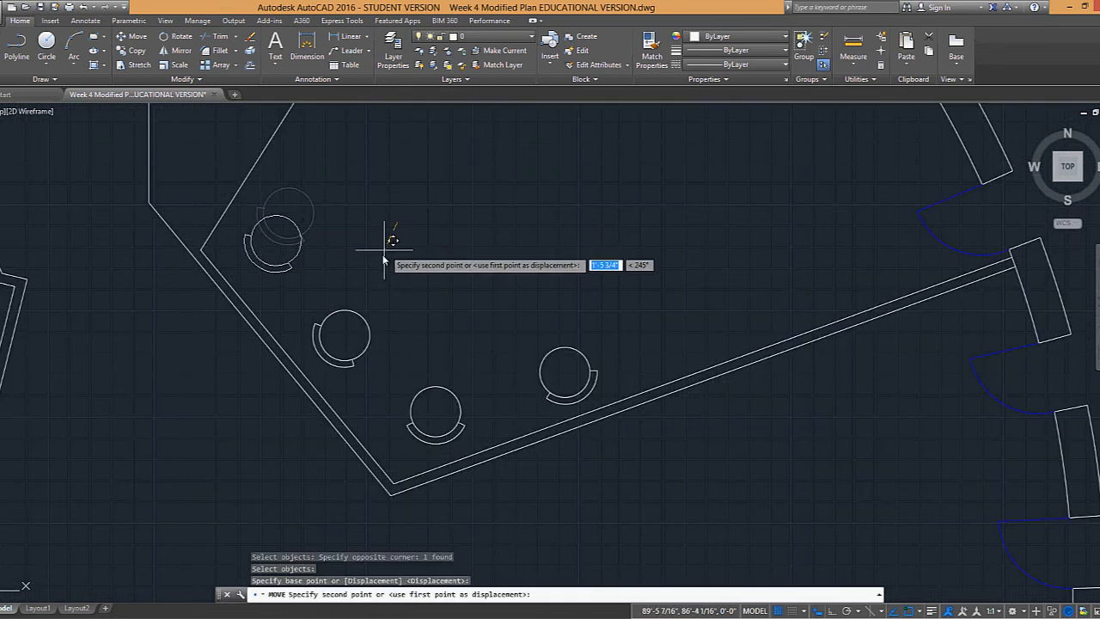
click(385, 266)
scroll(393, 319, down, 3)
key(Escape)
middle_drag(459, 306, 459, 324)
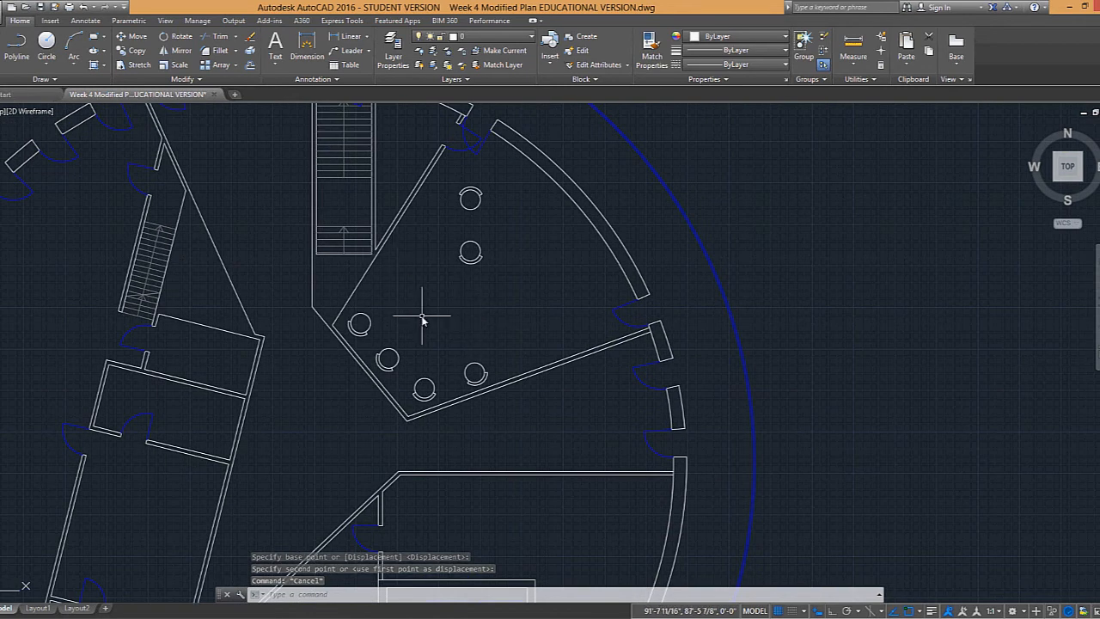
Copy the rotated chair by the lower-right angled wall twice, spacing the copies further along that wall
text(co)
key(Return)
click(486, 382)
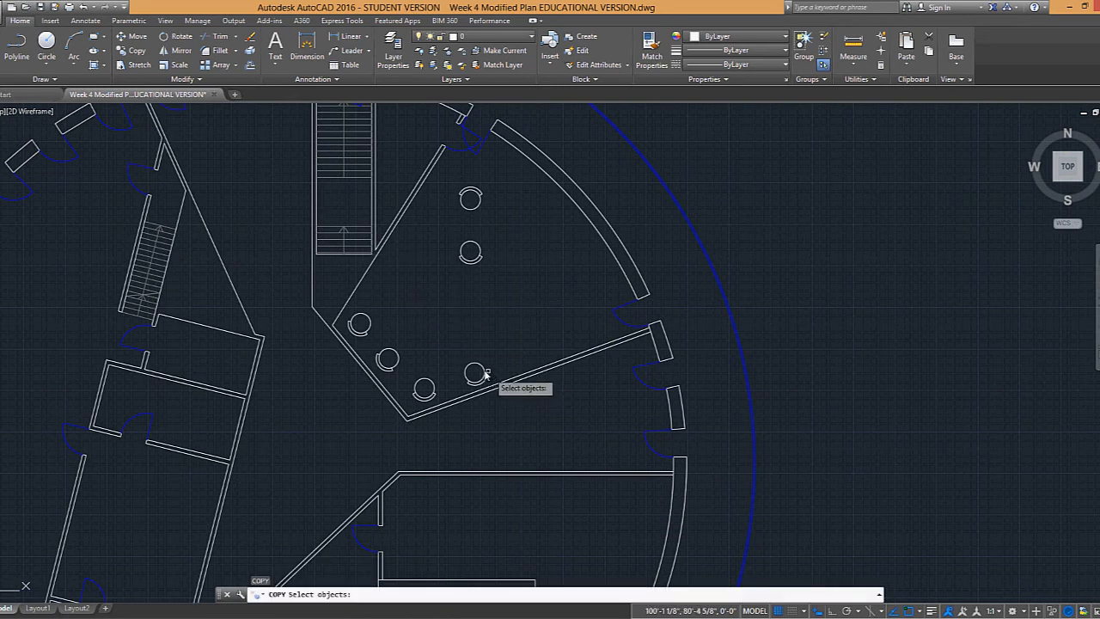
key(Return)
click(506, 332)
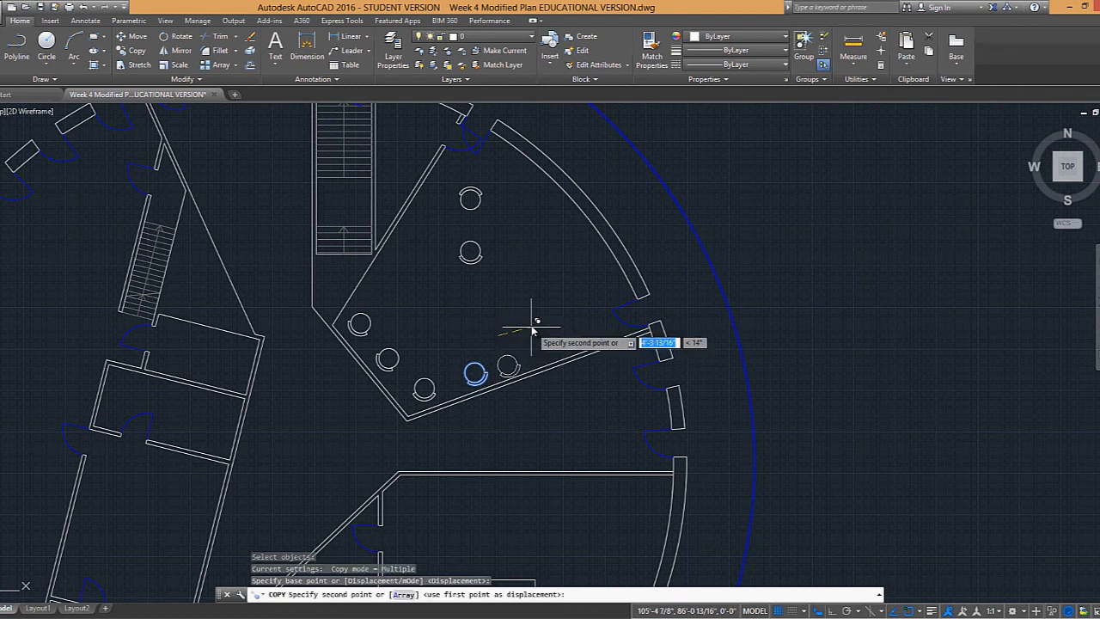
click(578, 305)
key(Escape)
Explode the room's topmost chair block and select its separate pieces to check them
middle_drag(489, 258, 490, 280)
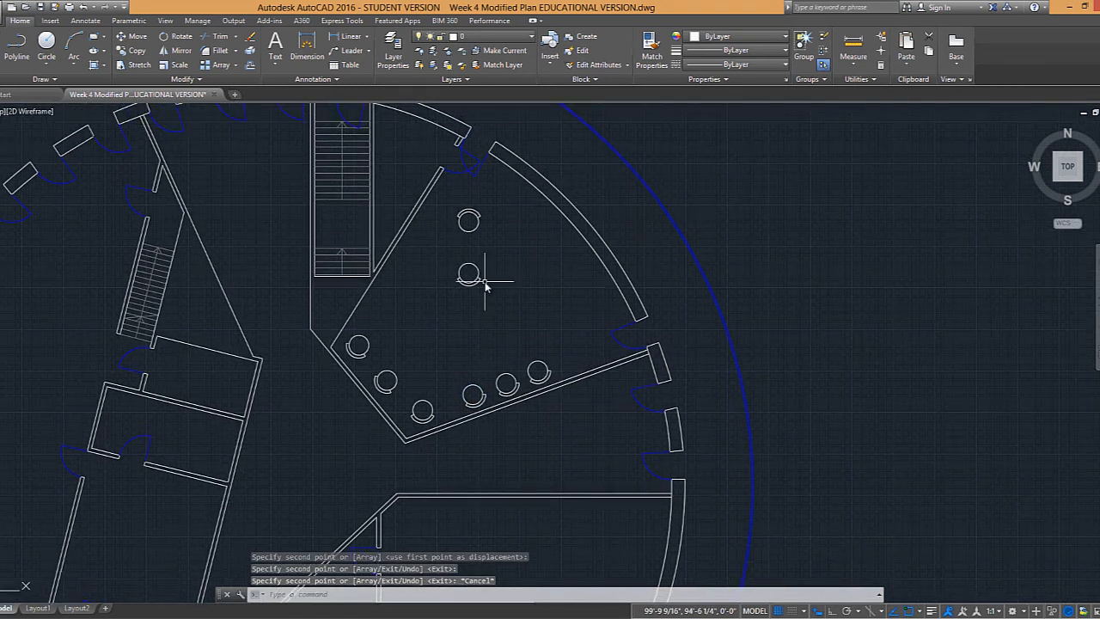
click(463, 216)
key(Escape)
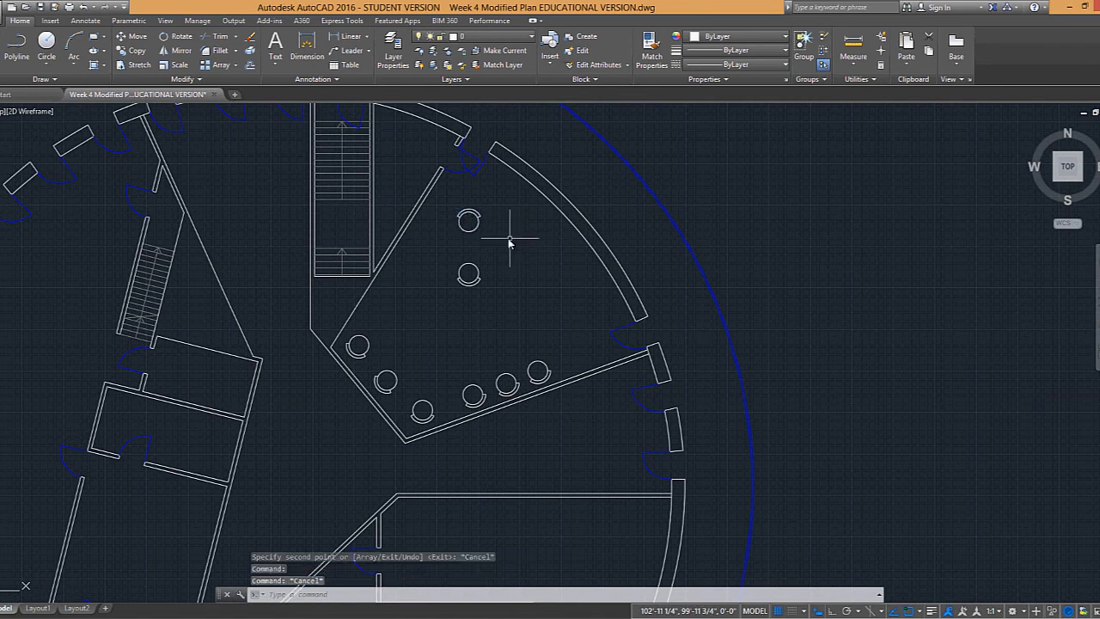
scroll(485, 231, up, 2)
click(472, 228)
text(explode)
key(Return)
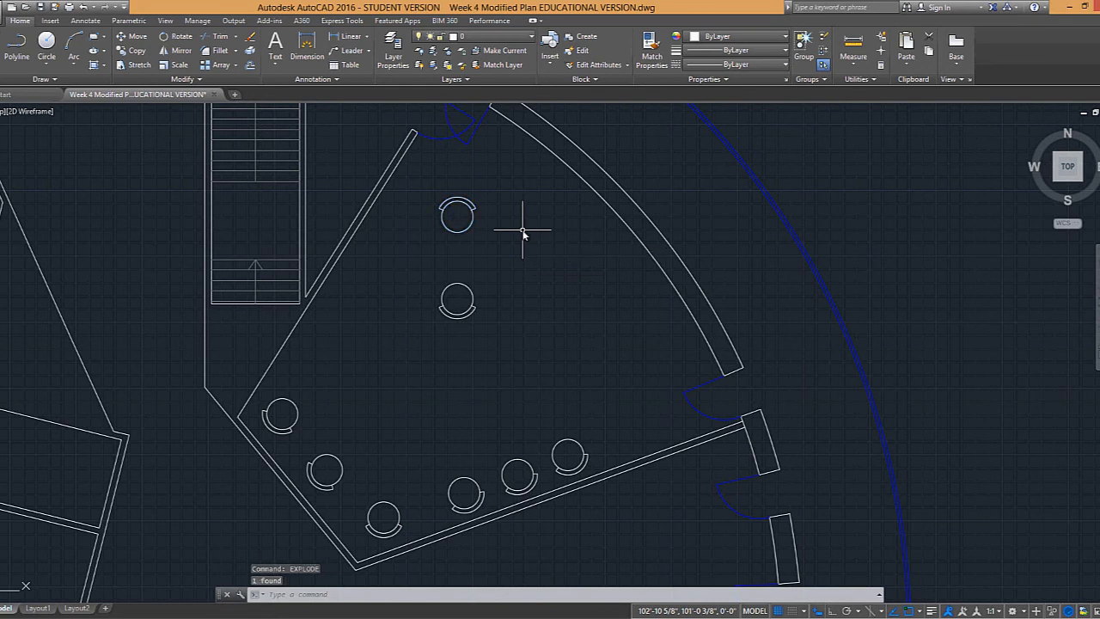
click(421, 185)
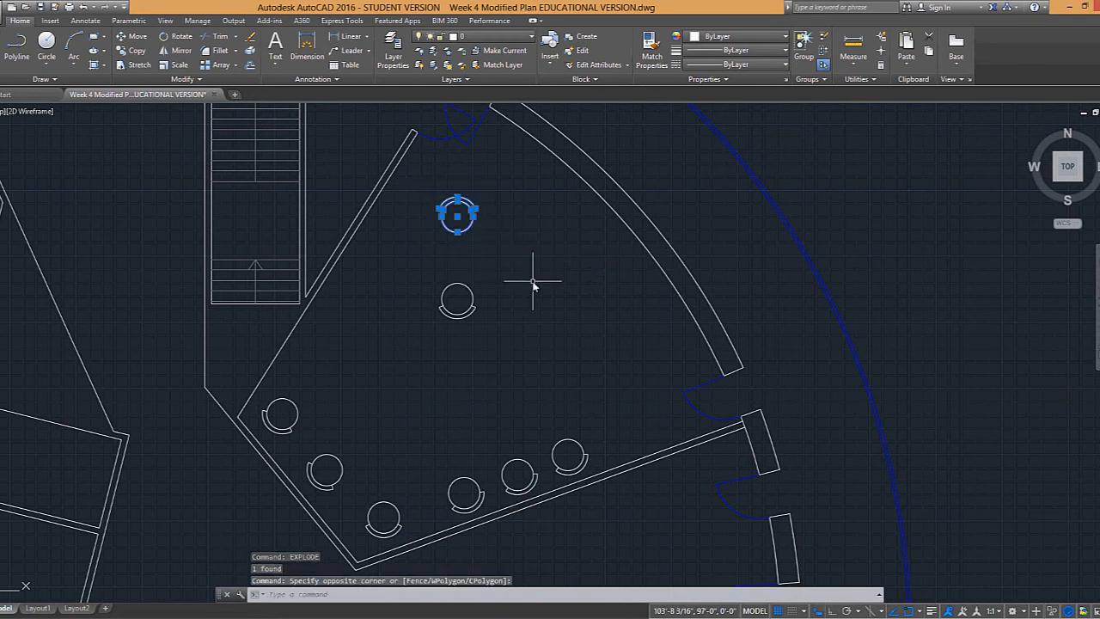
key(Escape)
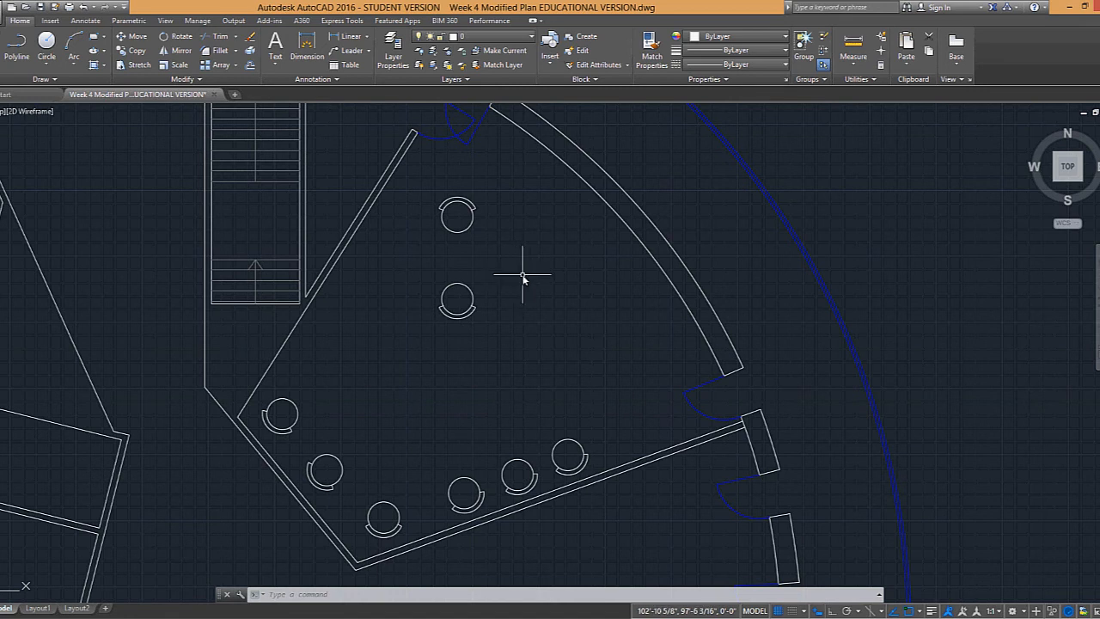
scroll(521, 275, down, 2)
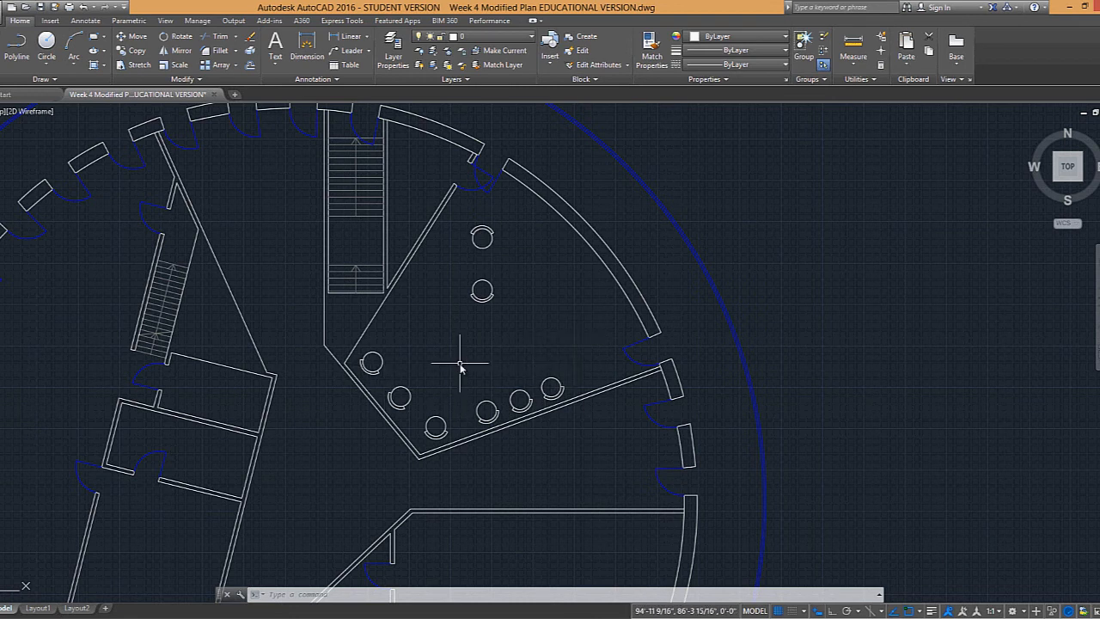
text(insert)
key(Return)
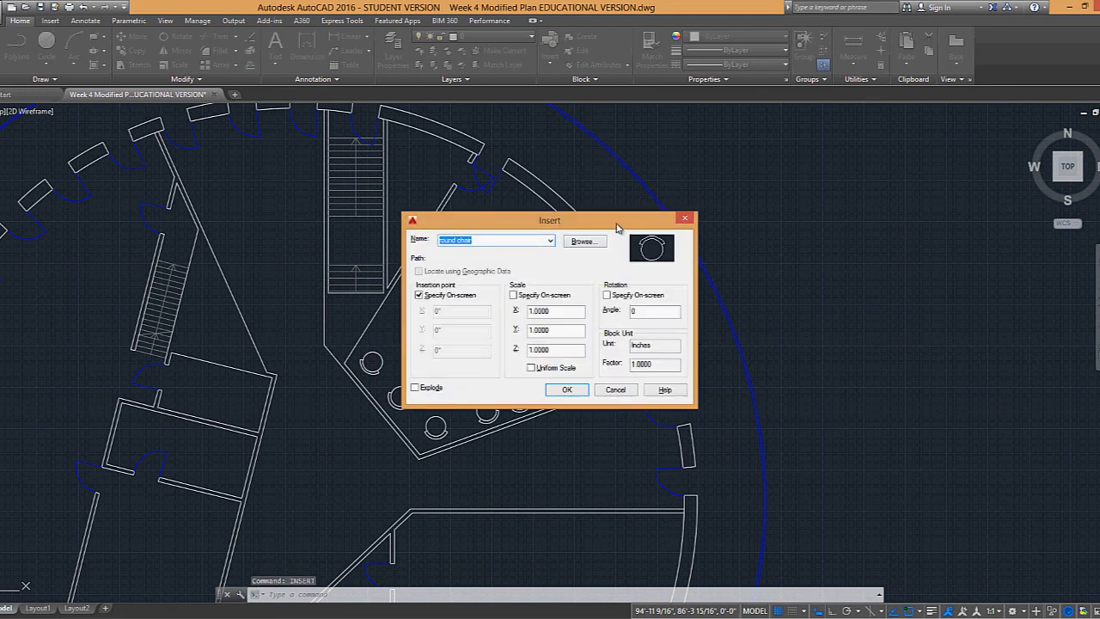
drag(598, 225, 674, 210)
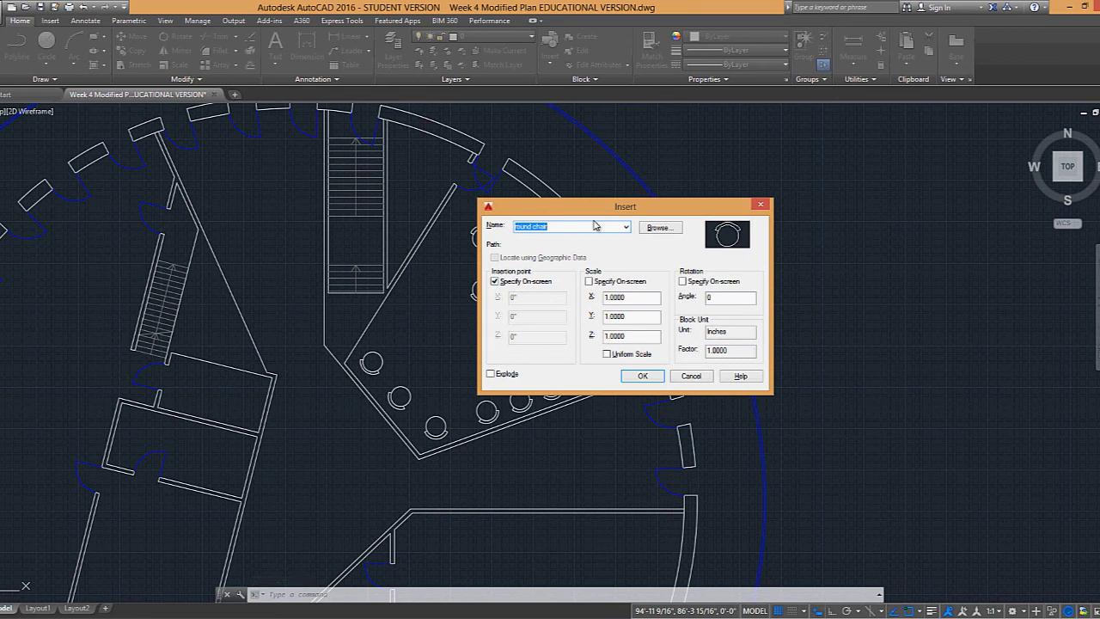
click(692, 376)
click(550, 45)
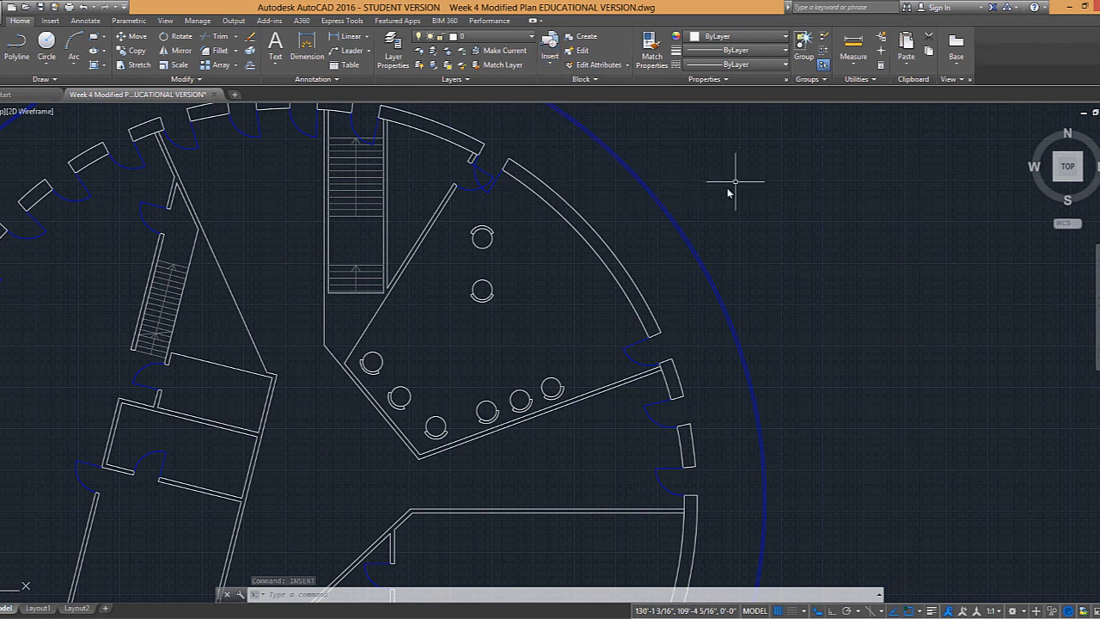
Insert the "round chair" block at scale 1 and rotation 0 between the two upper chairs and the curved wall
text(insert)
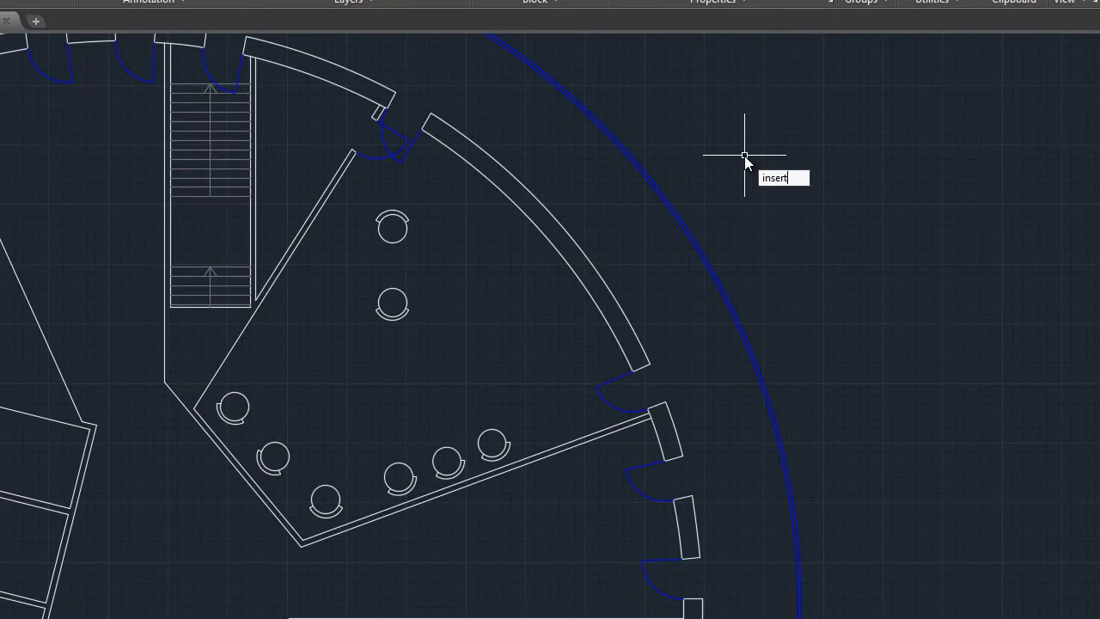
key(Return)
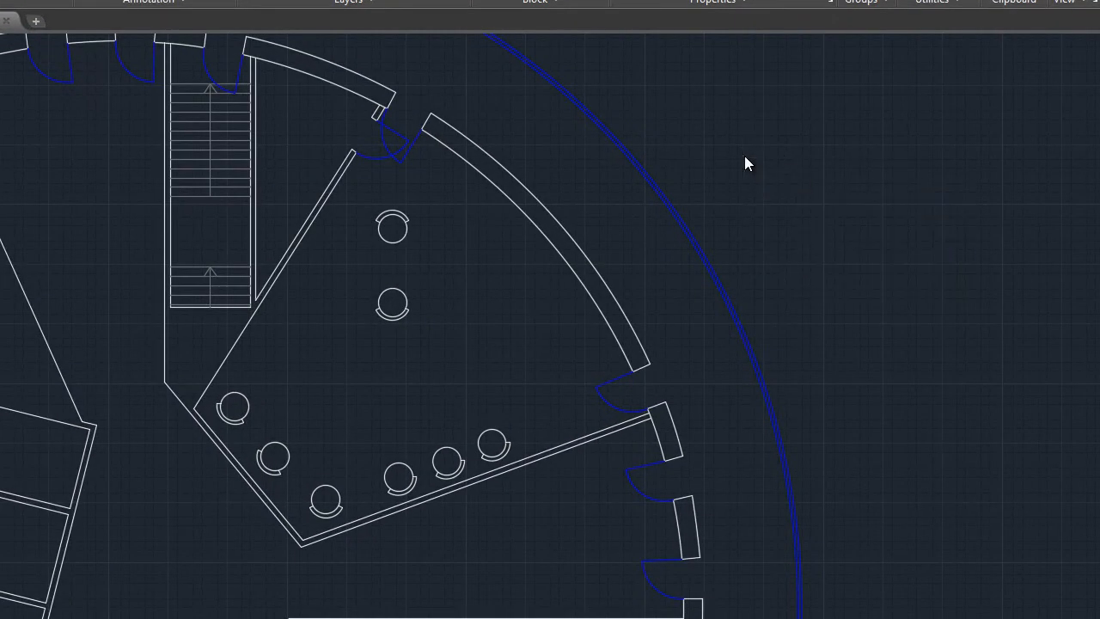
click(492, 229)
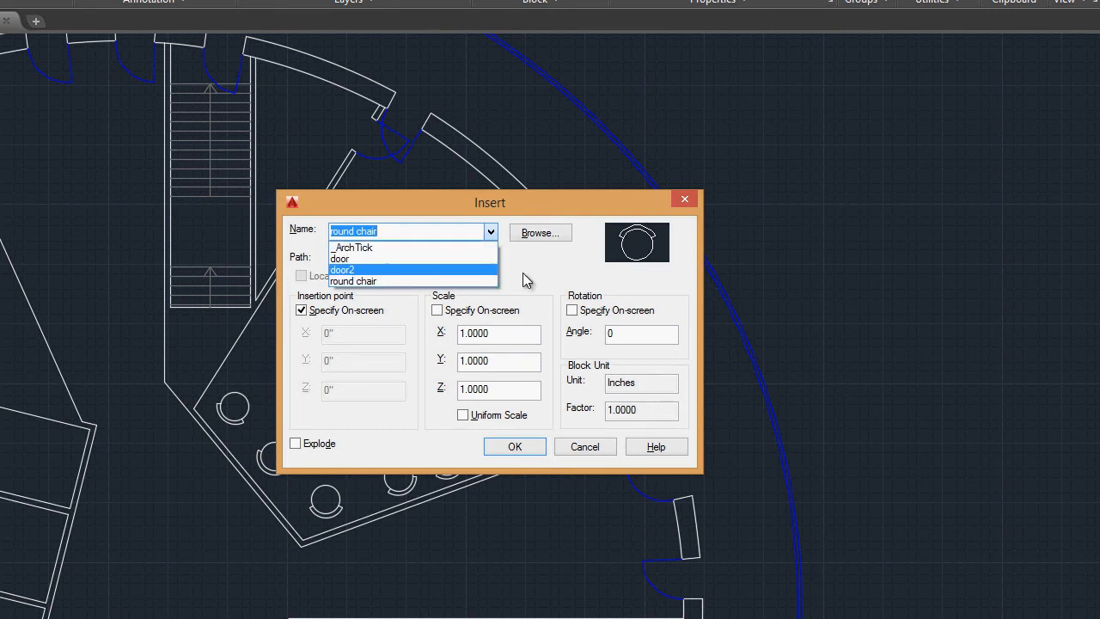
click(378, 281)
drag(432, 203, 656, 163)
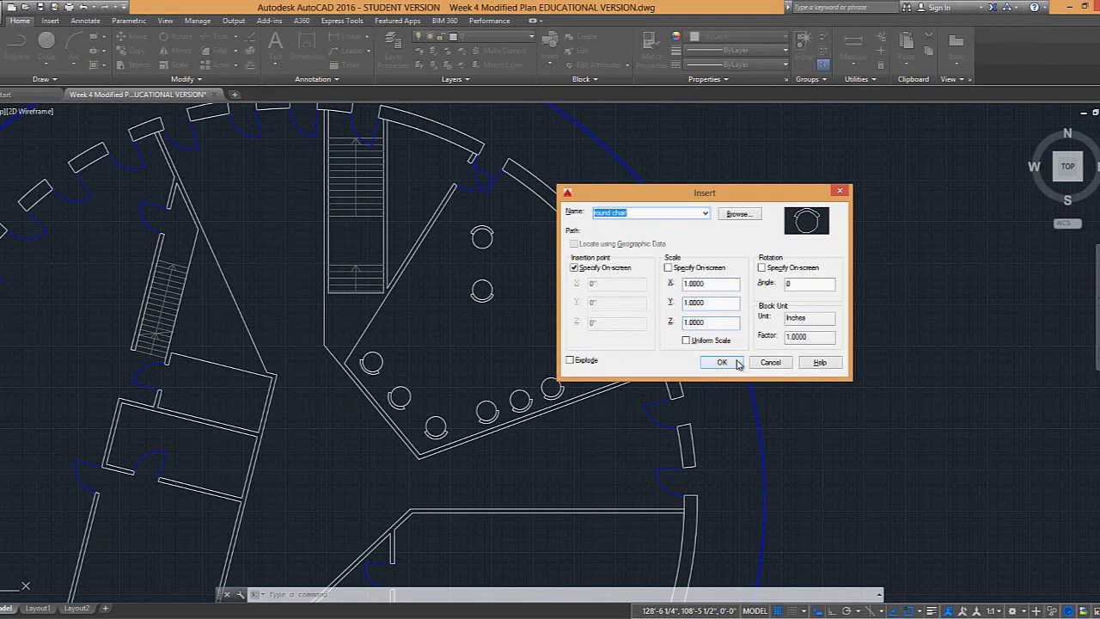
click(738, 364)
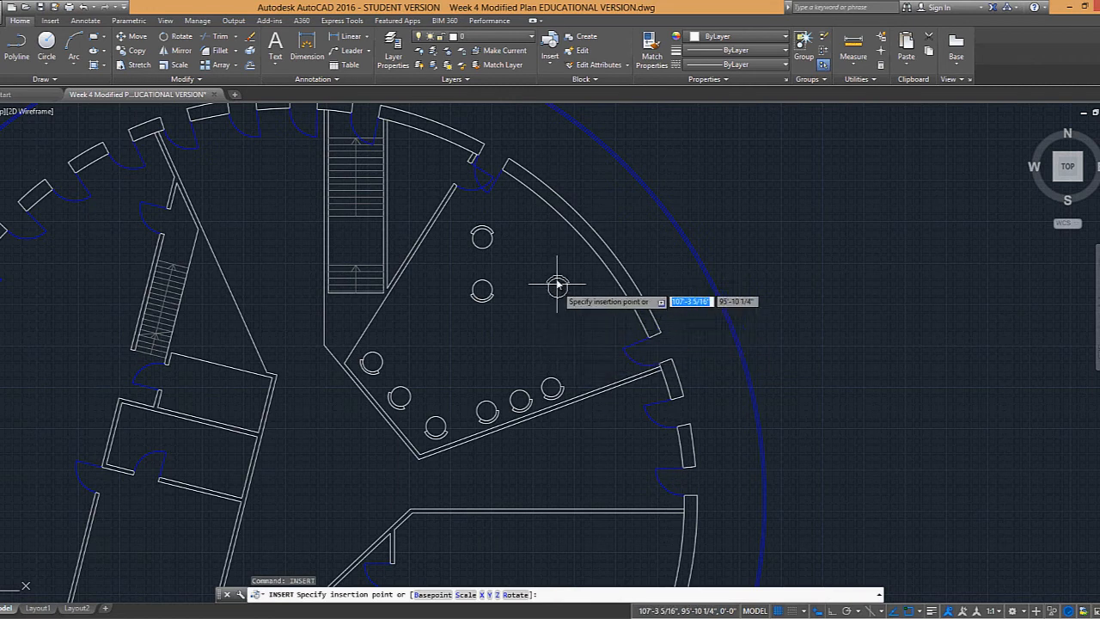
click(556, 277)
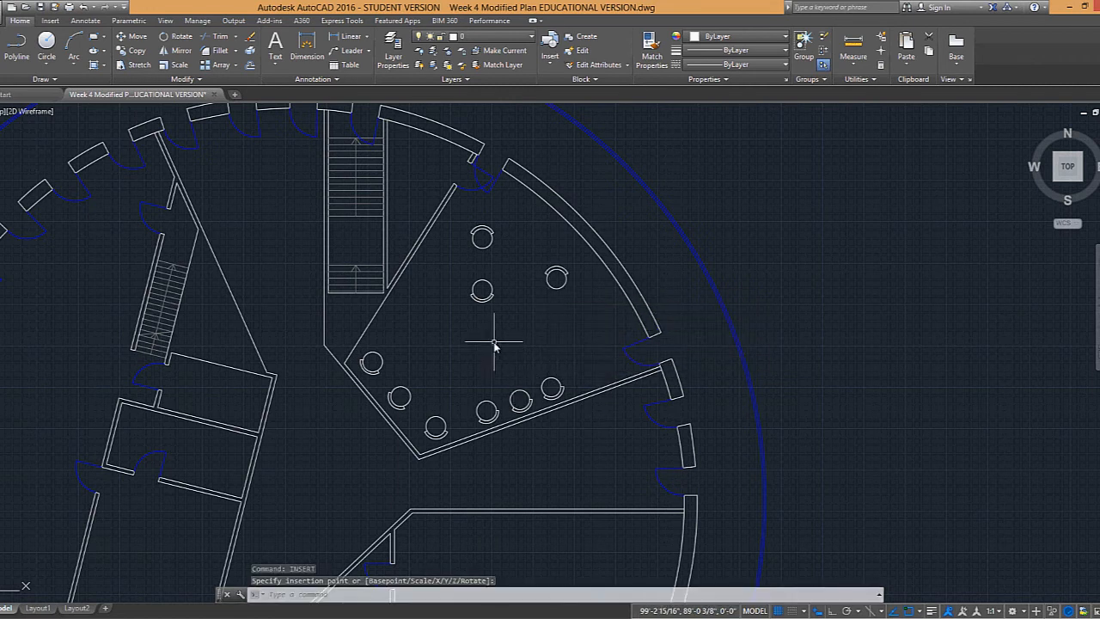
Open the "round chair" definition in the Block Editor and shift the Block Authoring Palettes inward
click(472, 284)
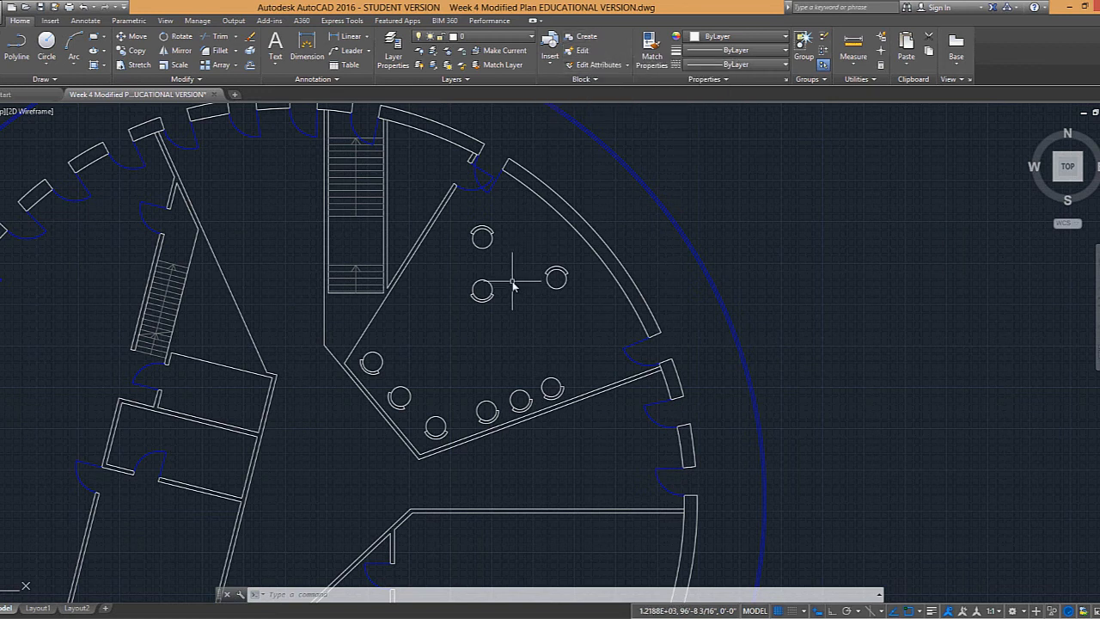
text(m)
key(Escape)
key(Escape)
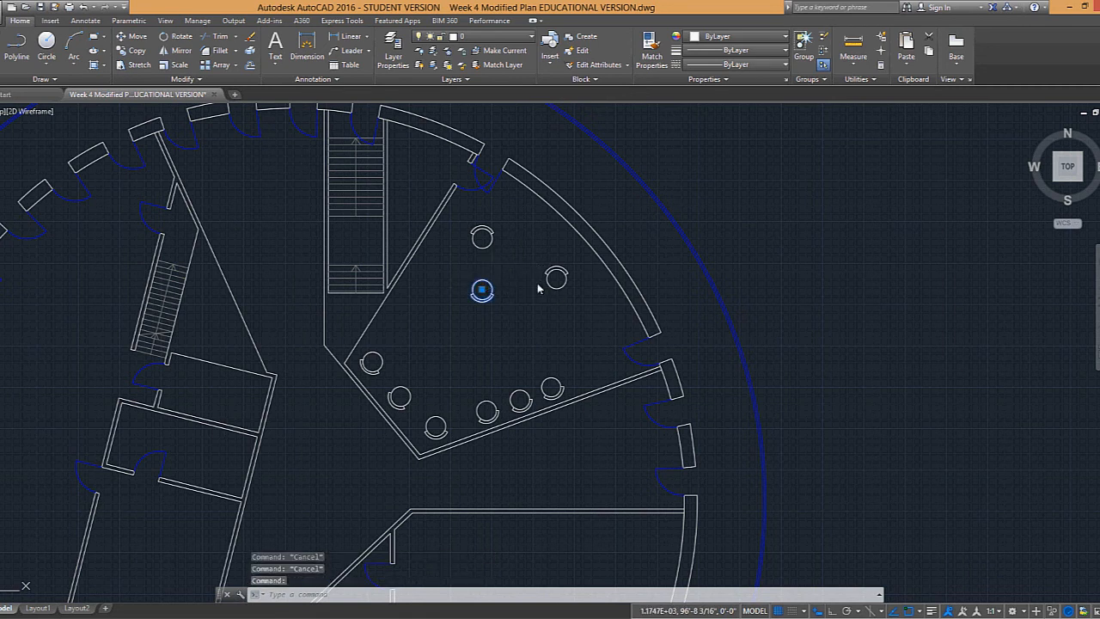
double_click(482, 290)
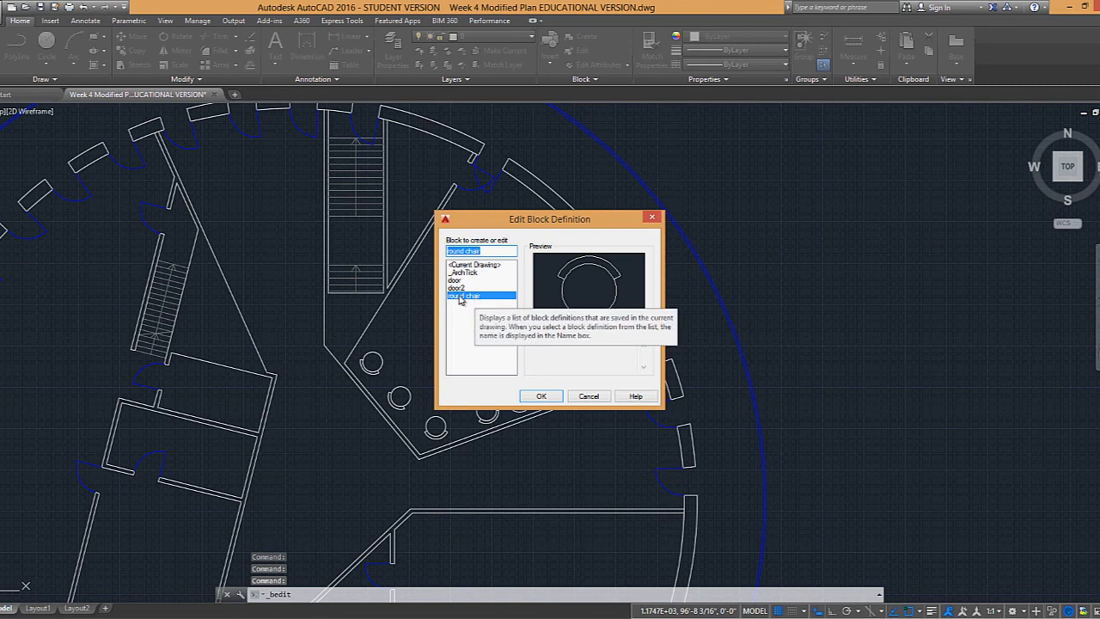
key(Return)
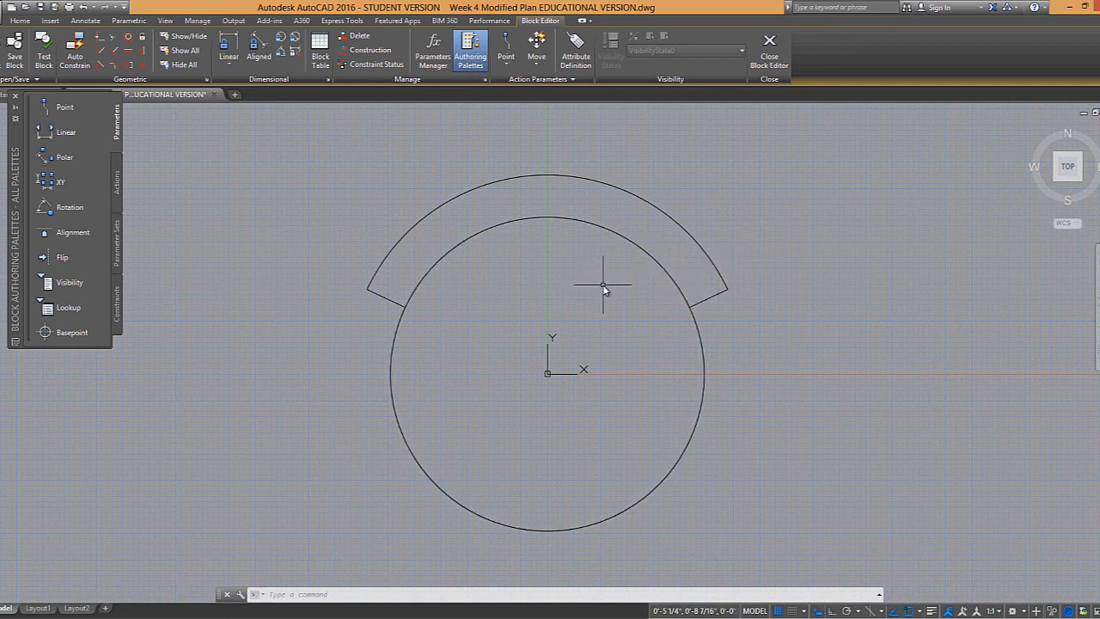
scroll(603, 288, down, 5)
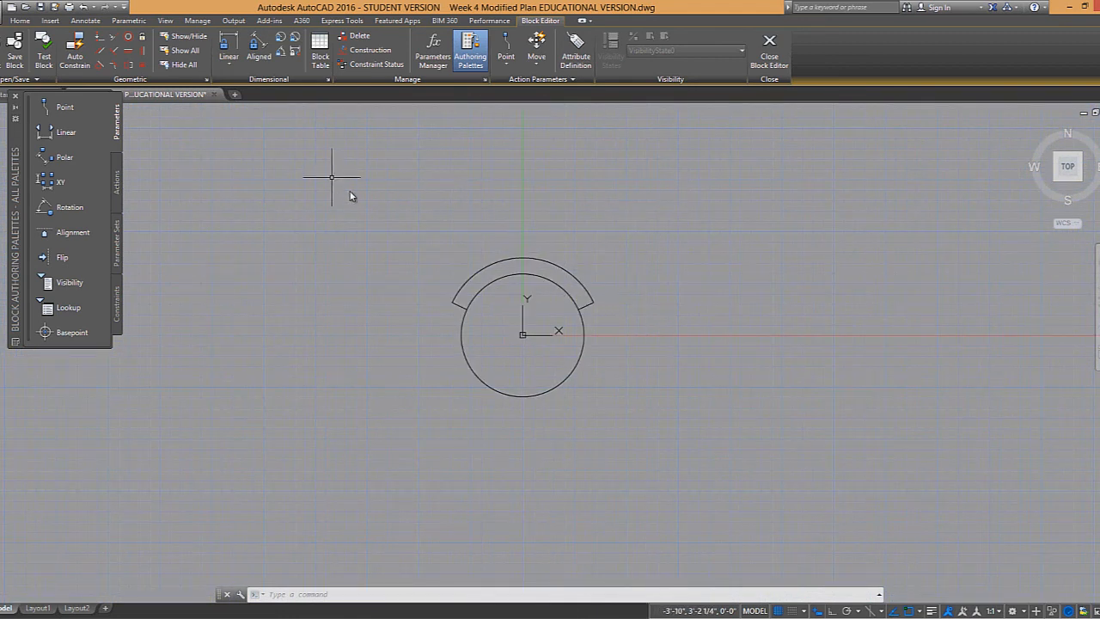
drag(17, 144, 41, 199)
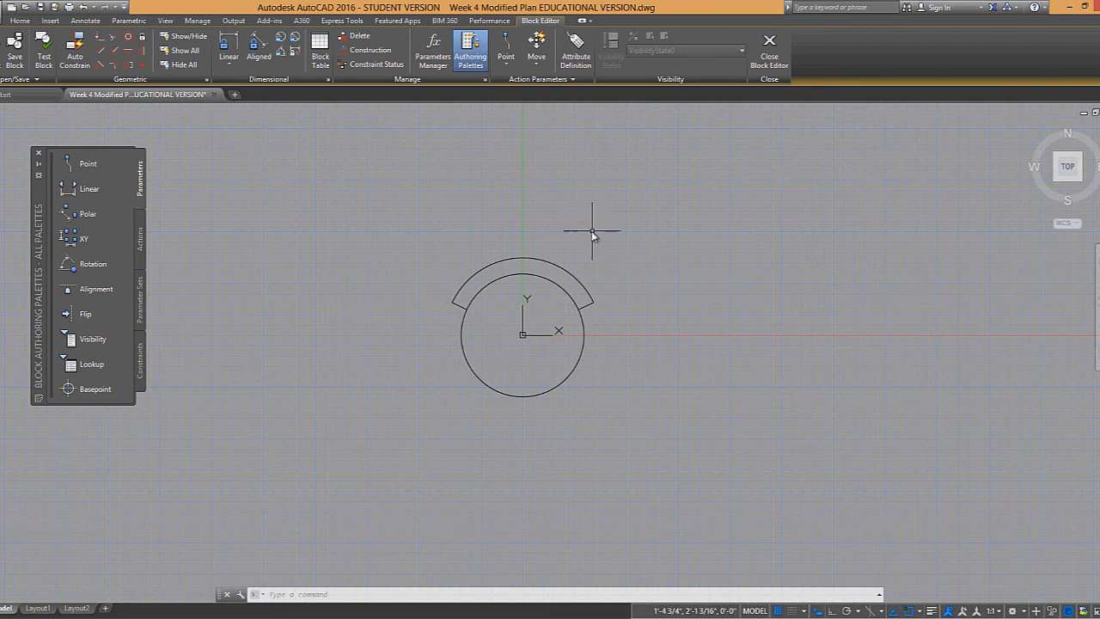
scroll(548, 287, up, 3)
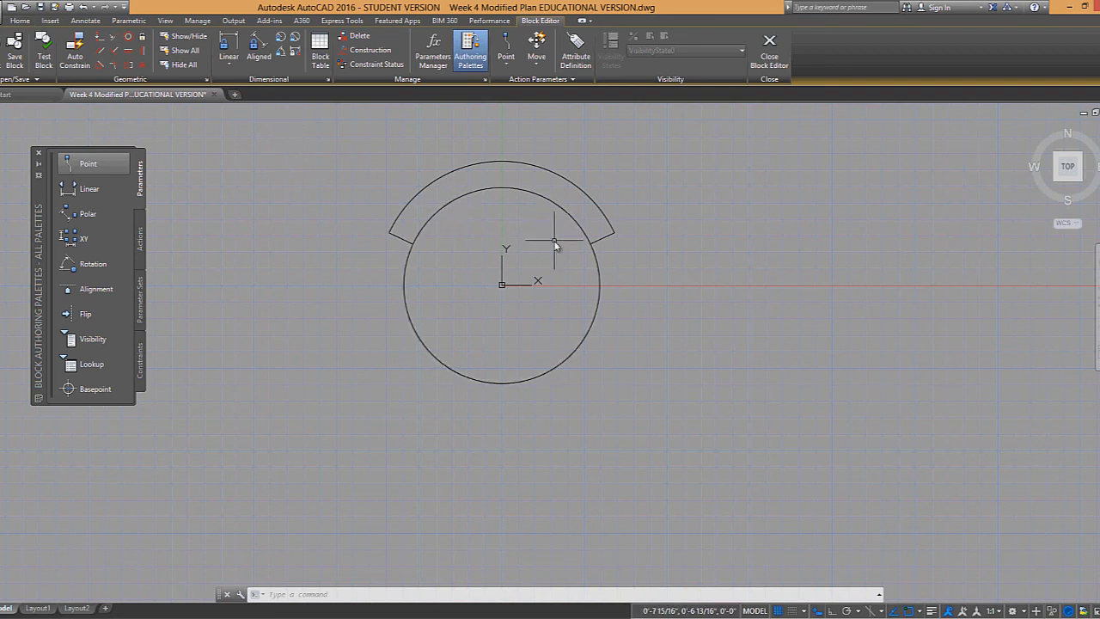
Draw three small circles of about 3/4 inch radius inside the chair seat: upper left, upper right and lower centre
click(18, 22)
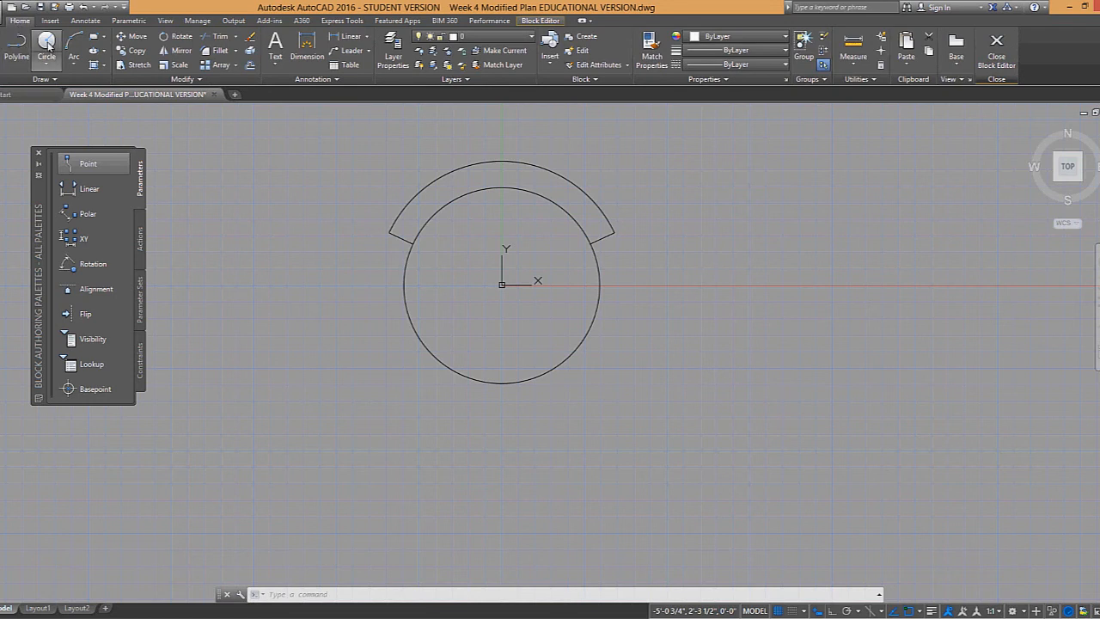
click(47, 44)
scroll(489, 258, up, 2)
click(467, 255)
click(475, 251)
key(Return)
click(598, 270)
click(606, 266)
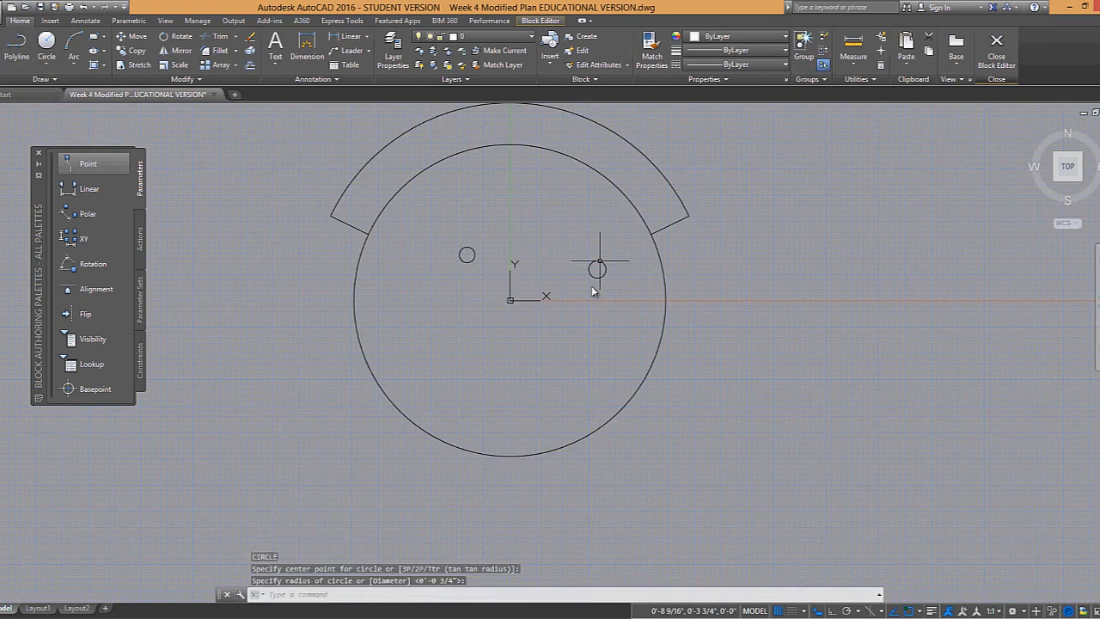
key(Return)
click(496, 372)
click(503, 369)
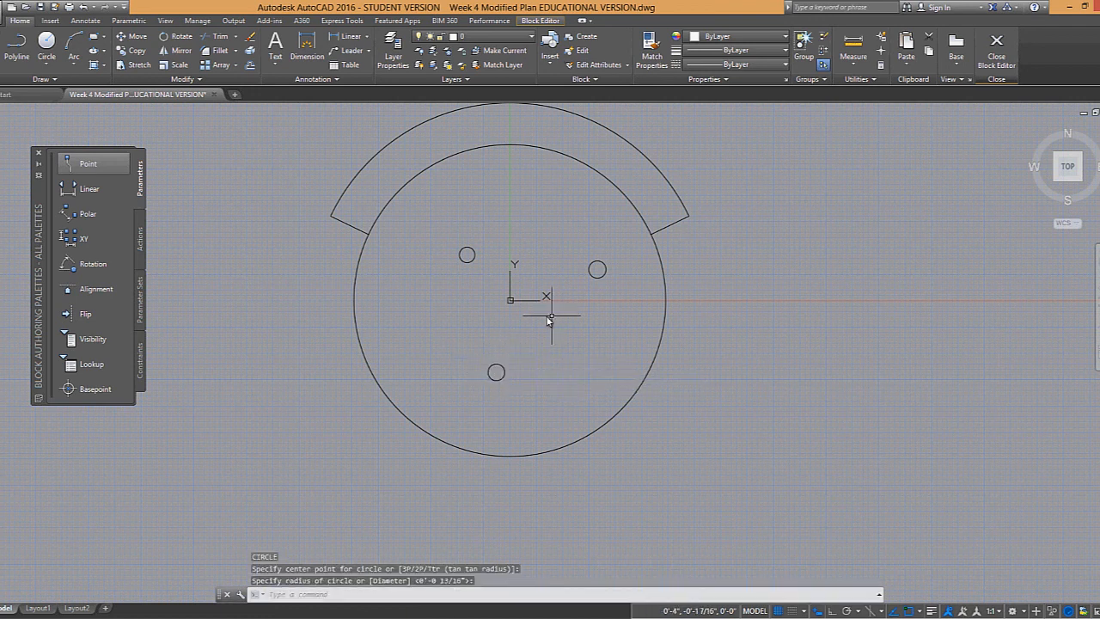
Draw two crossing diagonal lines through the seat's upper-left small circle, extending past it on all sides
scroll(453, 264, up, 5)
text(l)
key(Return)
click(435, 191)
click(565, 303)
key(Escape)
key(Return)
click(581, 173)
click(449, 300)
key(Escape)
Draw two crossing diagonal lines through the seat's upper-right small circle, extending past it on all sides
scroll(560, 310, down, 5)
middle_drag(600, 301, 331, 254)
key(Return)
click(441, 238)
click(499, 293)
key(Escape)
key(Return)
click(501, 227)
click(440, 289)
key(Escape)
Draw two crossing diagonal lines through the seat's lower small circle, extending past it on all sides
middle_drag(389, 333, 451, 261)
key(Return)
click(338, 318)
click(415, 383)
key(Escape)
key(Return)
click(410, 324)
click(345, 373)
key(Escape)
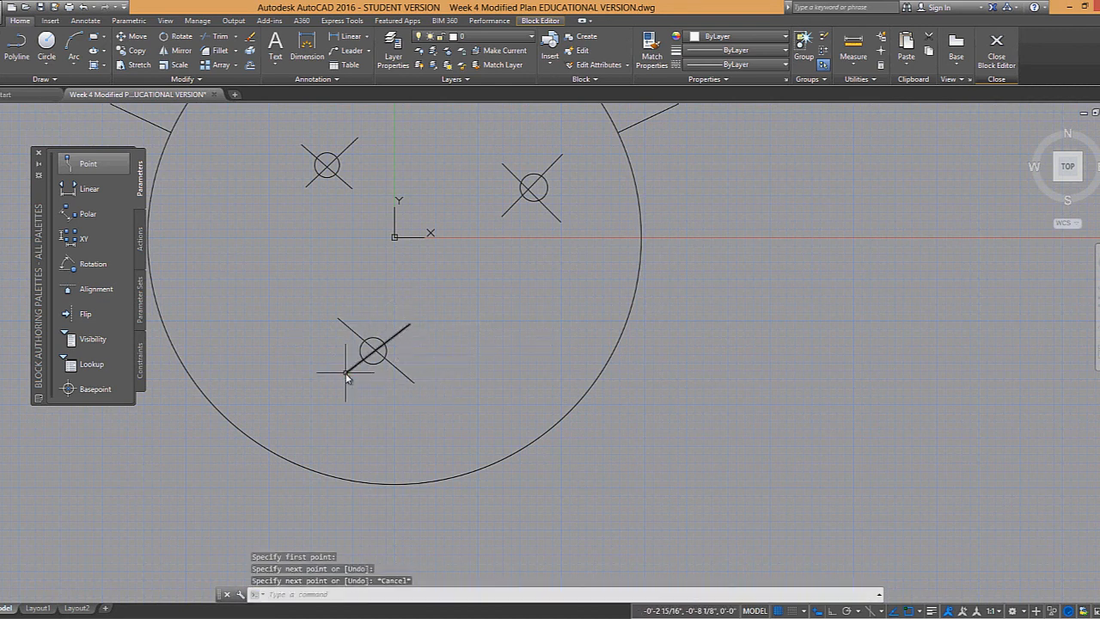
Trim away the parts of the crossing lines inside the seat's lower small circle, using the circle as cutting edge
text(tr)
key(Return)
scroll(359, 352, up, 6)
click(430, 288)
click(427, 312)
key(Return)
click(435, 318)
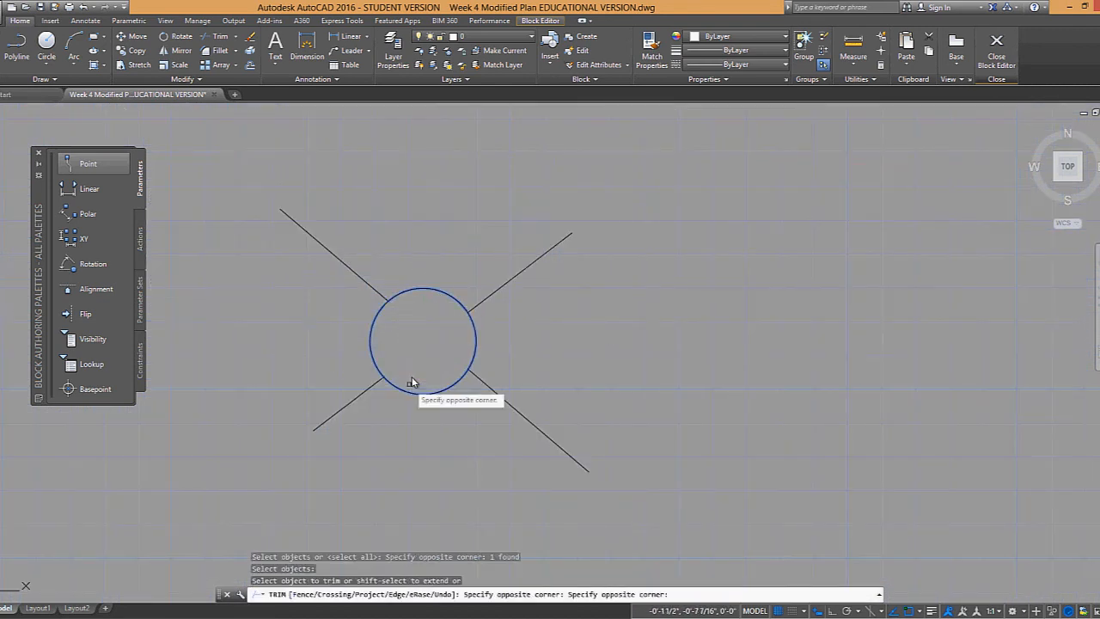
click(408, 386)
key(Escape)
Trim away the parts of the crossing lines inside the seat's upper-left small circle
scroll(407, 315, down, 5)
middle_drag(395, 266, 419, 468)
scroll(363, 240, up, 6)
key(Return)
click(352, 162)
click(322, 131)
key(Return)
click(362, 177)
click(357, 260)
key(Escape)
Trim away the parts of the crossing lines inside the seat's upper-right small circle
scroll(419, 262, down, 5)
scroll(910, 267, down, 3)
middle_drag(909, 268, 375, 257)
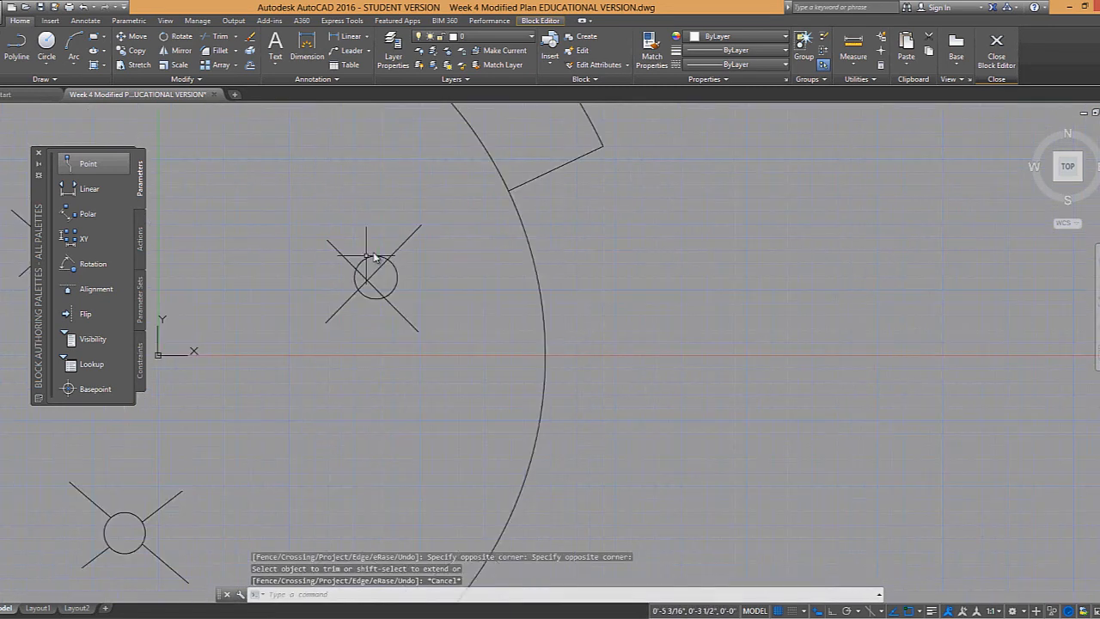
key(Return)
click(375, 258)
key(Return)
scroll(375, 294, up, 2)
click(376, 293)
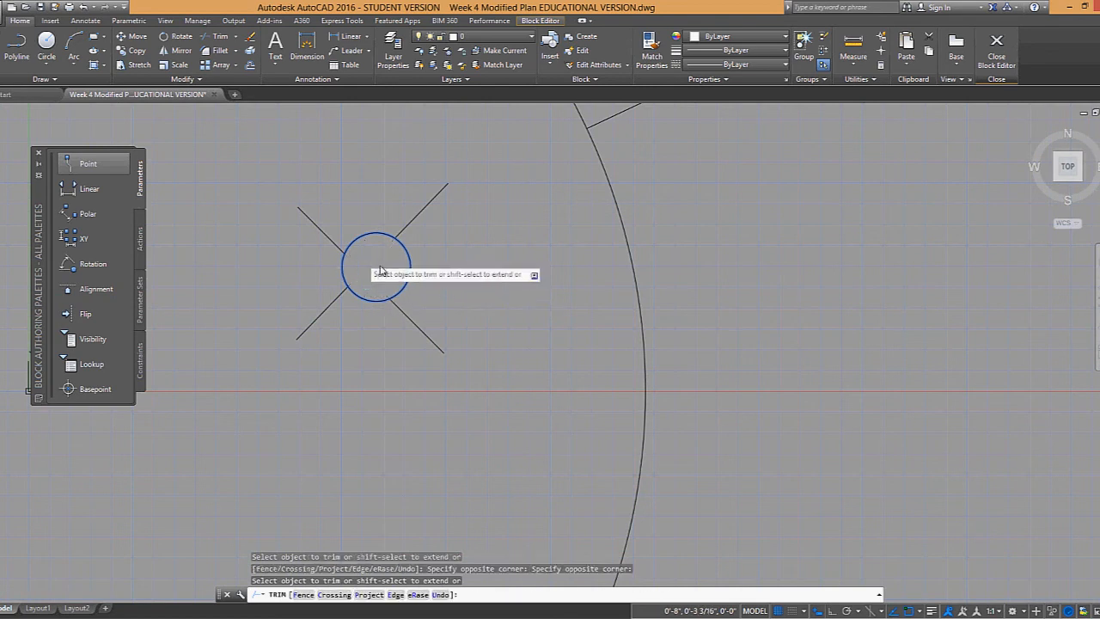
click(363, 262)
key(Escape)
scroll(399, 270, down, 2)
scroll(422, 268, down, 7)
scroll(381, 237, up, 4)
key(Escape)
key(Escape)
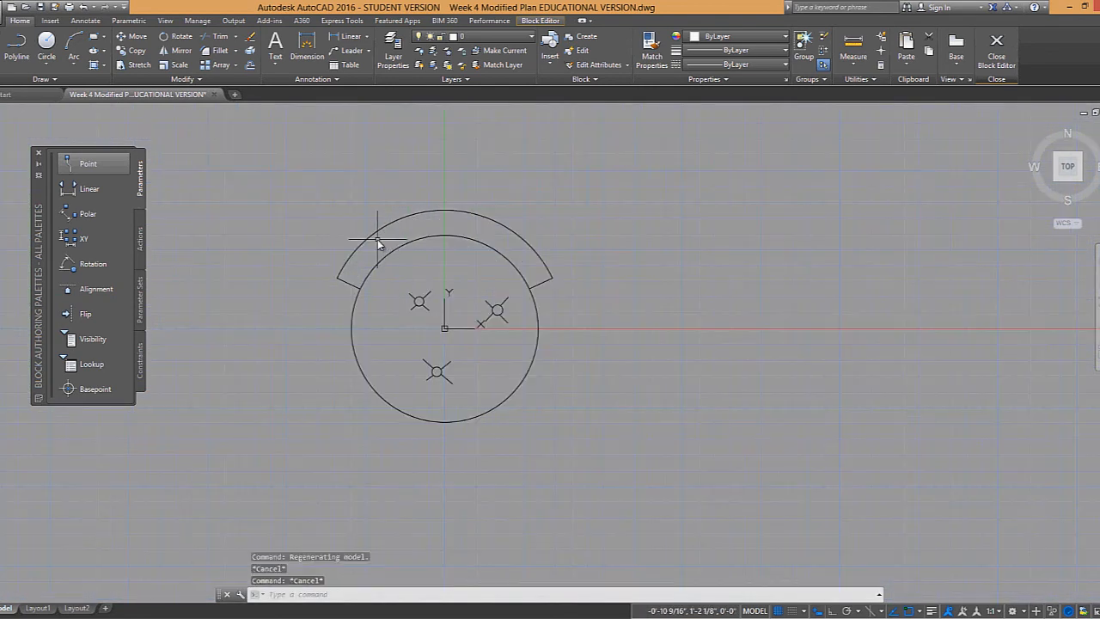
Offset the backrest's outer arc 1 inch inward, towards the seat
text(o)
key(Return)
text(1)
key(Return)
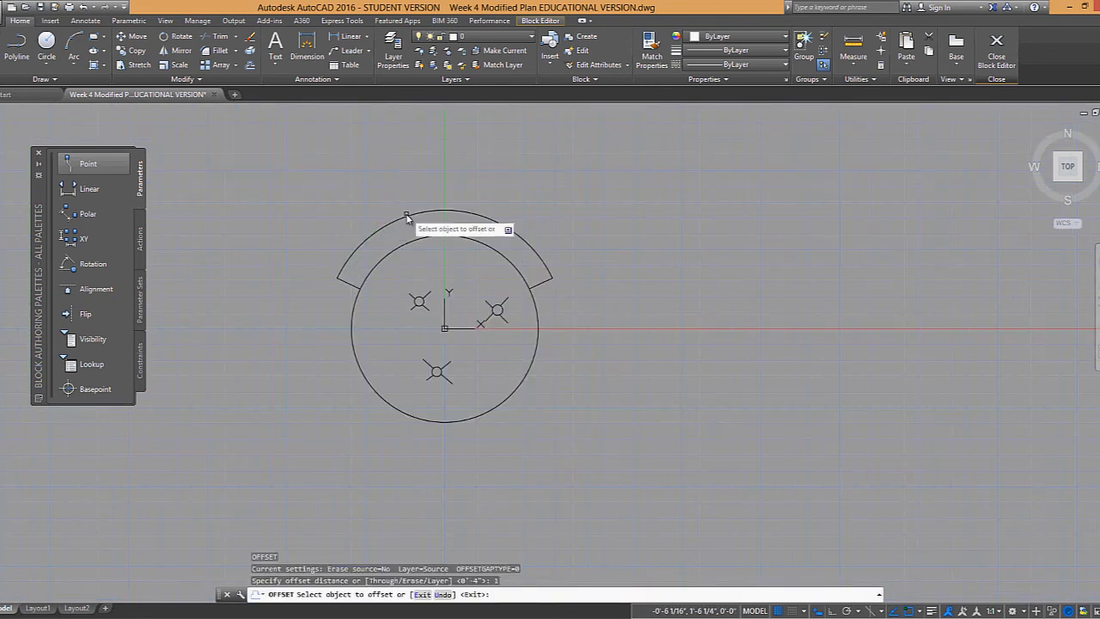
click(405, 216)
click(402, 245)
Offset both short end lines of the backrest 1 inch into the backrest
scroll(383, 279, up, 4)
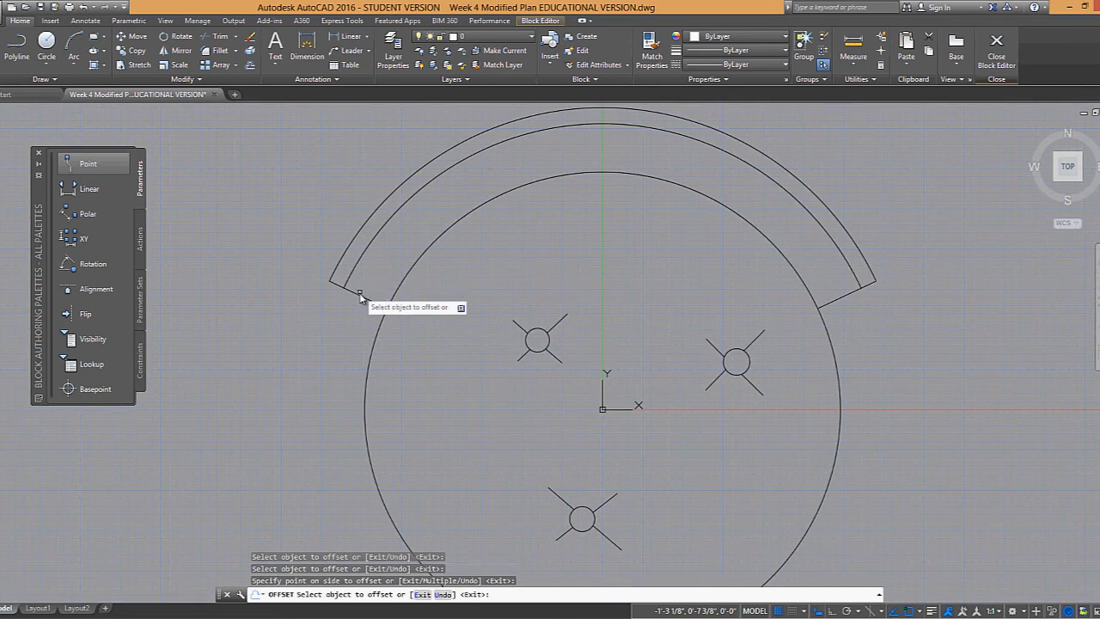
click(392, 274)
middle_drag(869, 336, 730, 327)
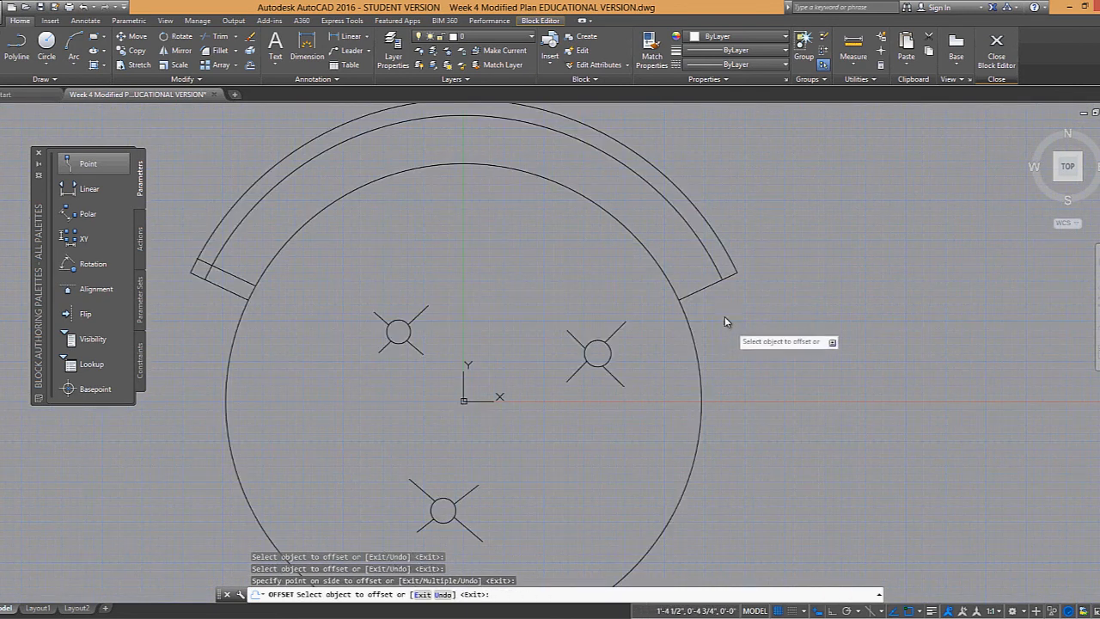
click(706, 288)
click(697, 289)
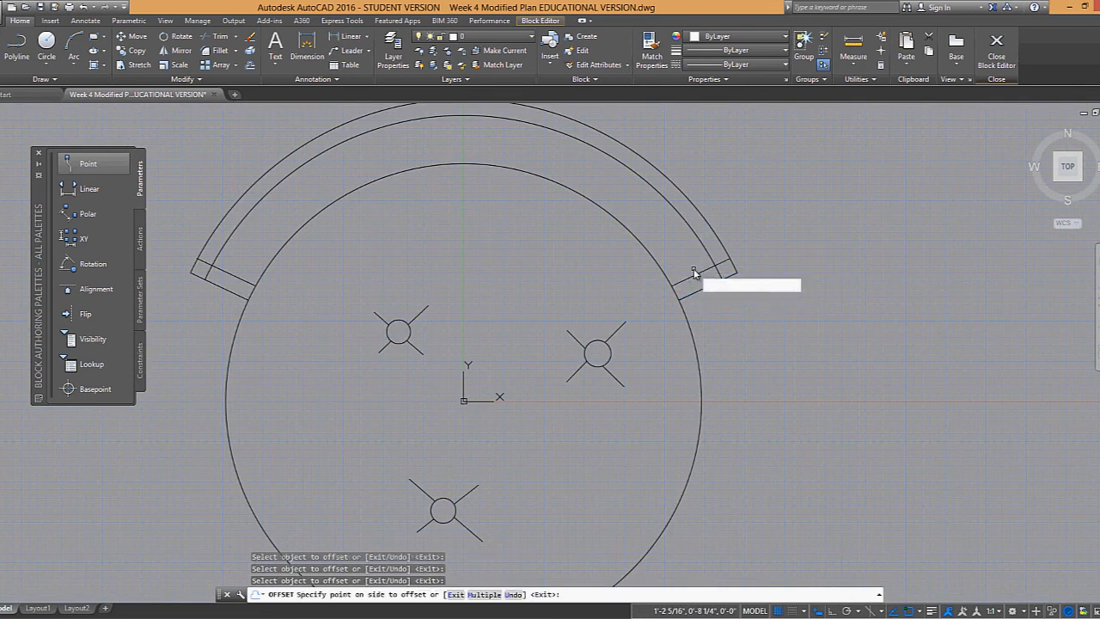
click(692, 271)
key(Escape)
key(Escape)
key(Escape)
Trim the offset end lines where they cross the backrest's inner arc, at both ends of the backrest
text(trim)
key(Return)
click(768, 308)
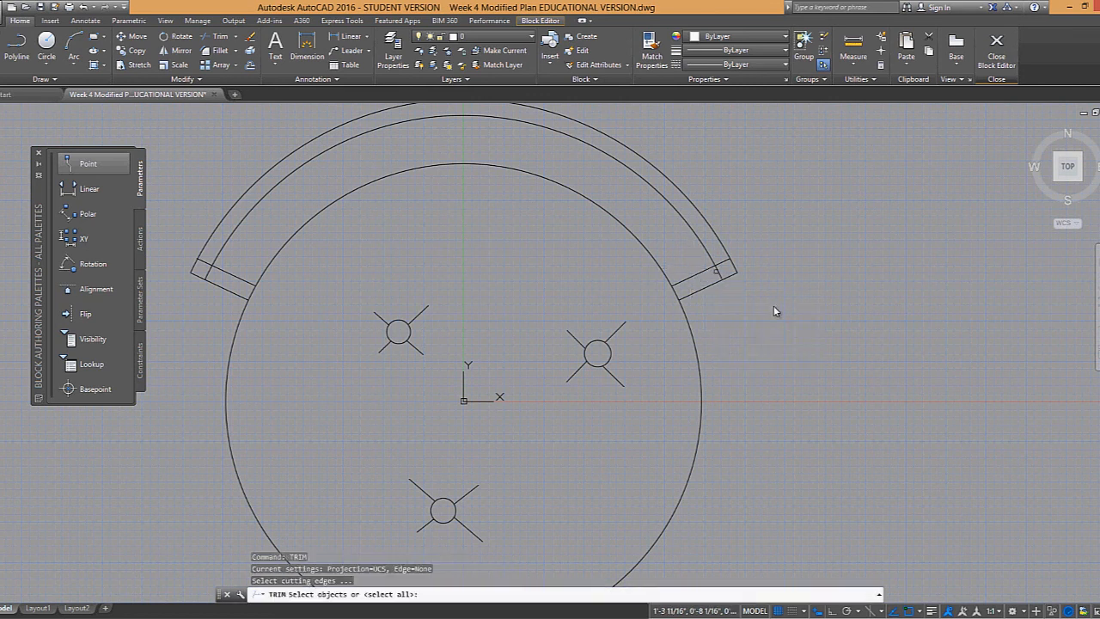
click(702, 233)
key(Return)
key(Return)
key(Return)
click(298, 321)
click(199, 251)
key(Return)
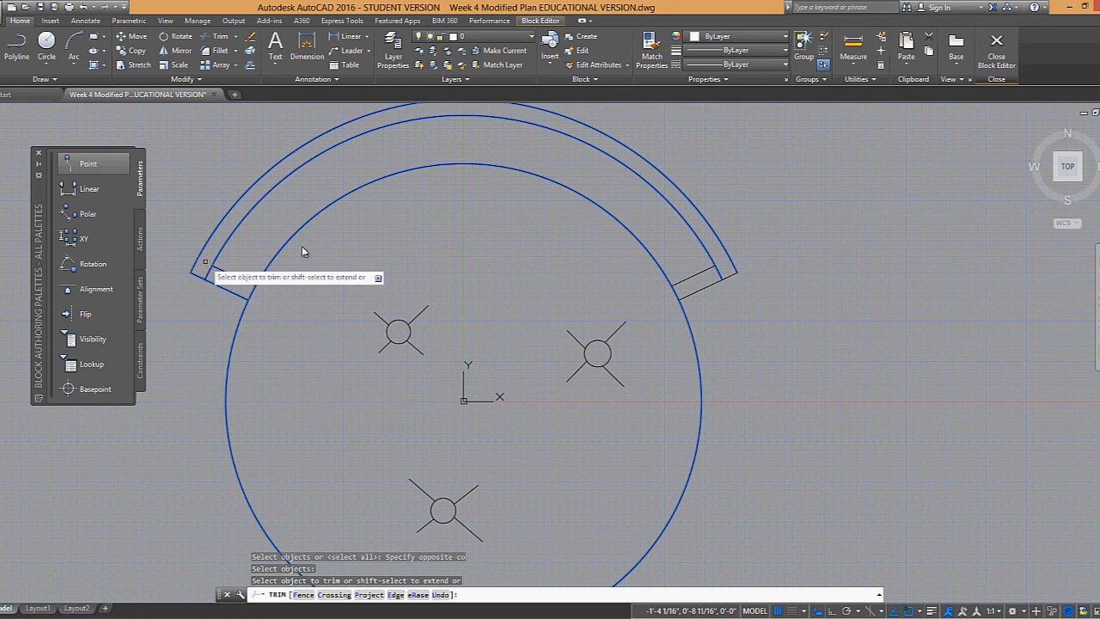
key(Escape)
Erase the small leftover line pieces between the two arcs at both ends of the backrest
scroll(318, 249, down, 6)
scroll(293, 246, up, 10)
click(322, 228)
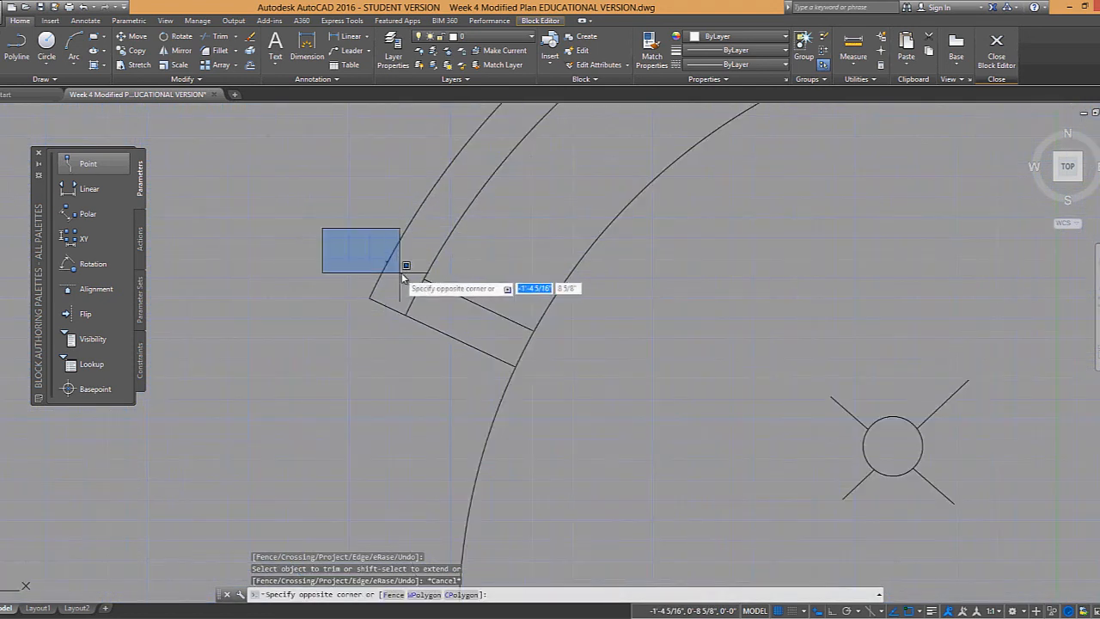
click(400, 272)
text(e)
key(Return)
scroll(508, 273, down, 2)
middle_drag(501, 273, 230, 281)
middle_drag(858, 273, 567, 300)
scroll(698, 289, up, 10)
click(698, 313)
click(812, 392)
scroll(703, 284, down, 8)
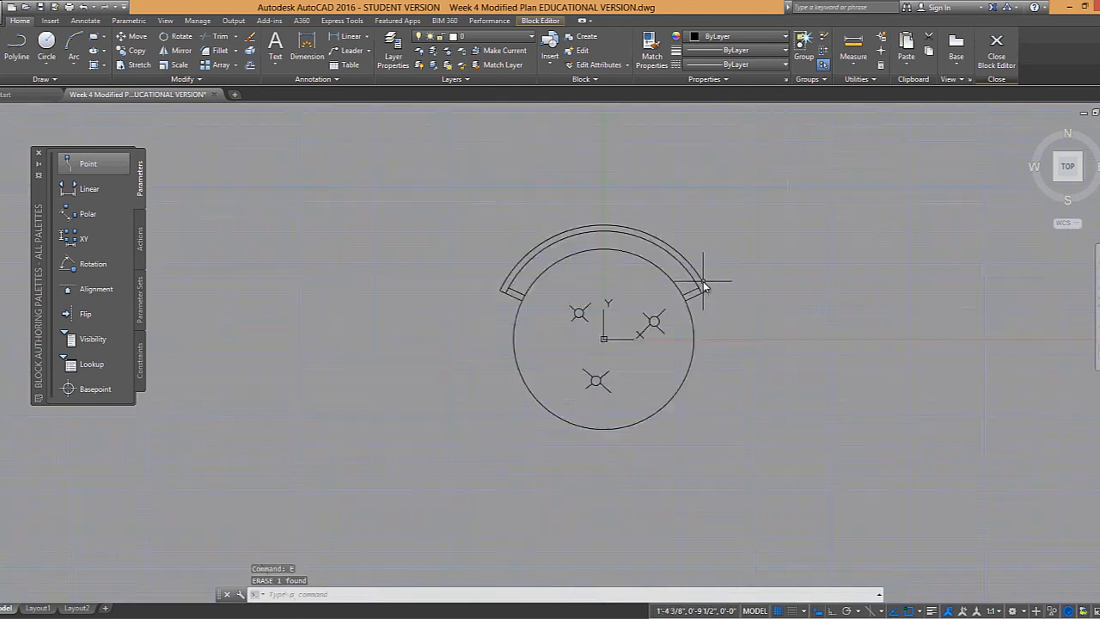
Close the Block Editor with the changes saved to "round chair", and compare the exploded chair with the block chairs
middle_drag(614, 290, 518, 238)
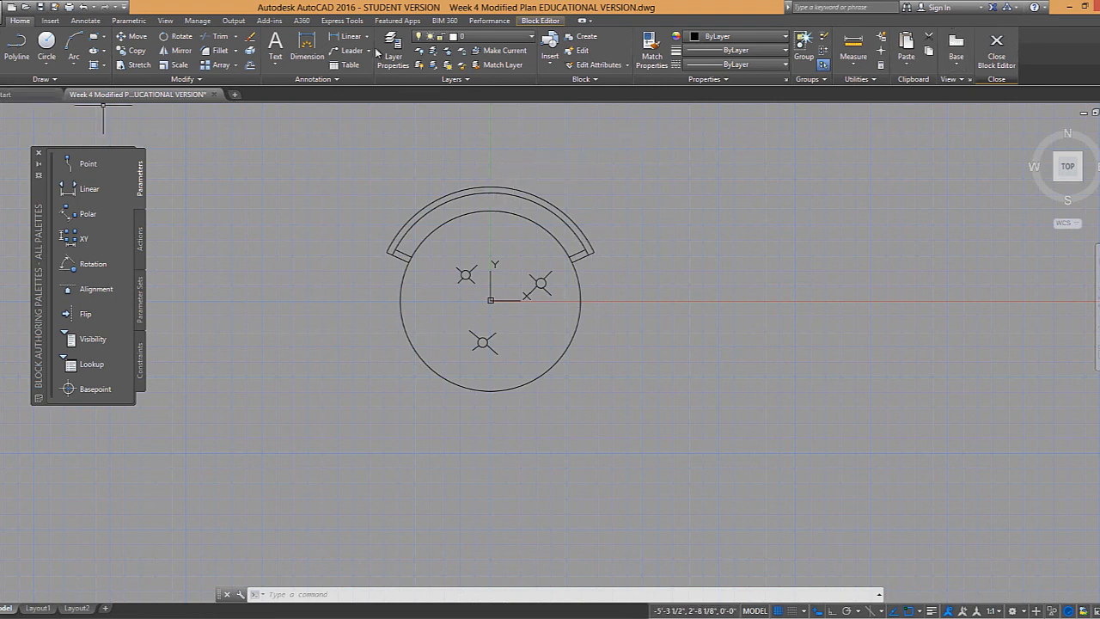
click(999, 51)
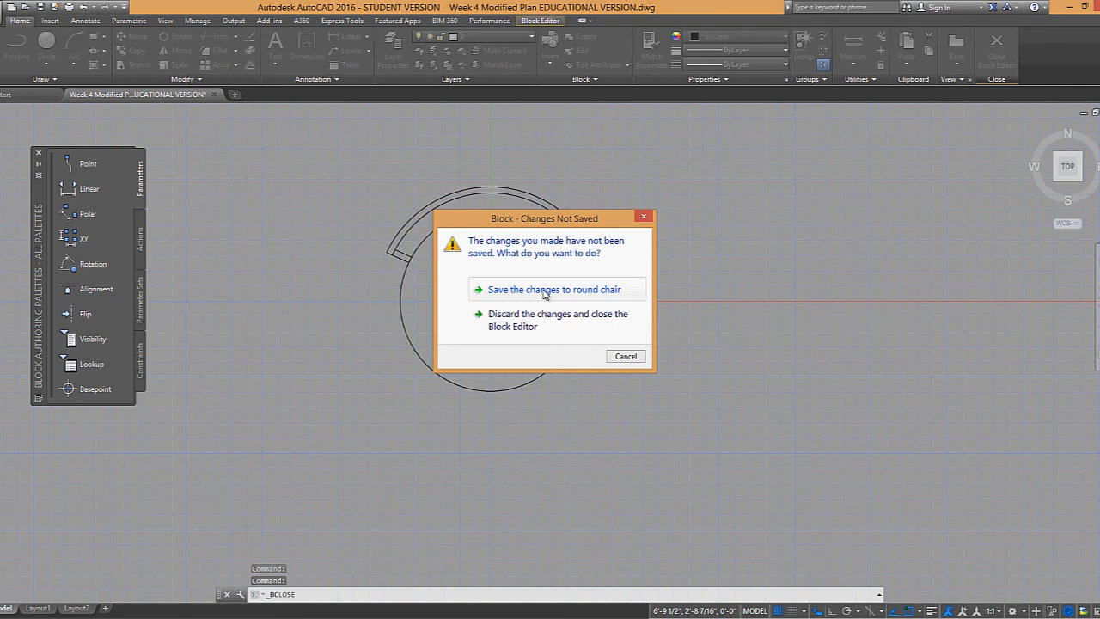
click(545, 290)
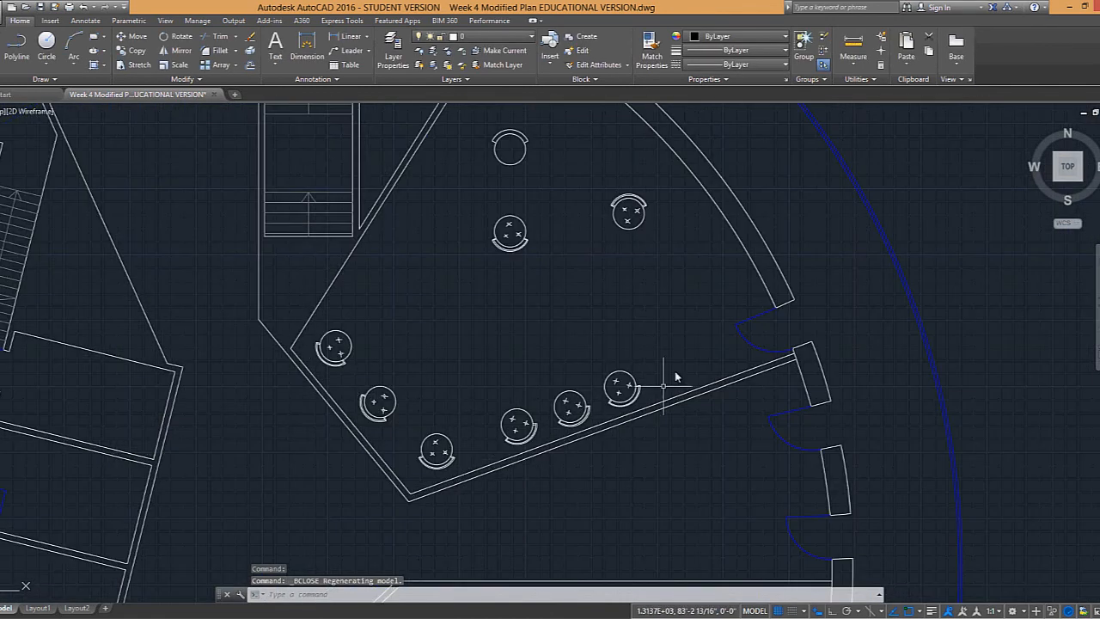
scroll(526, 138, up, 4)
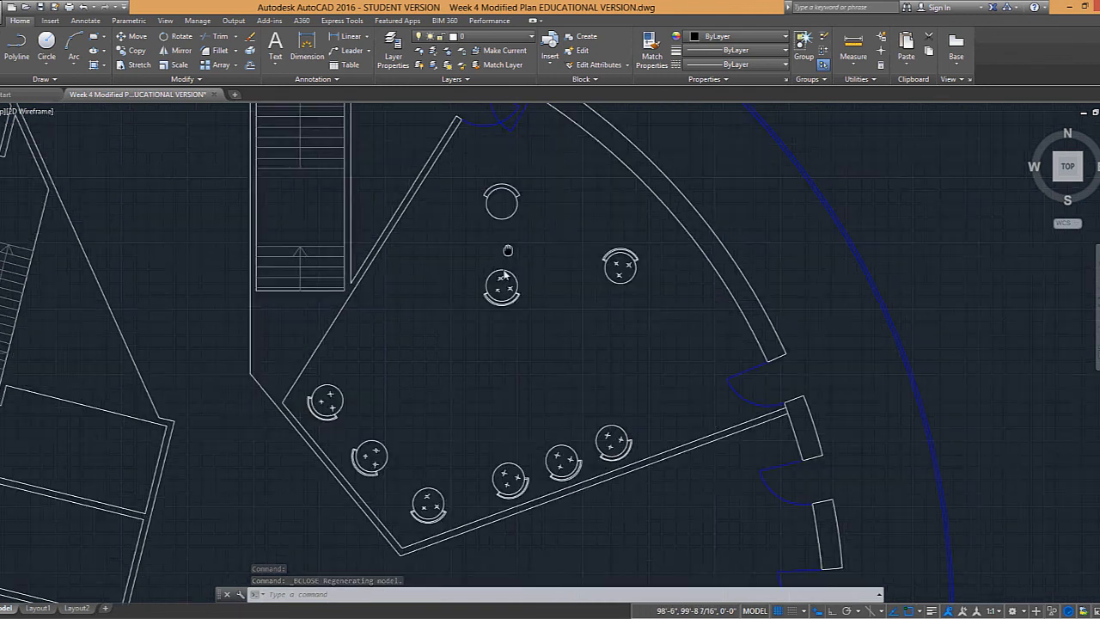
click(464, 145)
click(505, 168)
key(Escape)
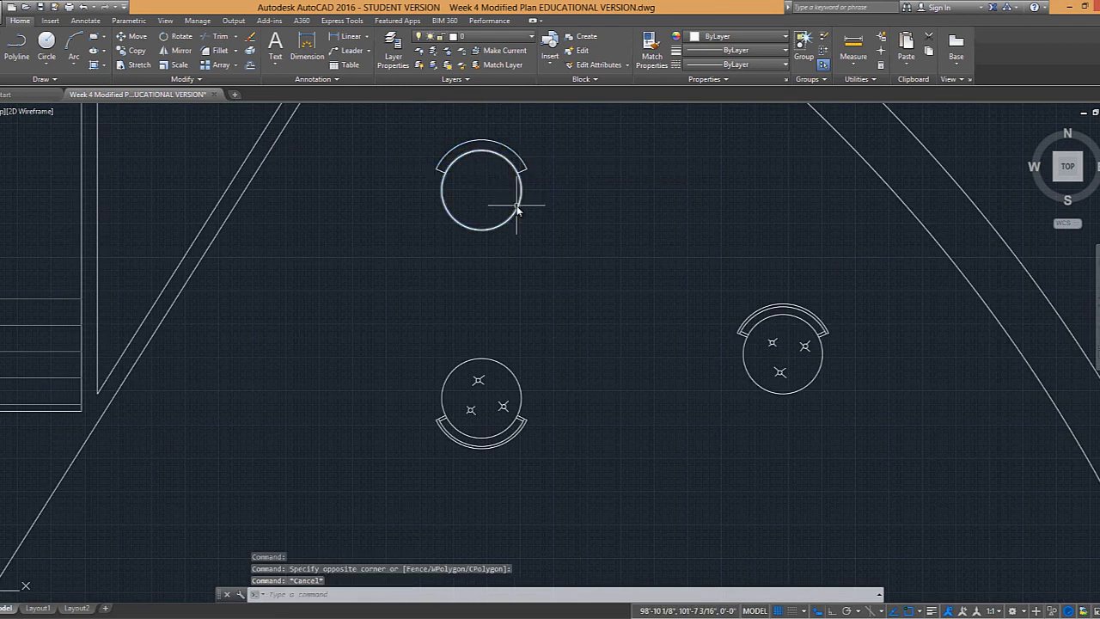
scroll(516, 209, down, 2)
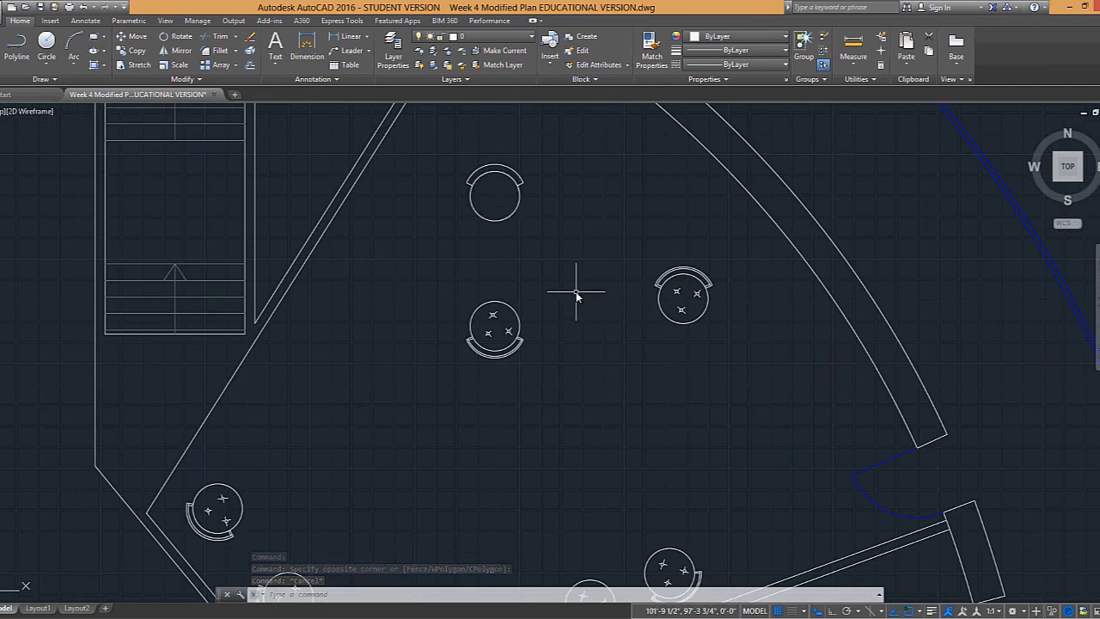
scroll(560, 270, down, 2)
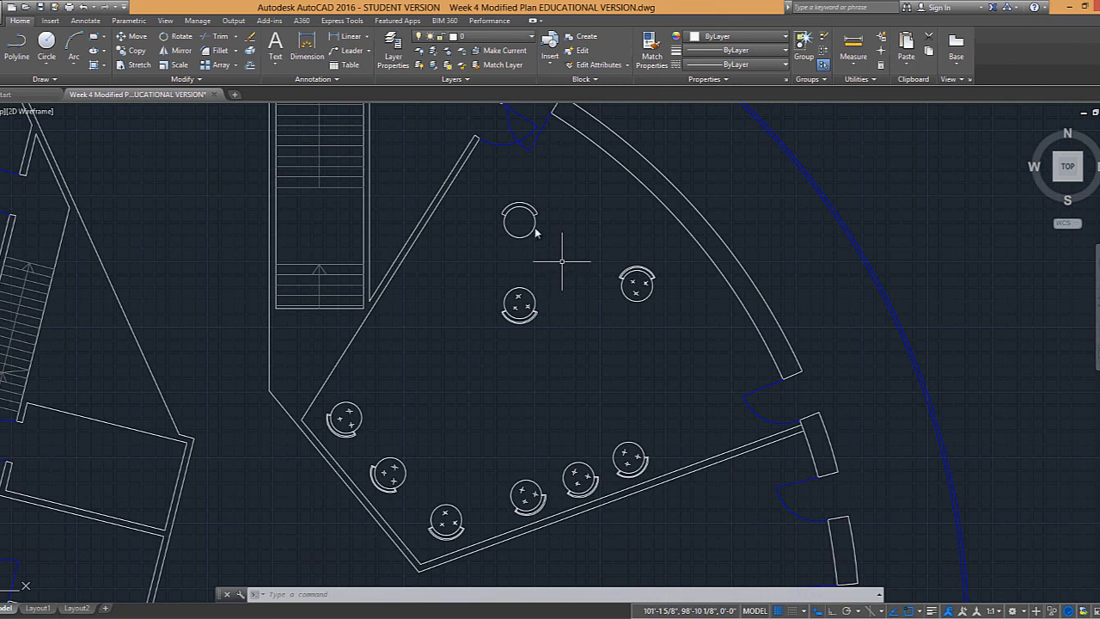
Erase the exploded chair at the top of the room
click(483, 196)
click(554, 256)
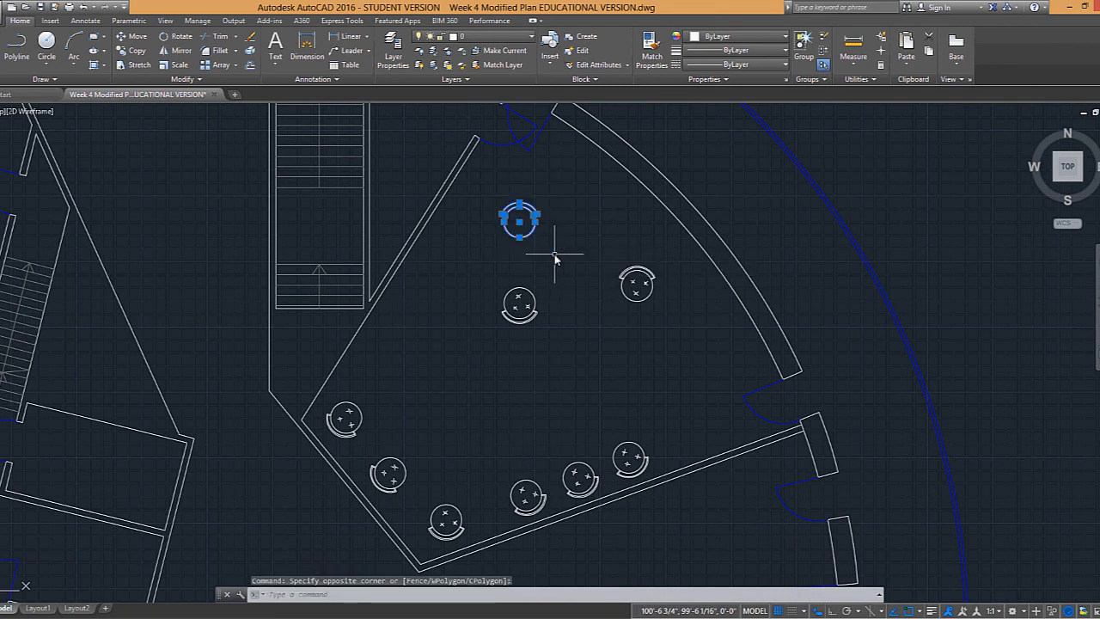
text(e)
key(Return)
click(552, 331)
click(517, 295)
click(651, 314)
click(629, 281)
click(644, 423)
click(605, 464)
click(590, 449)
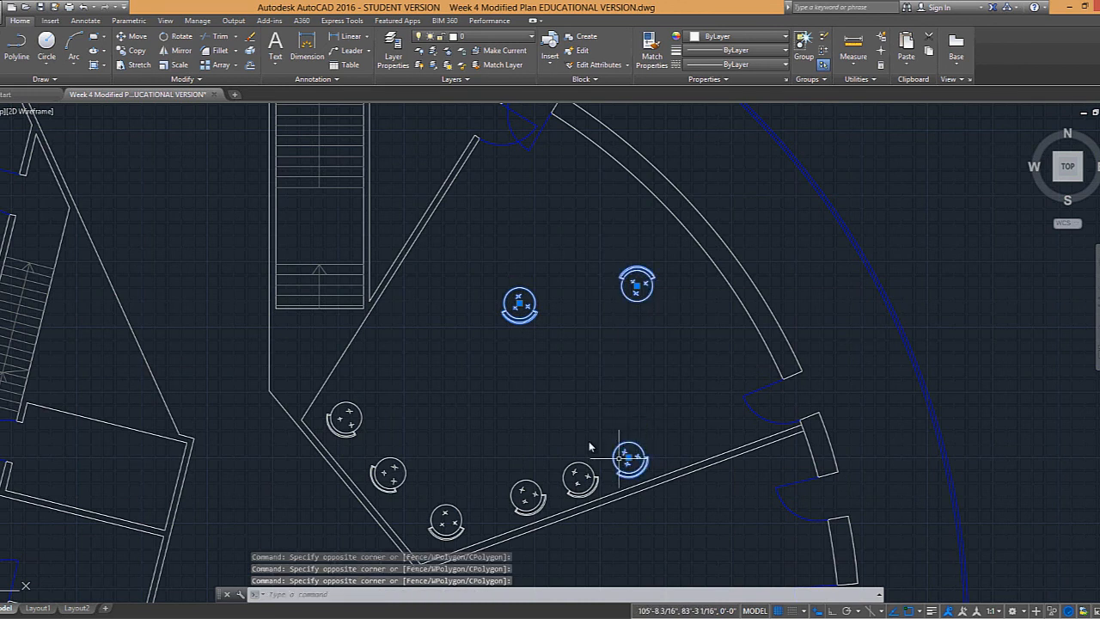
click(542, 471)
key(Escape)
key(Escape)
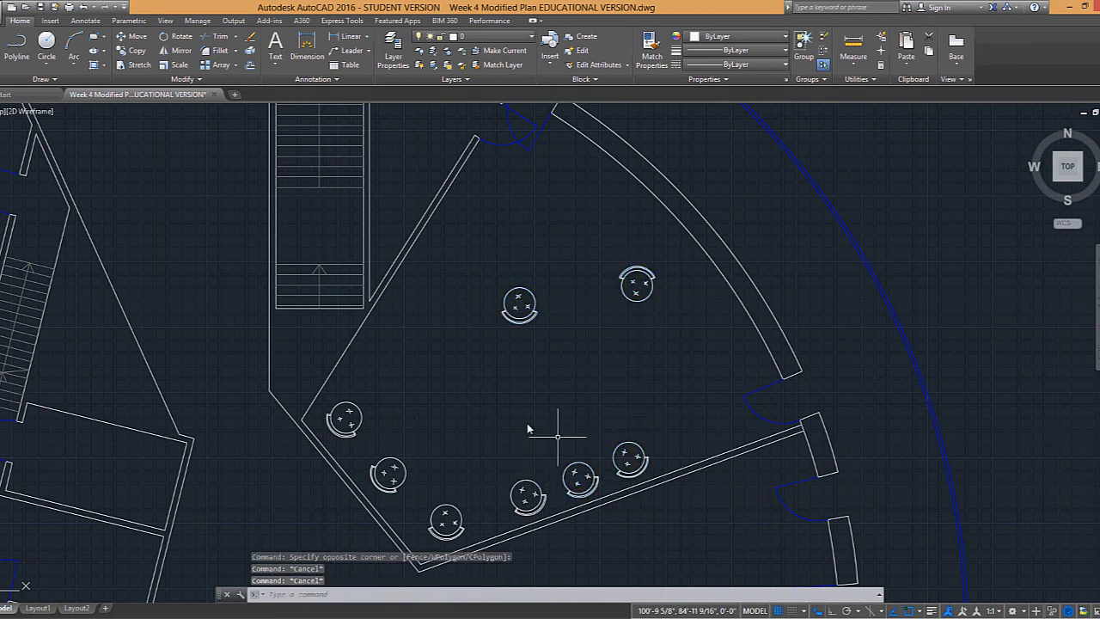
Move the upper-middle chair, the one with its backrest facing down, to the a-plan-furn layer
click(525, 294)
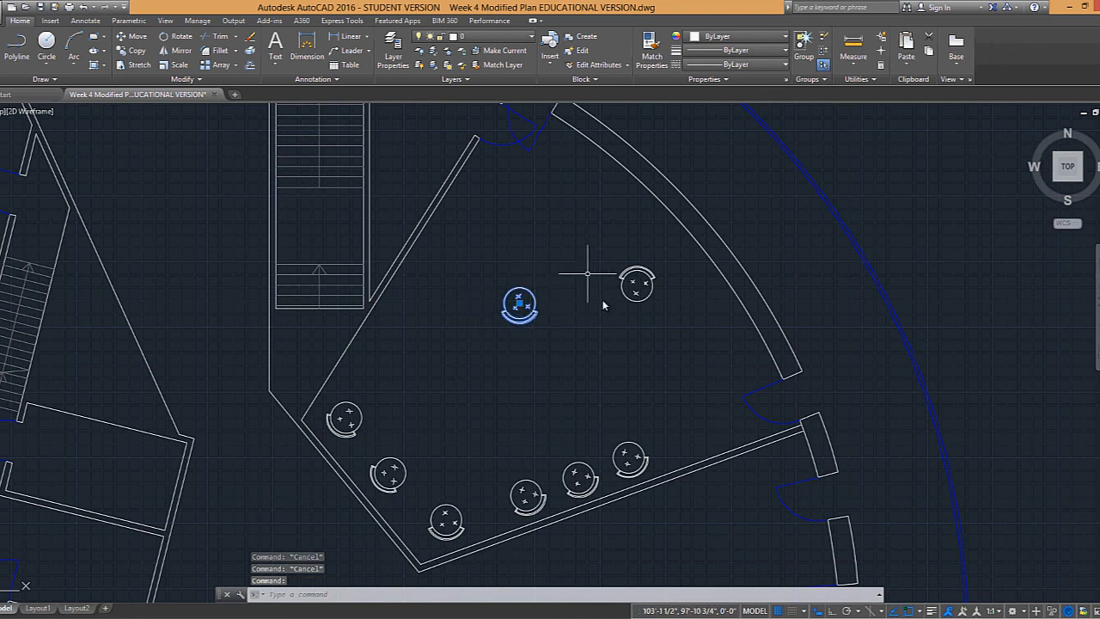
click(532, 37)
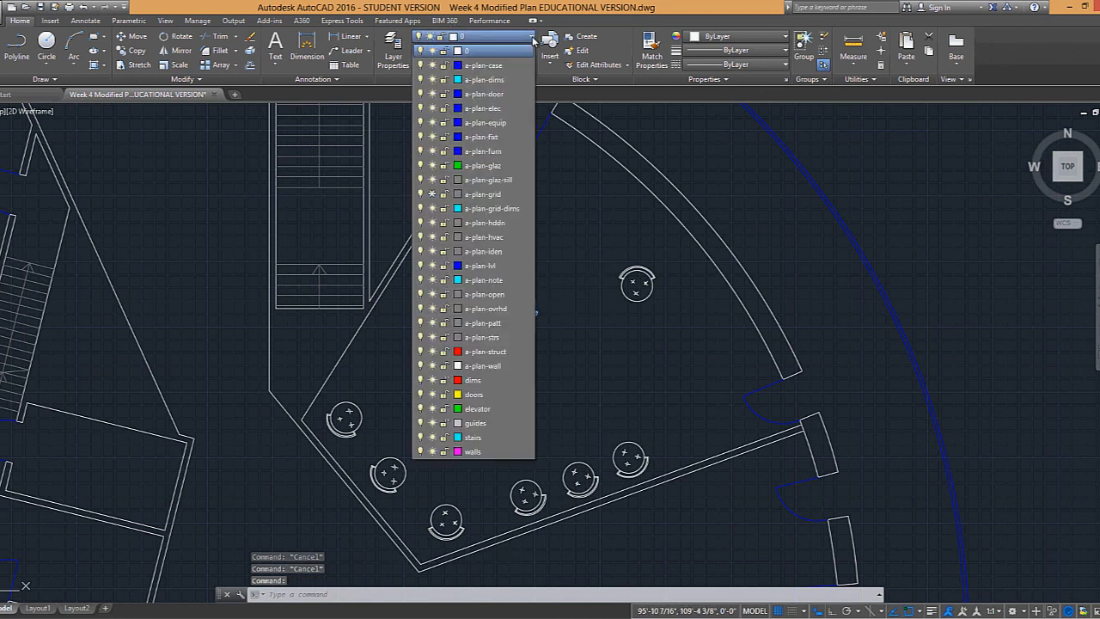
click(486, 152)
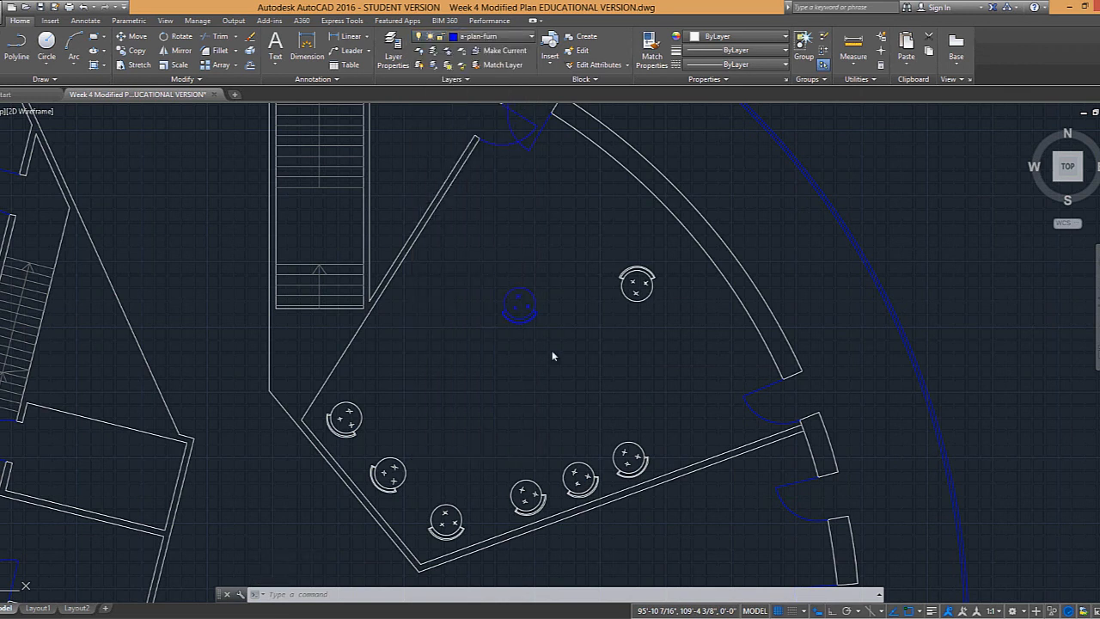
key(Escape)
Match the a-plan-furn chair's properties onto the chair near the curved wall and the rightmost chair by the lower-right wall
scroll(531, 328, up, 4)
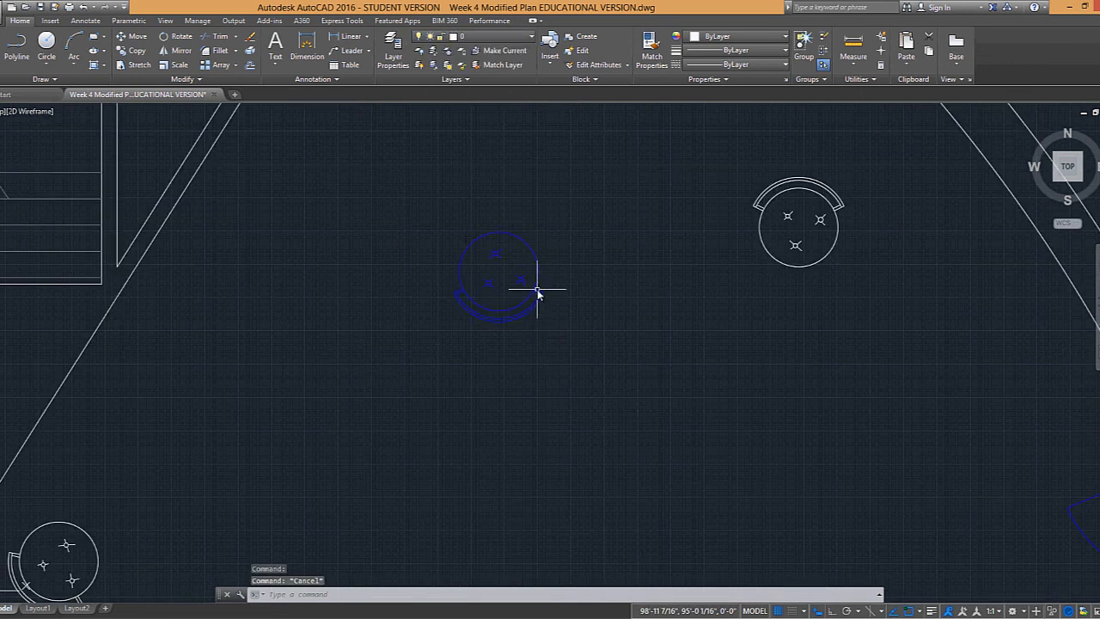
text(ma)
key(Return)
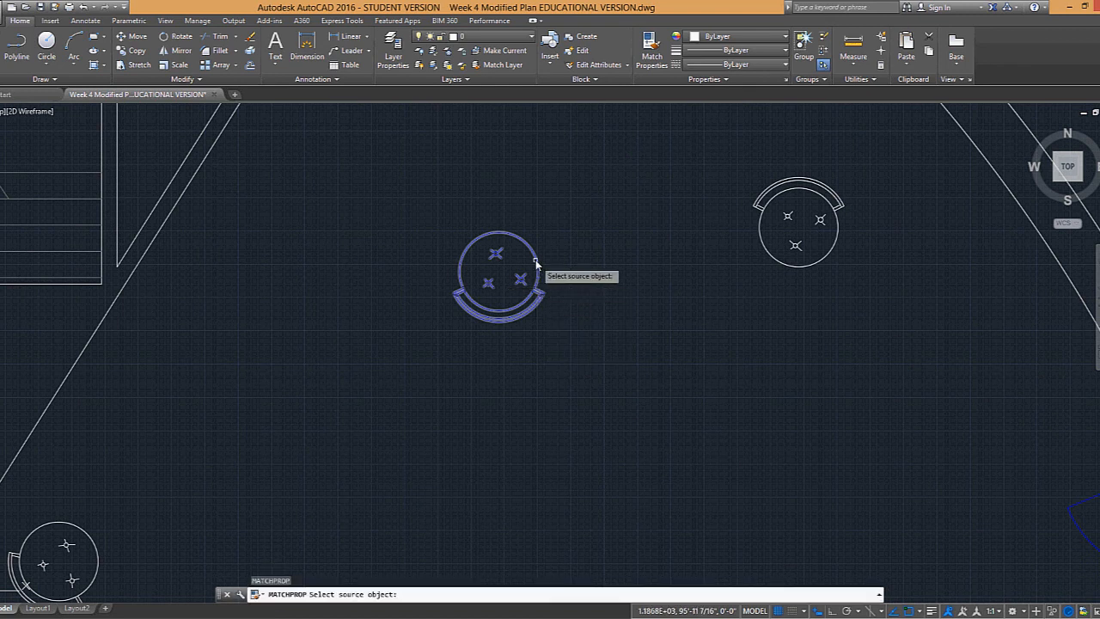
click(537, 262)
scroll(548, 254, down, 4)
click(675, 260)
click(634, 233)
click(644, 368)
click(624, 428)
Match the same properties onto the remaining chairs along the lower-right and lower-left angled walls
click(605, 409)
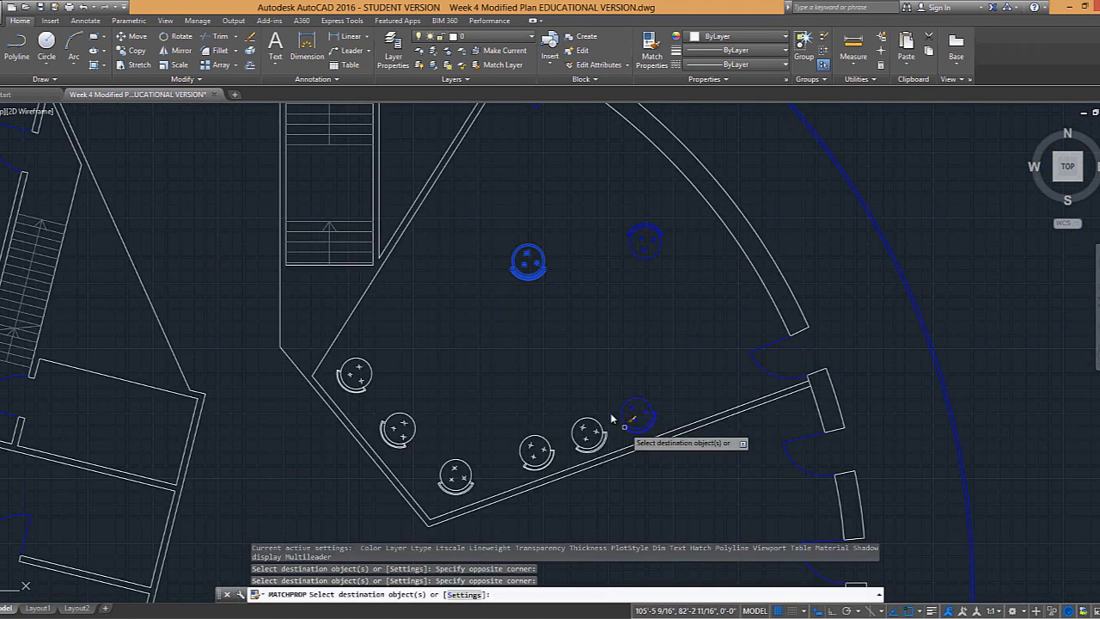
click(578, 439)
click(546, 421)
click(534, 451)
click(473, 456)
click(446, 482)
click(430, 442)
click(389, 370)
click(394, 384)
click(344, 374)
key(Escape)
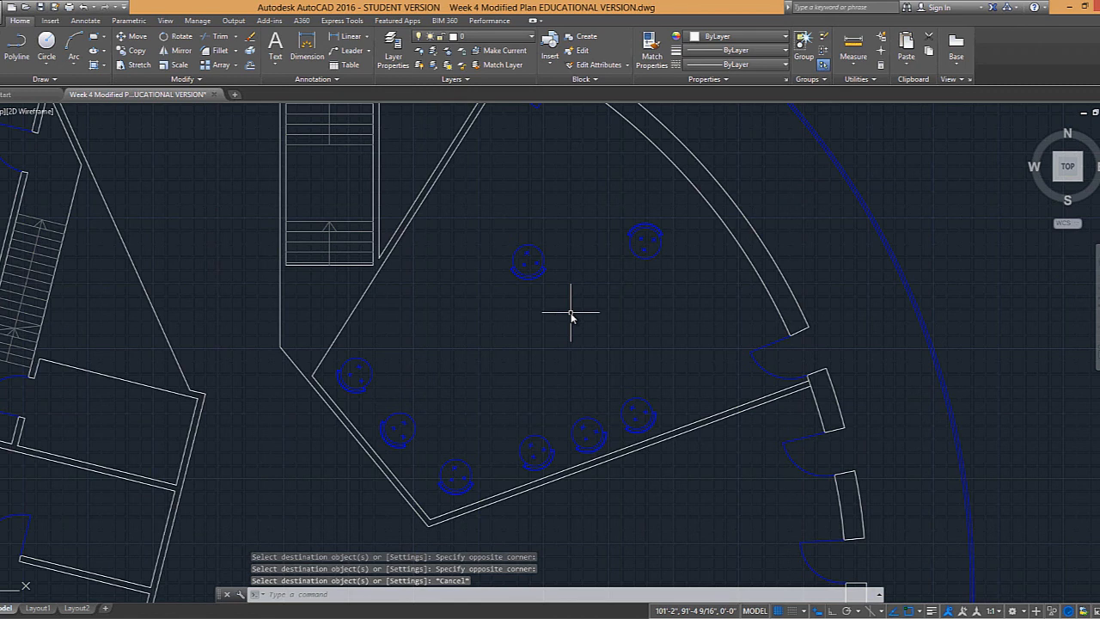
Make a-plan-struct the current layer, with no chair left selected
click(531, 257)
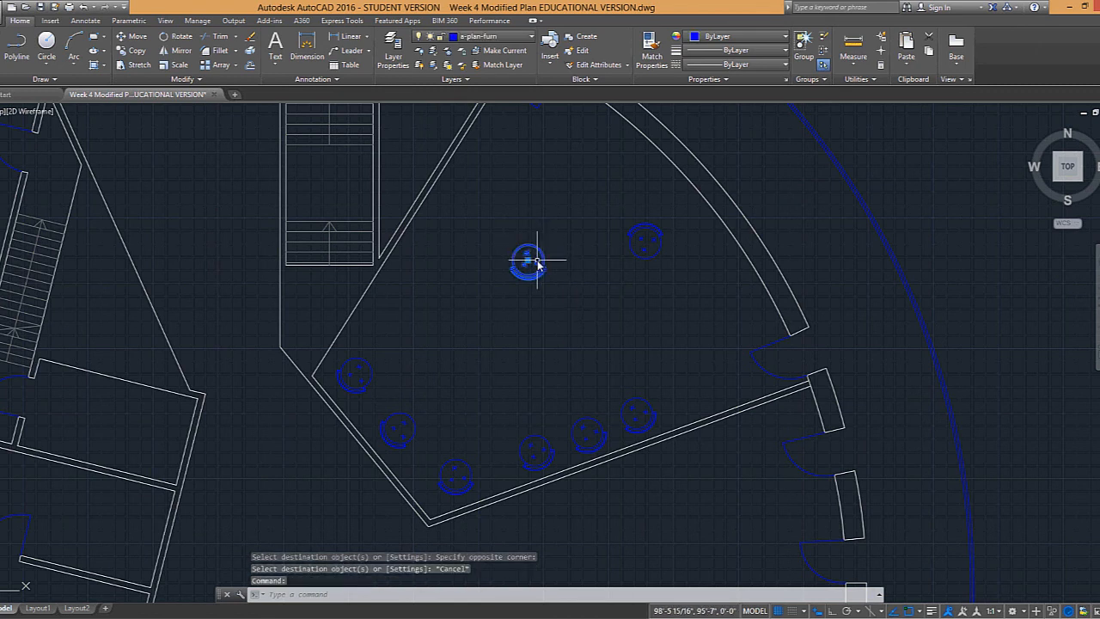
key(Escape)
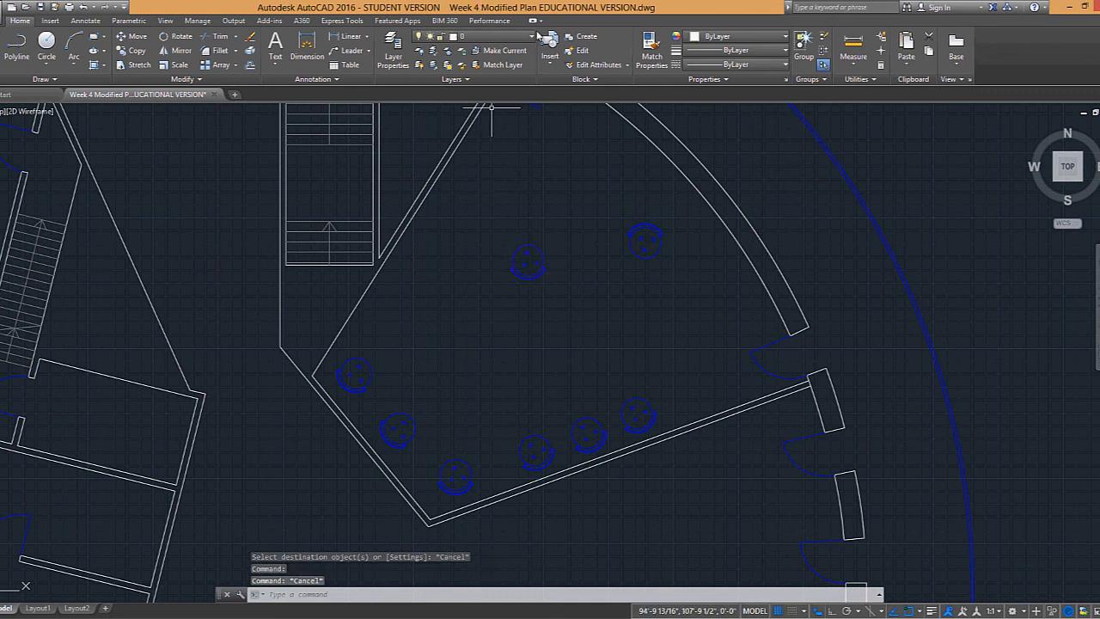
click(532, 37)
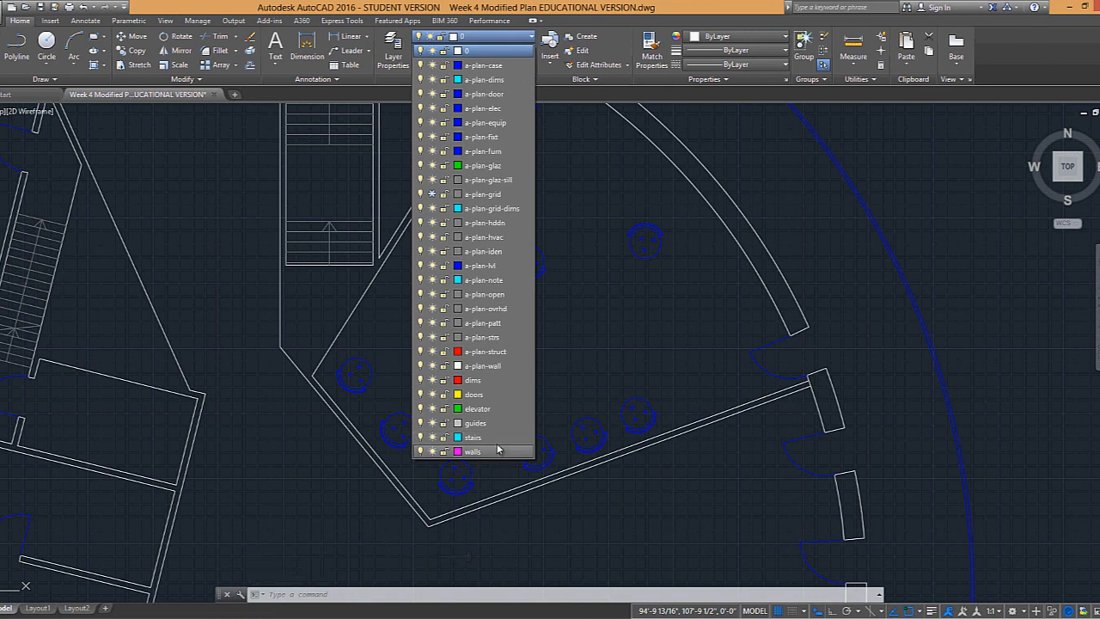
click(484, 352)
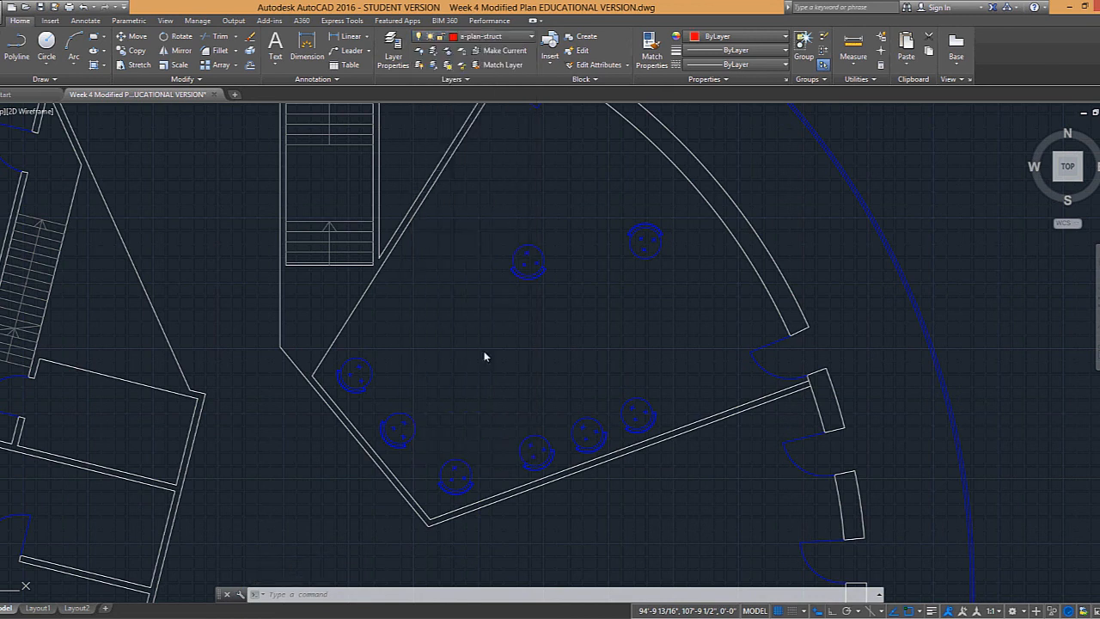
scroll(430, 310, up, 5)
scroll(426, 310, down, 3)
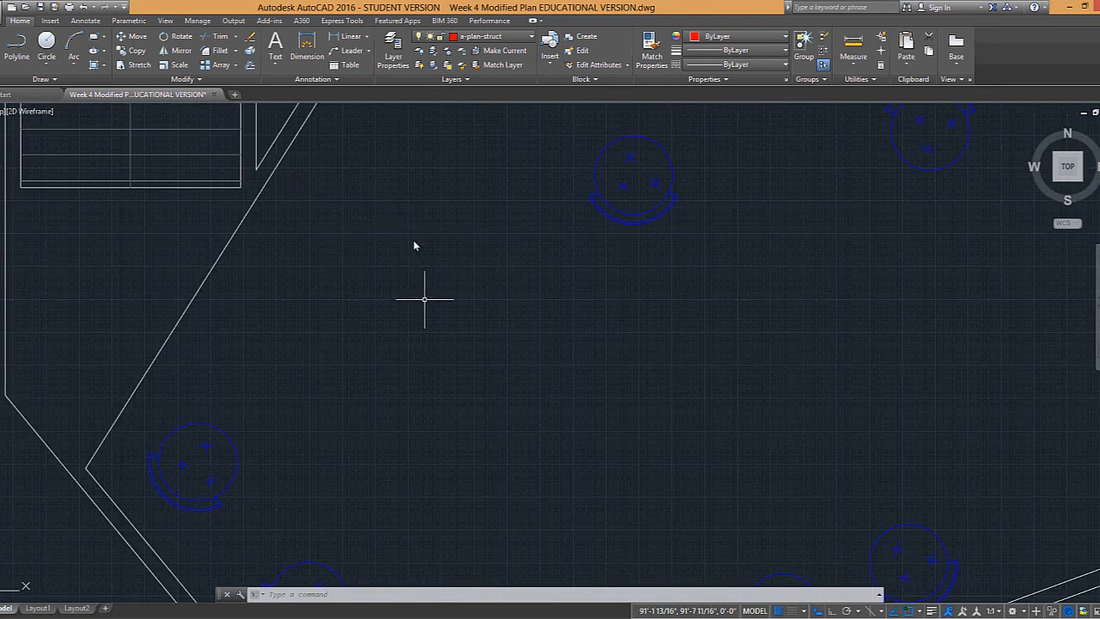
key(Escape)
key(Escape)
click(361, 239)
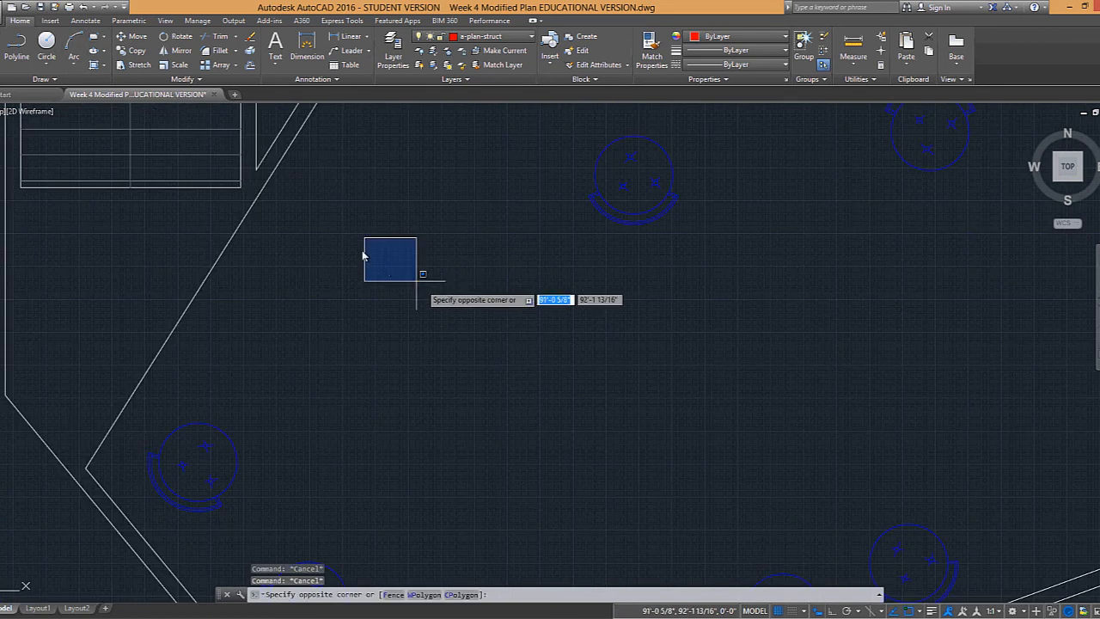
key(Escape)
click(377, 272)
key(Escape)
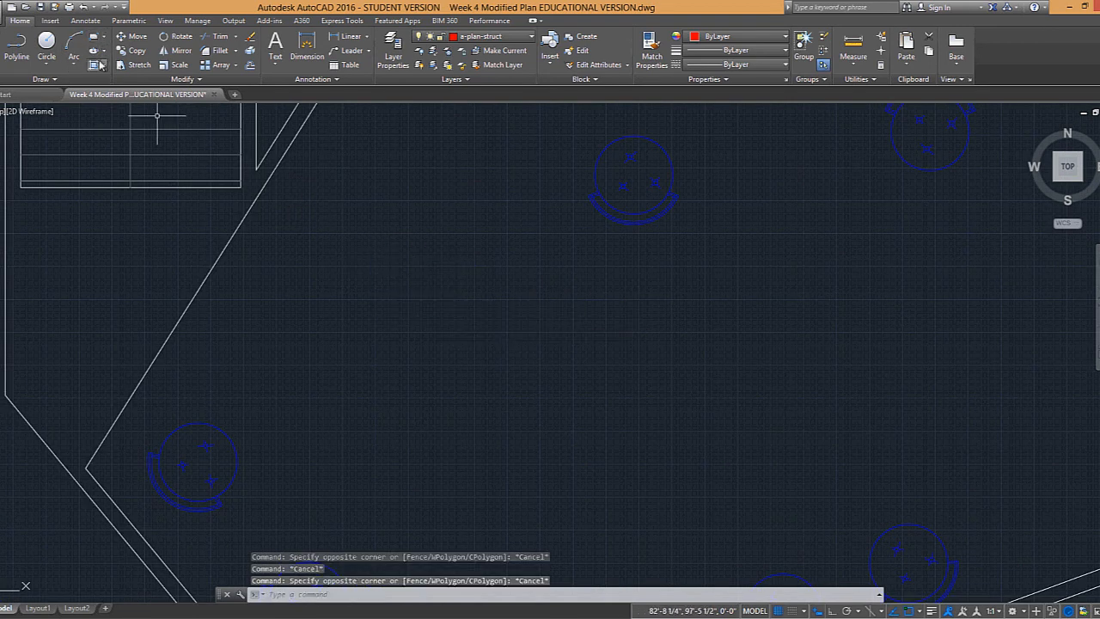
Draw a bench seat rectangle between the left angled wall and the nearest chair, plus a thin backrest rectangle along its upper edge
click(93, 37)
click(346, 214)
click(487, 311)
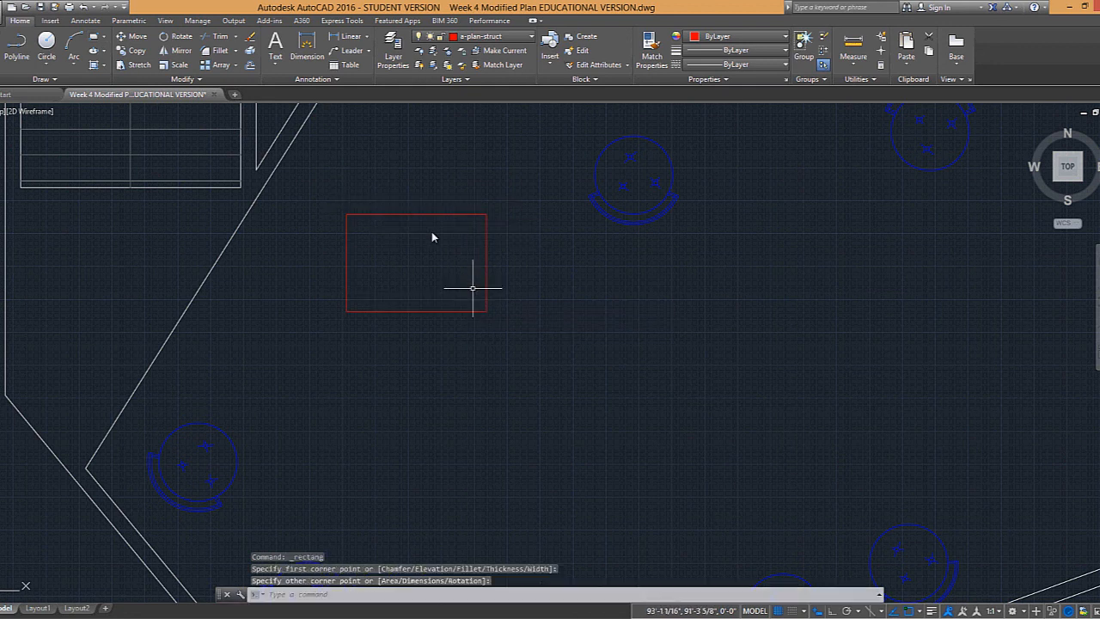
scroll(380, 182, up, 2)
key(Return)
click(327, 234)
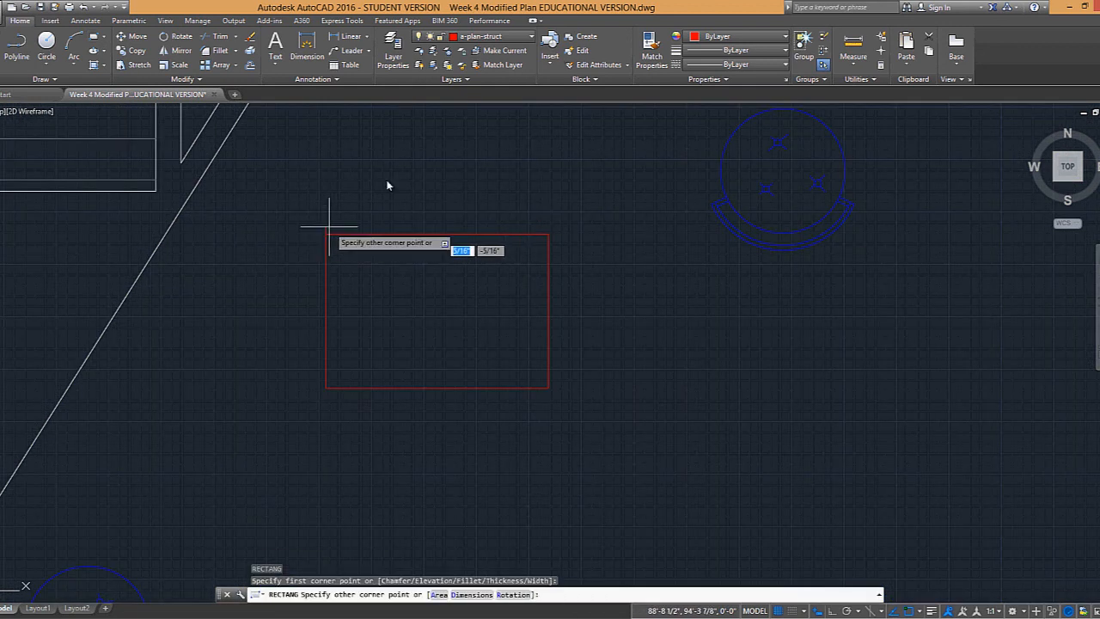
click(549, 210)
Shorten the bench seat by stretching the lower edge of its rectangle upward
click(467, 418)
click(436, 391)
click(437, 391)
key(Escape)
scroll(453, 325, down, 4)
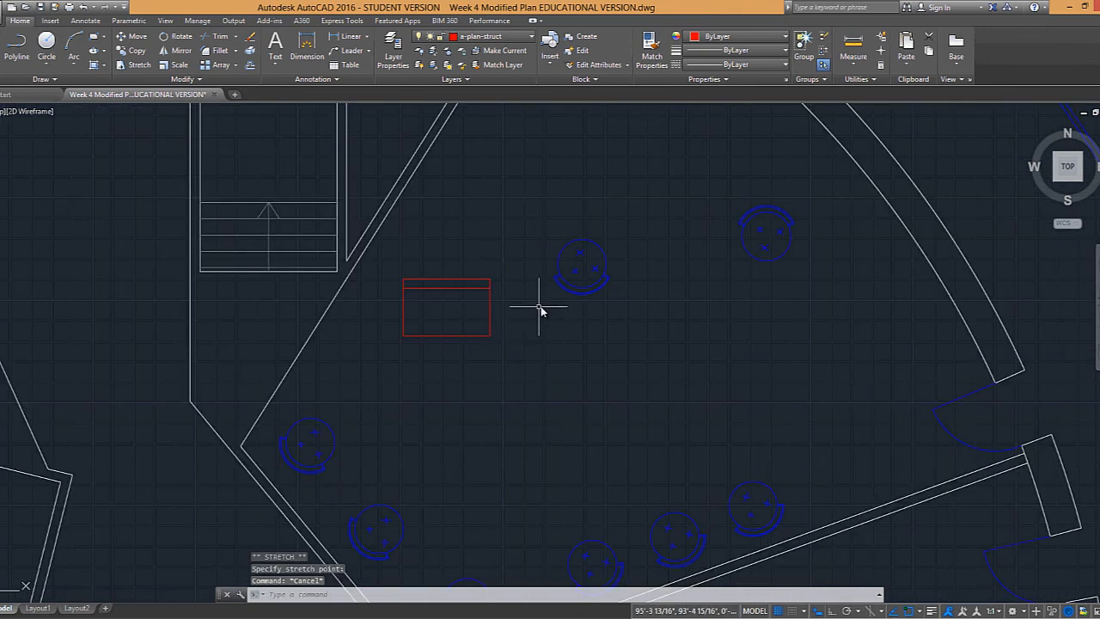
Start a block definition named bench with its base point at the midpoint of the backrest's upper edge
key(Escape)
key(Escape)
text(block)
key(Return)
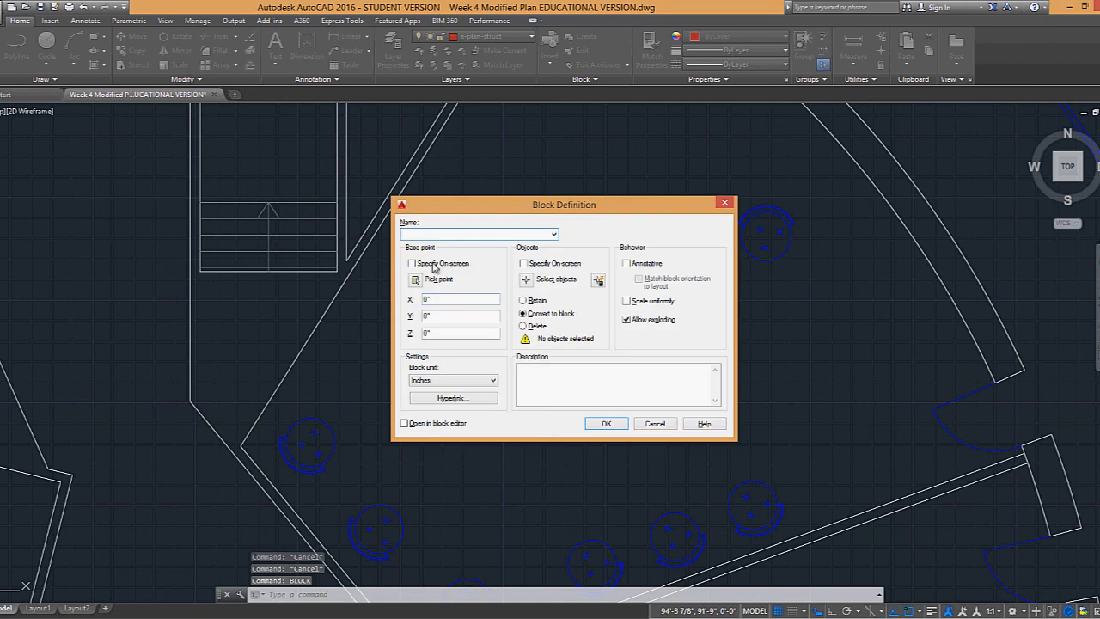
text(bench)
click(416, 280)
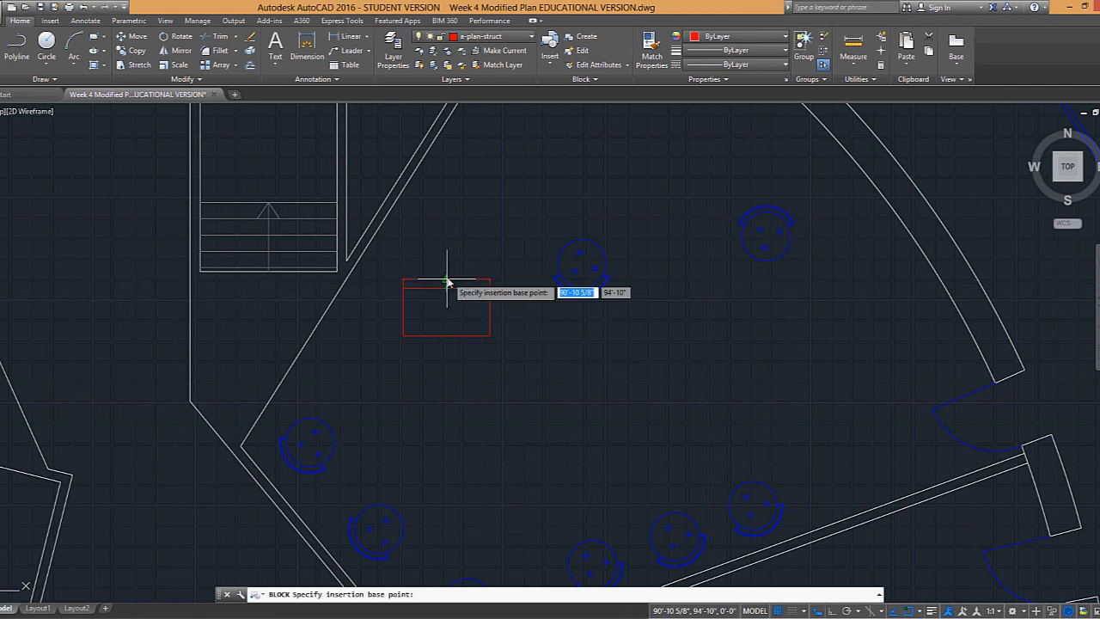
click(446, 281)
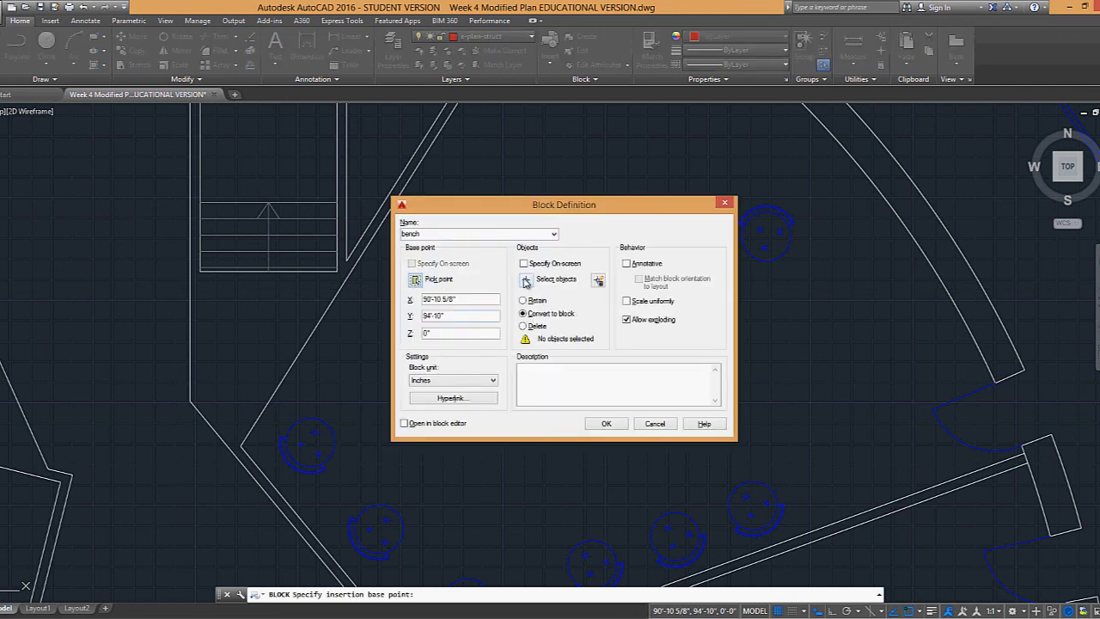
Add both bench rectangles to the block definition and create the block
click(527, 282)
click(511, 300)
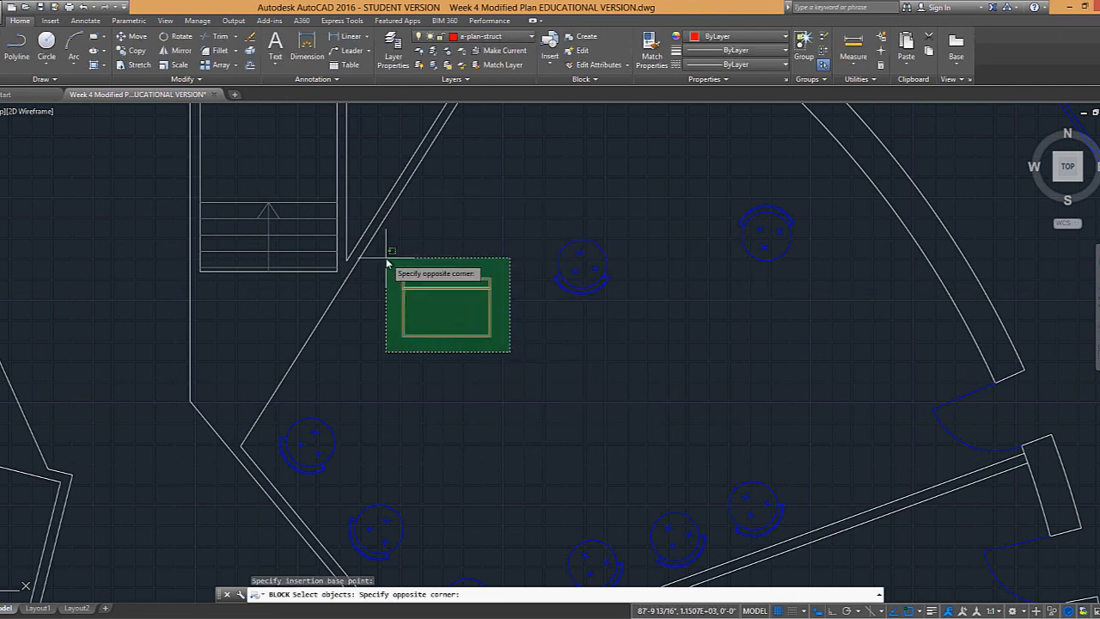
click(388, 258)
key(Return)
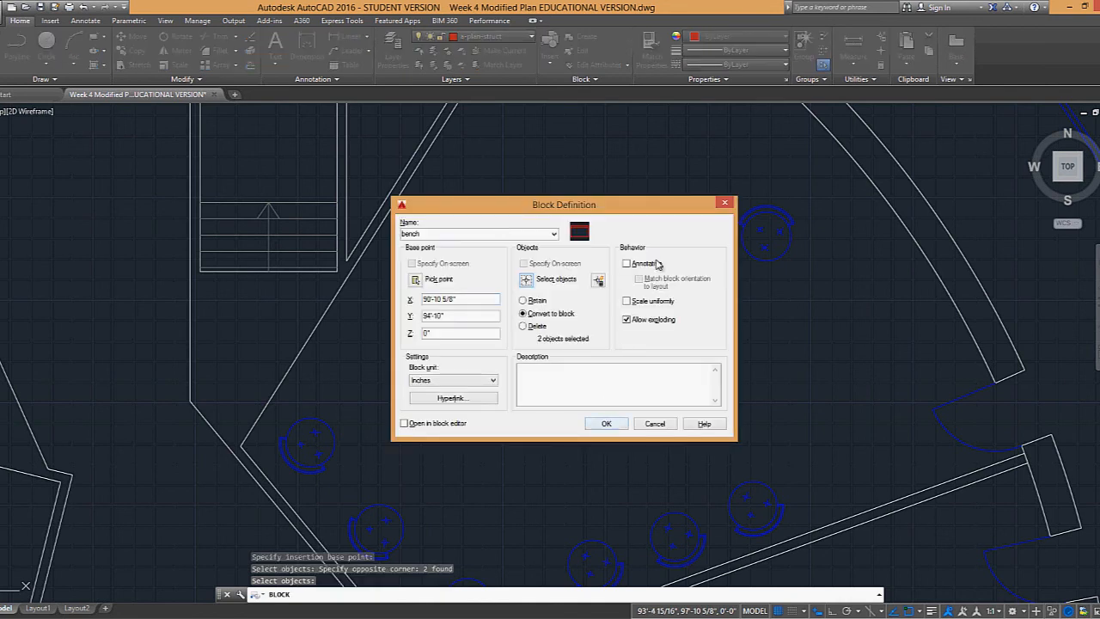
click(607, 423)
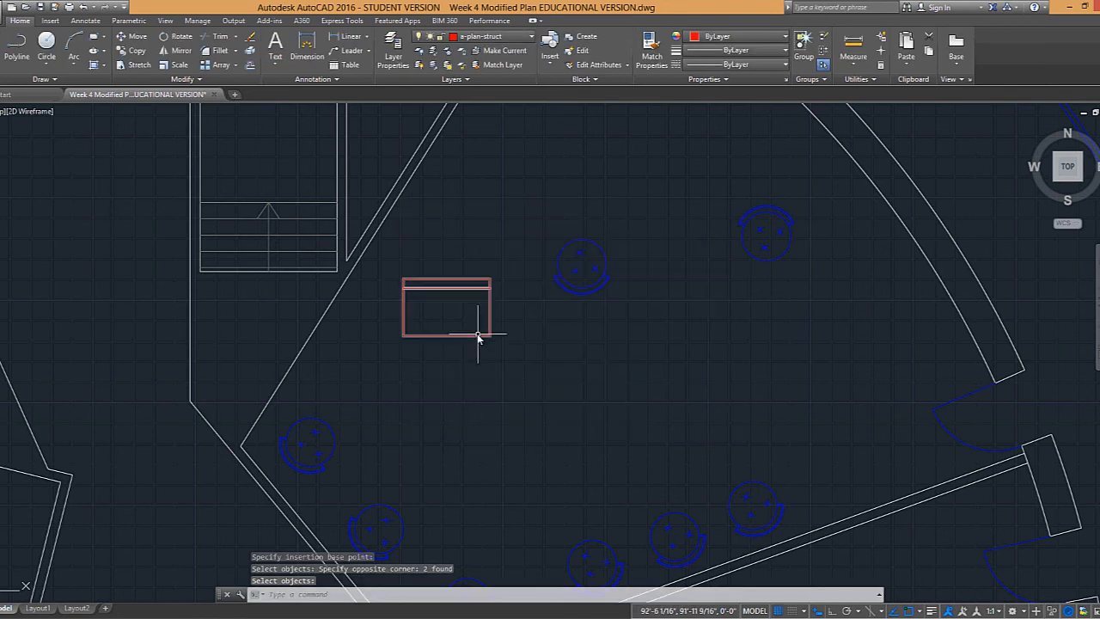
Move the bench block to the a-plan-furn layer
scroll(467, 310, down, 2)
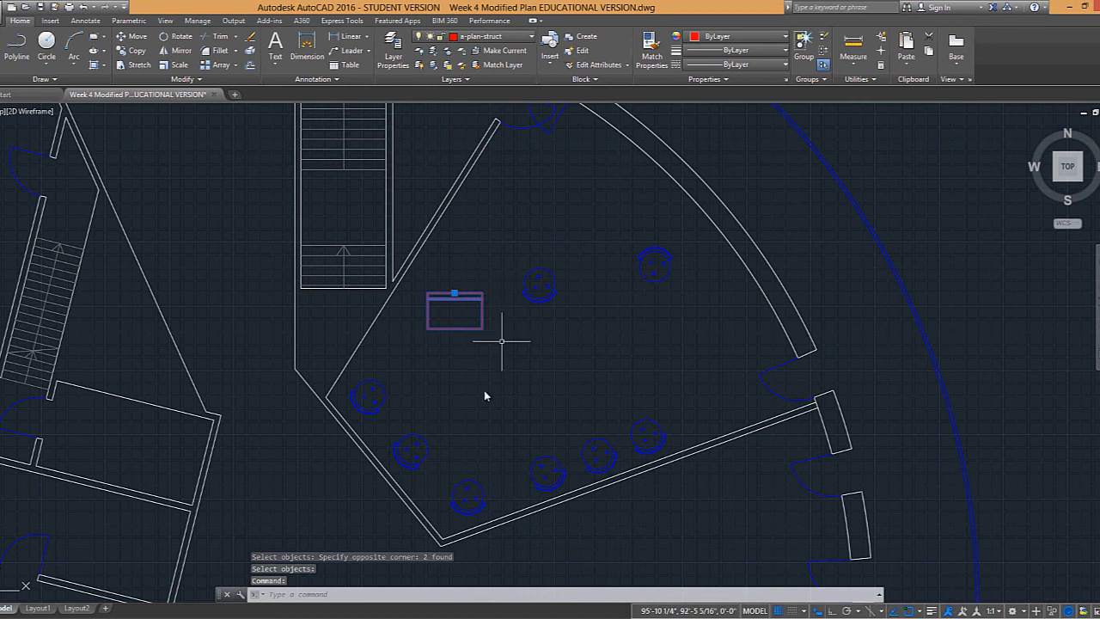
key(Escape)
scroll(465, 306, up, 3)
click(465, 306)
click(437, 248)
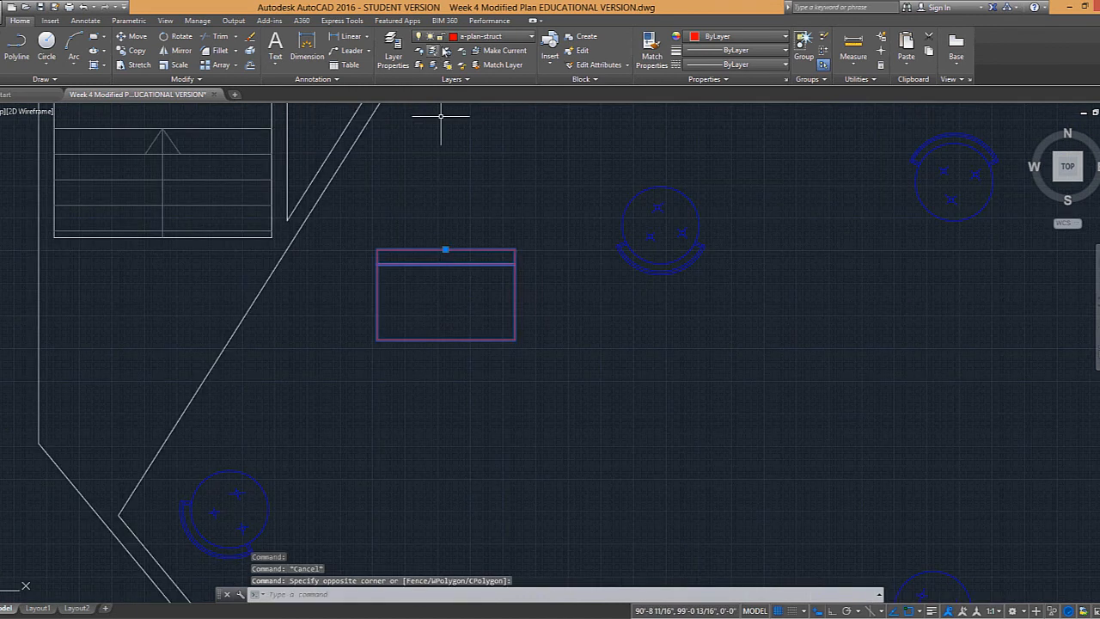
click(528, 38)
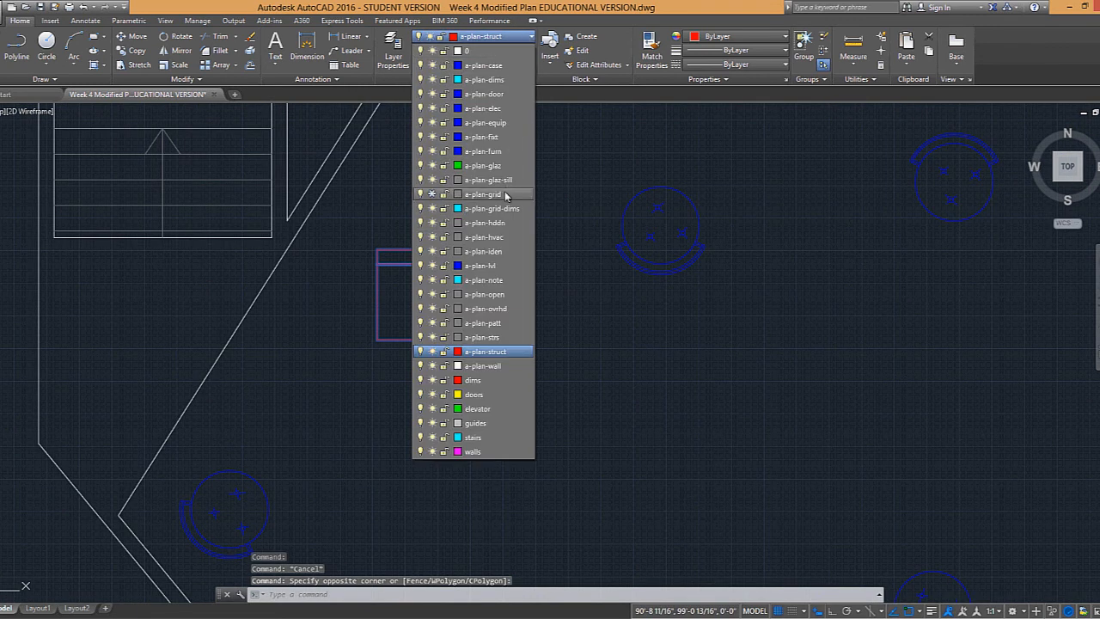
click(501, 153)
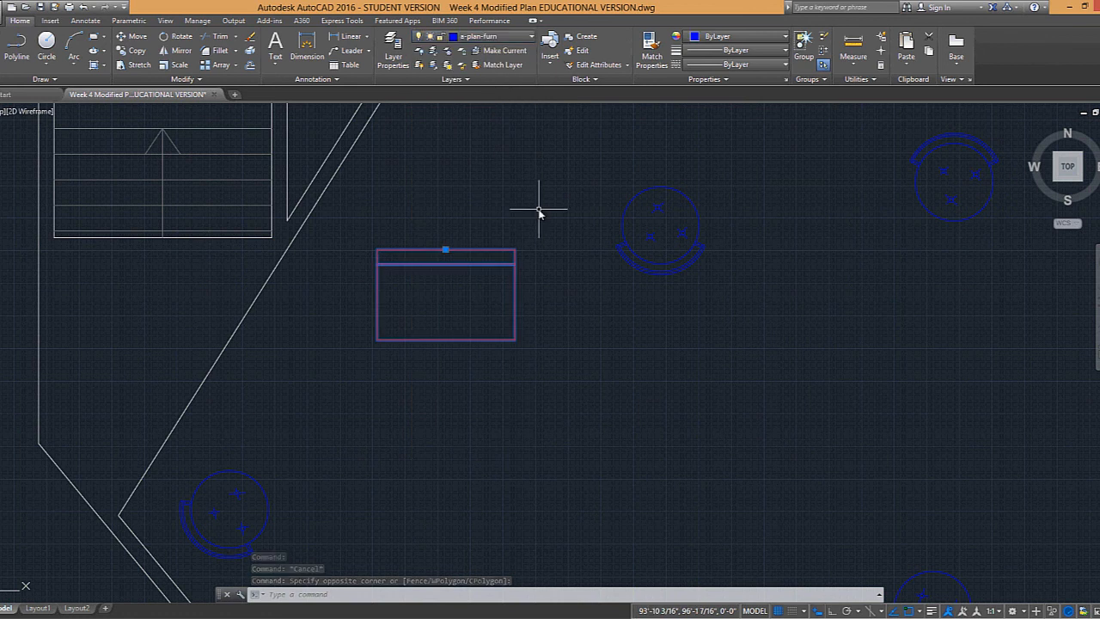
key(Escape)
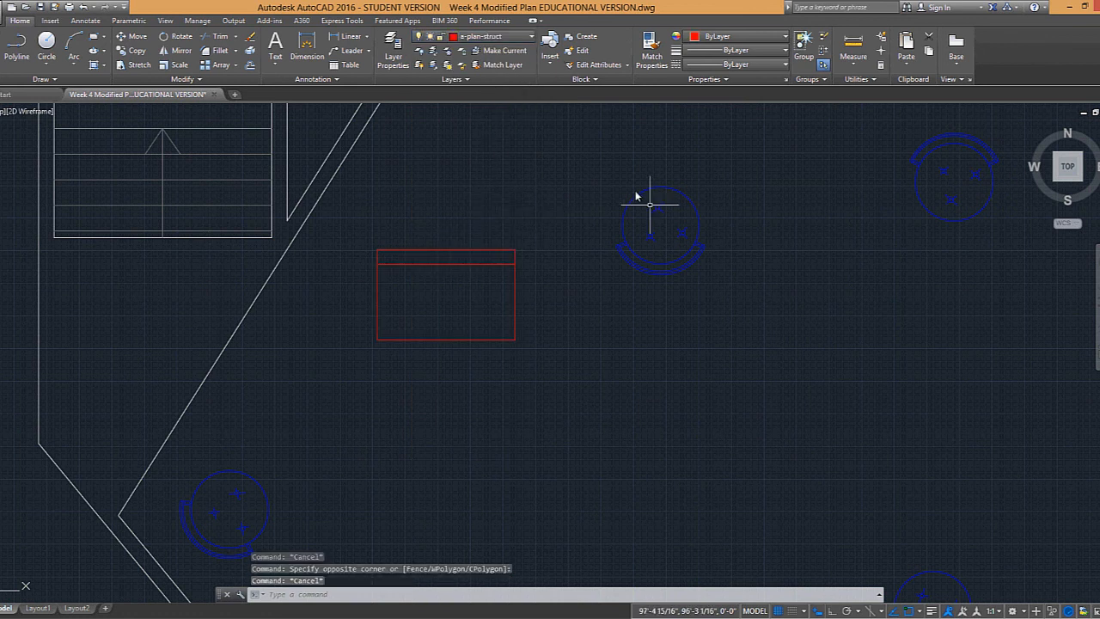
Check which layer the bench block is on compared with the current layer
click(481, 256)
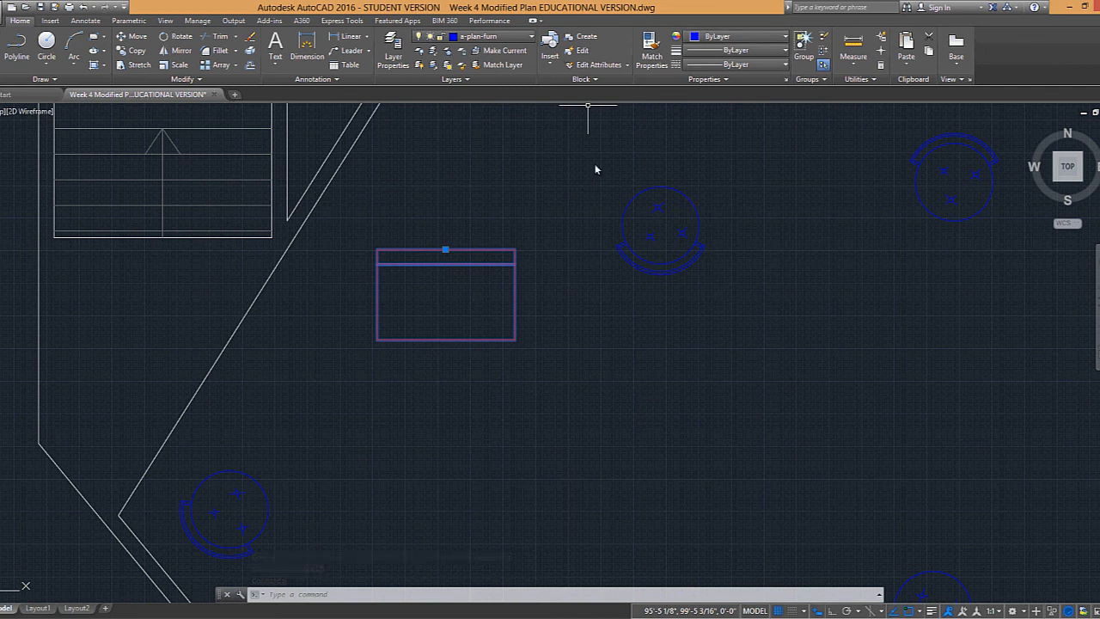
key(Escape)
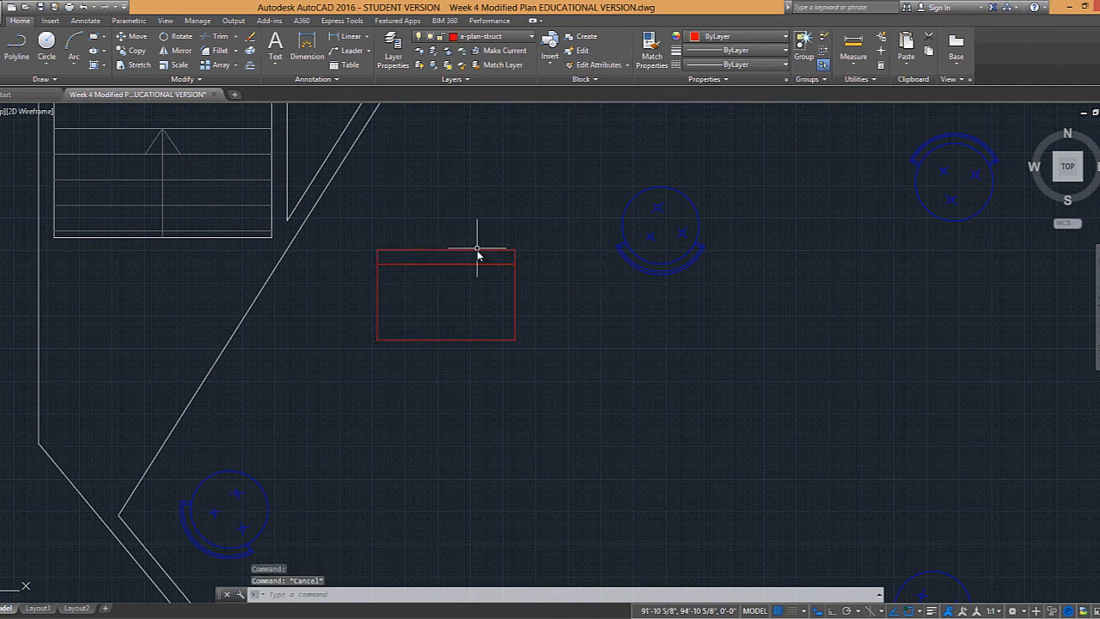
key(Escape)
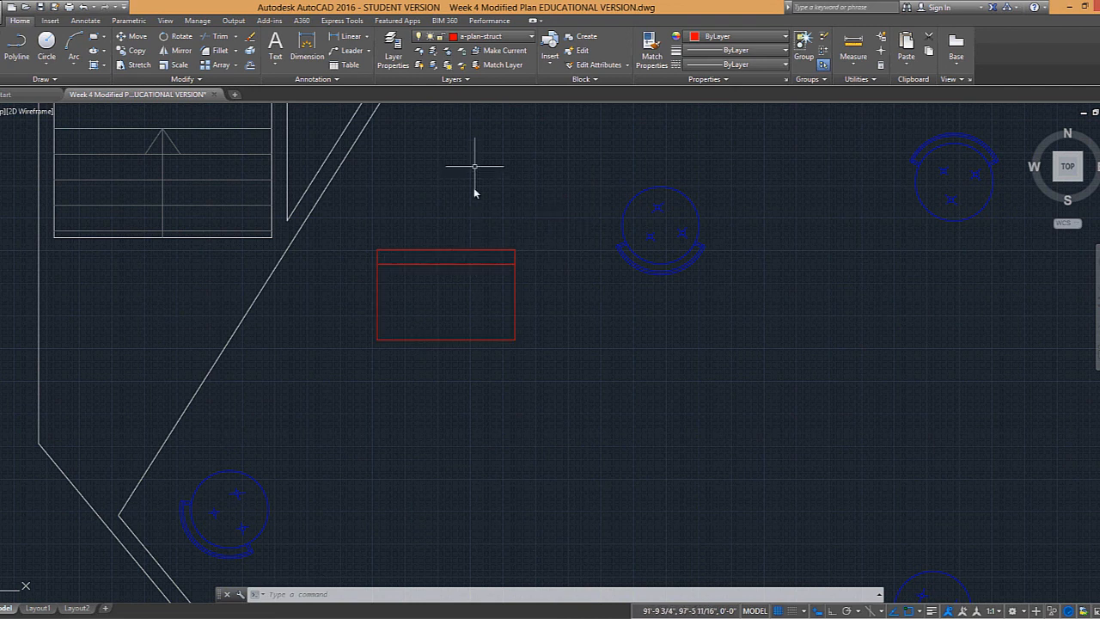
click(471, 250)
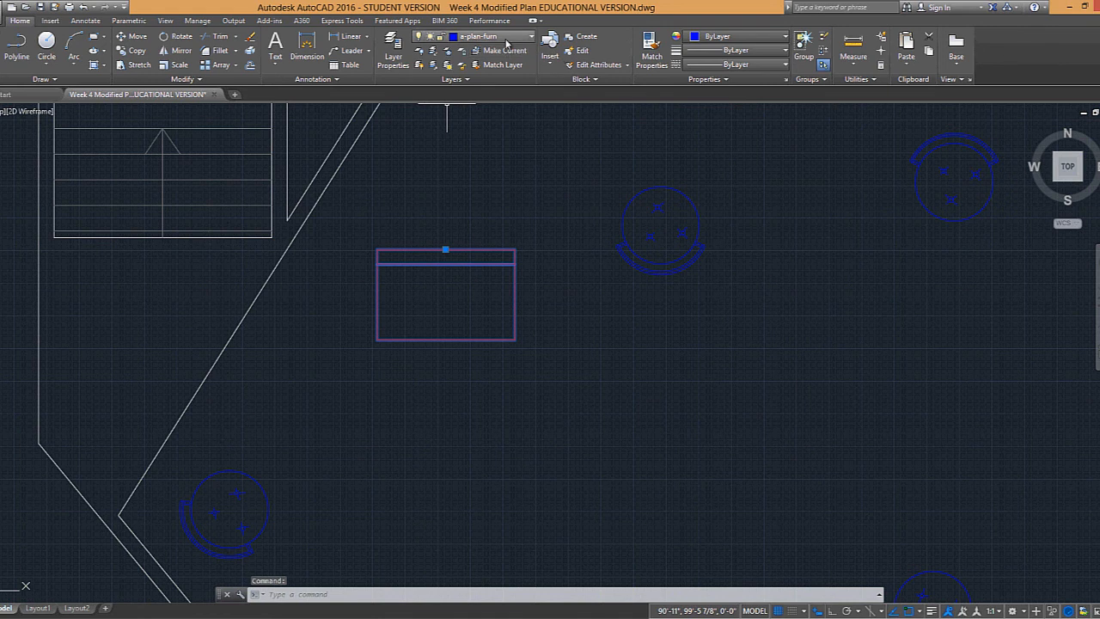
key(Escape)
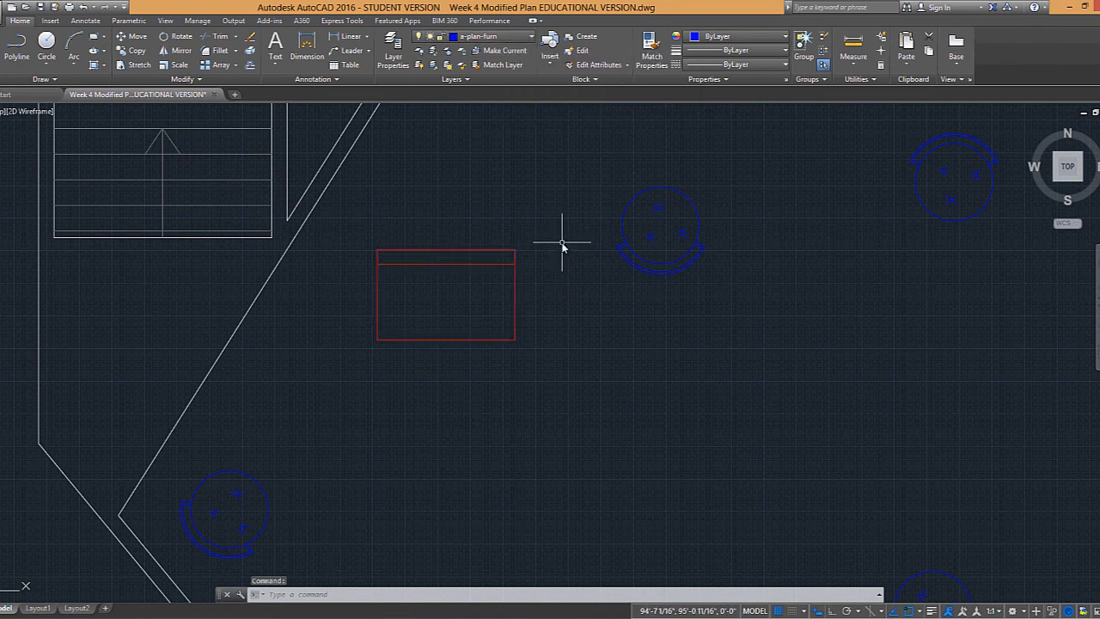
key(Escape)
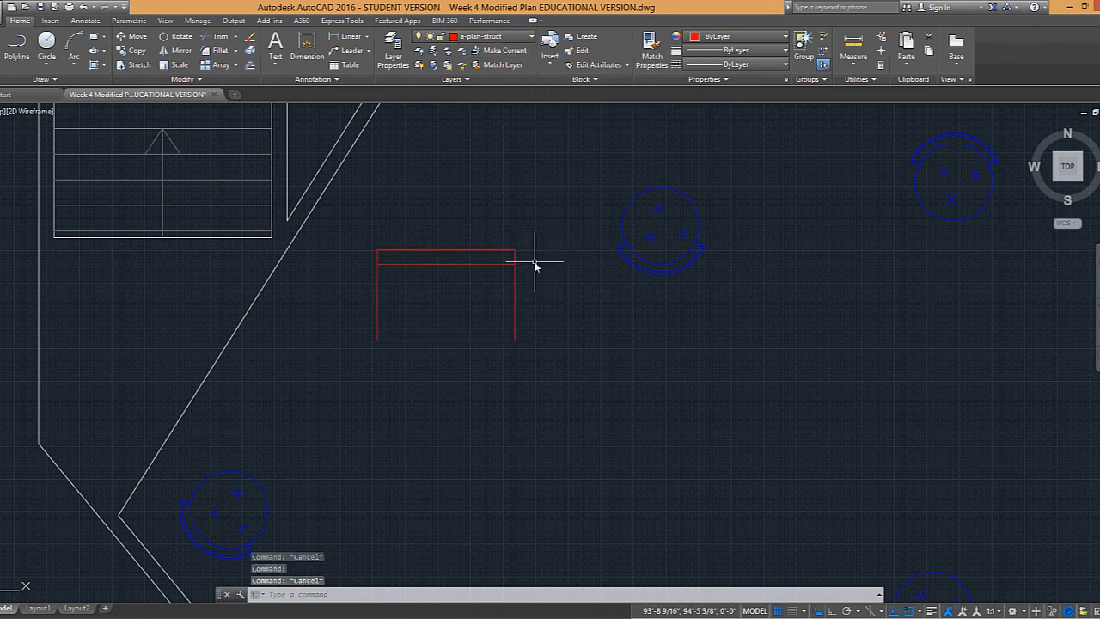
Open the bench block definition for editing in the Block Editor
scroll(534, 262, down, 2)
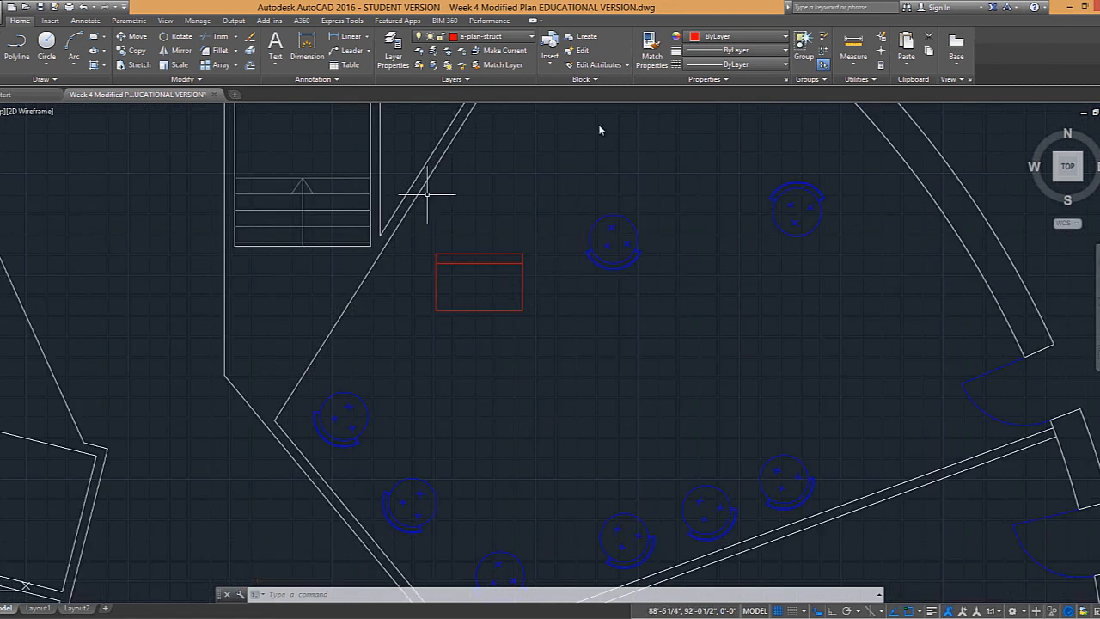
double_click(493, 260)
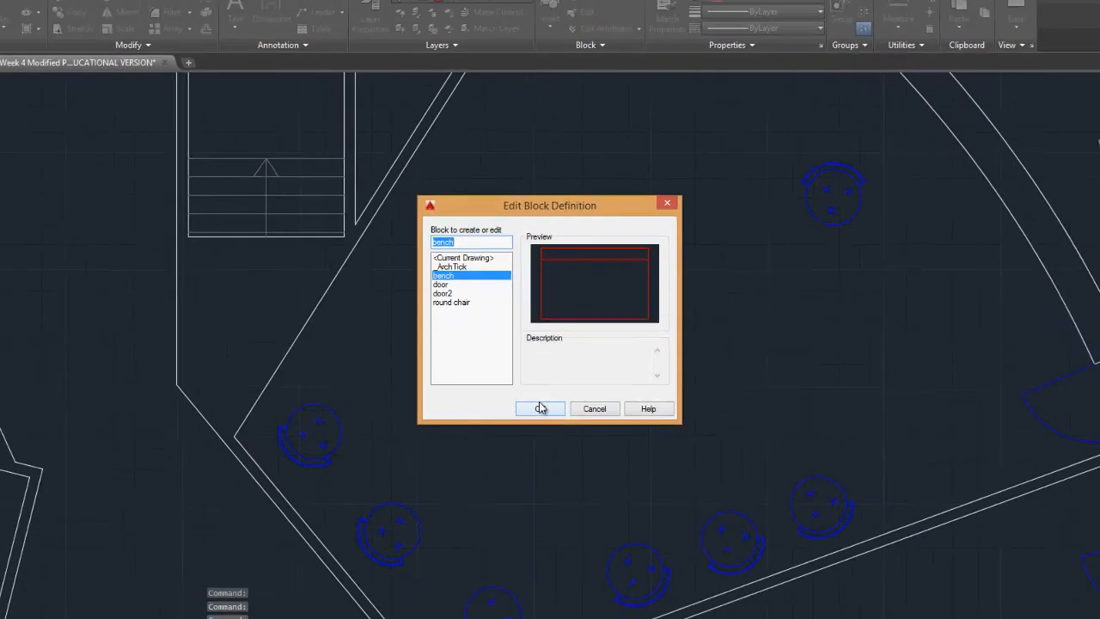
click(540, 434)
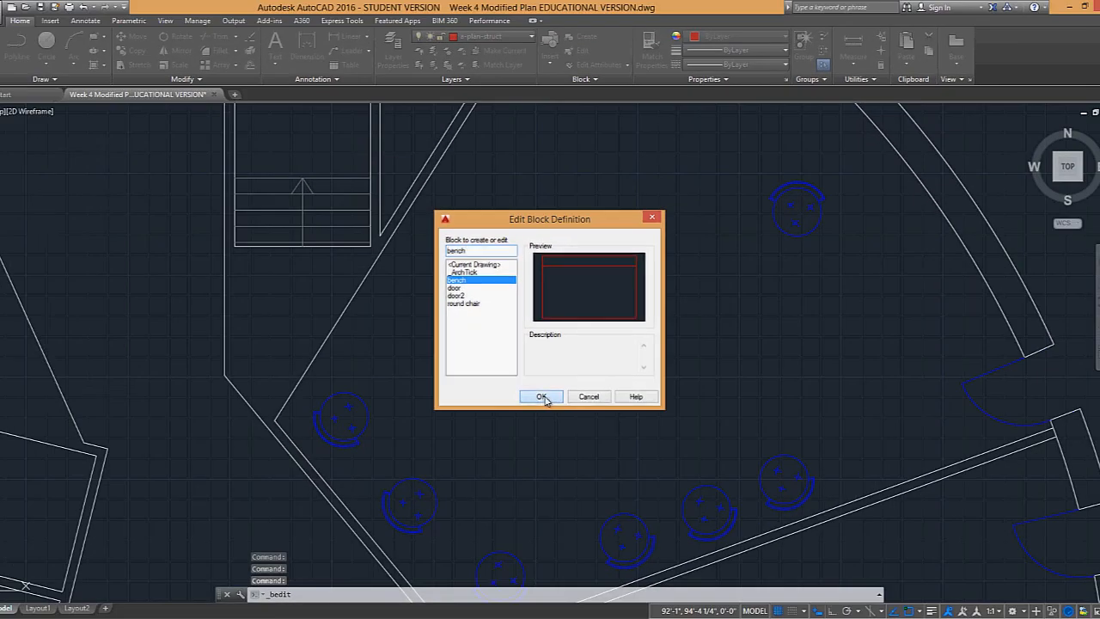
Move both rectangles inside the bench block definition to layer 0
scroll(516, 299, down, 5)
click(348, 205)
click(786, 467)
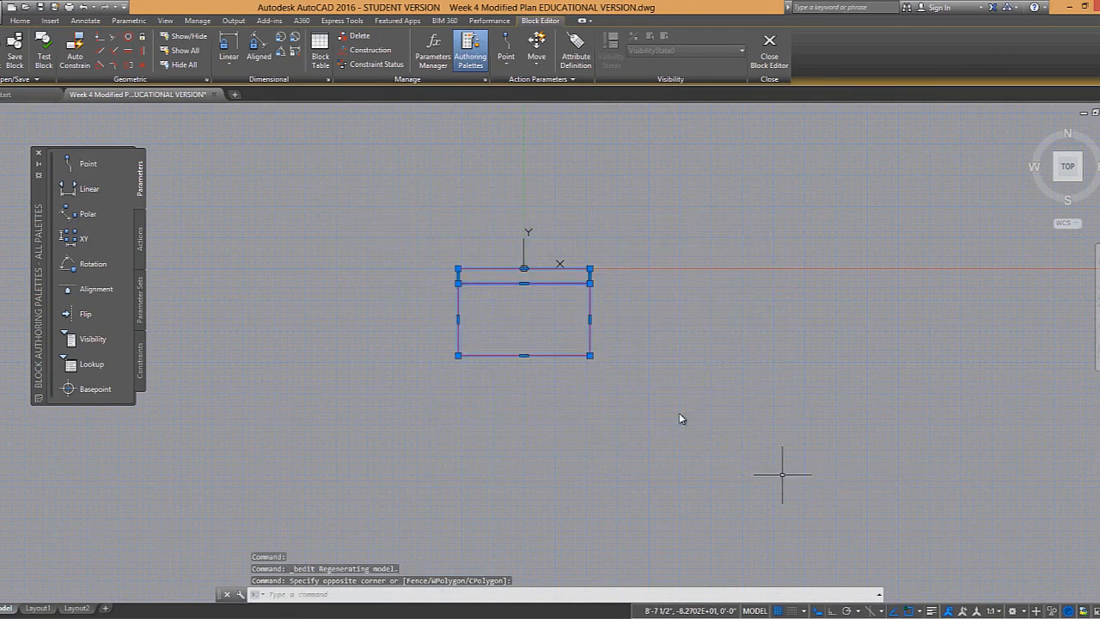
click(19, 21)
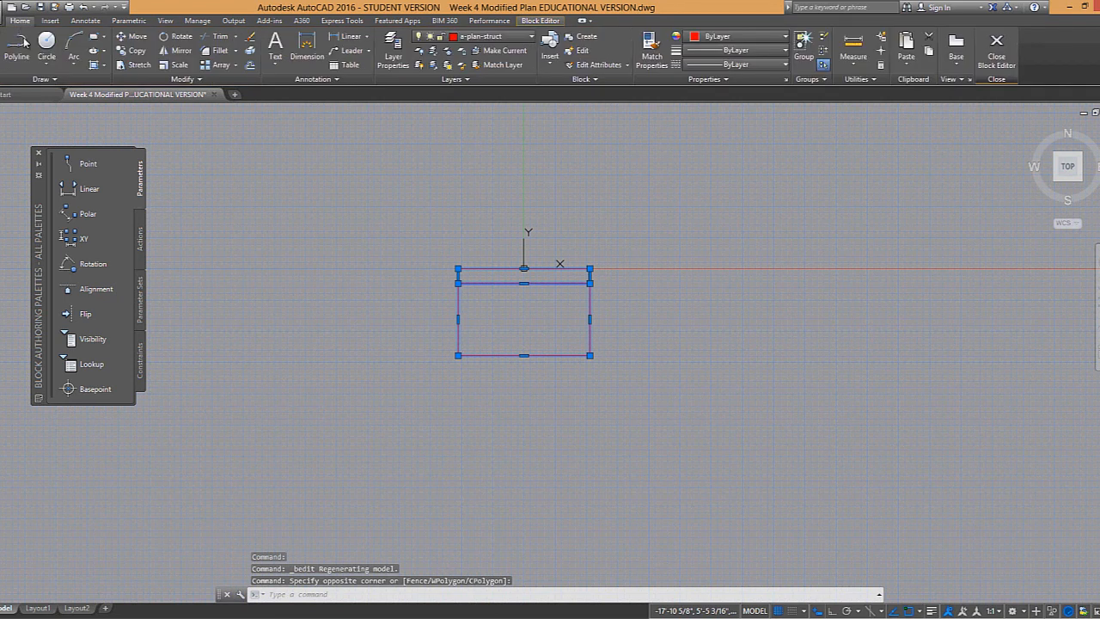
click(533, 36)
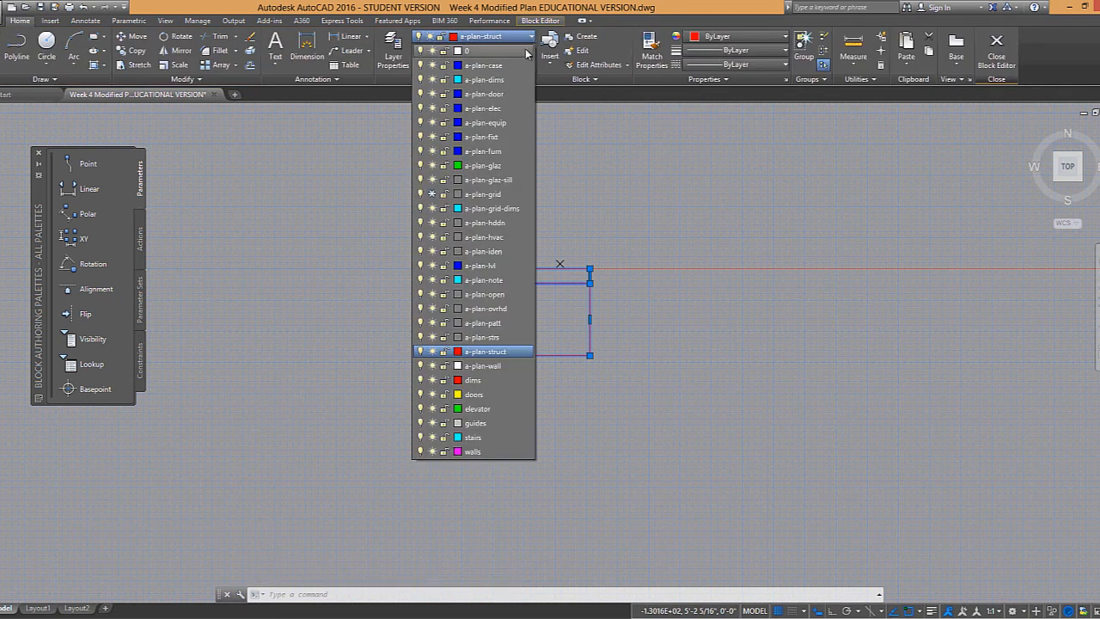
click(455, 51)
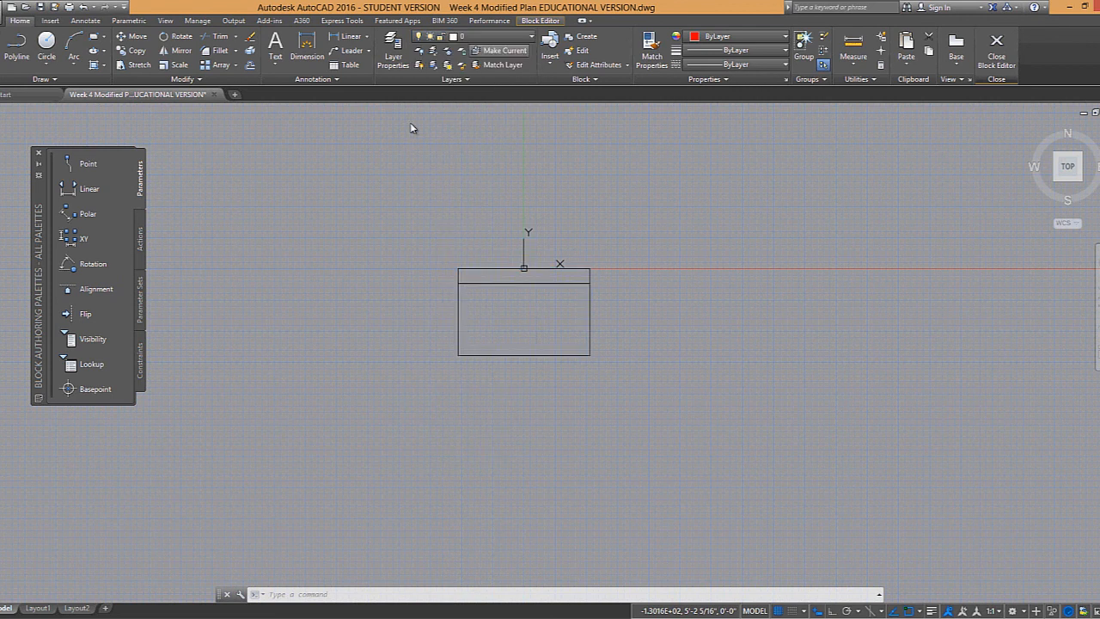
click(702, 196)
key(Escape)
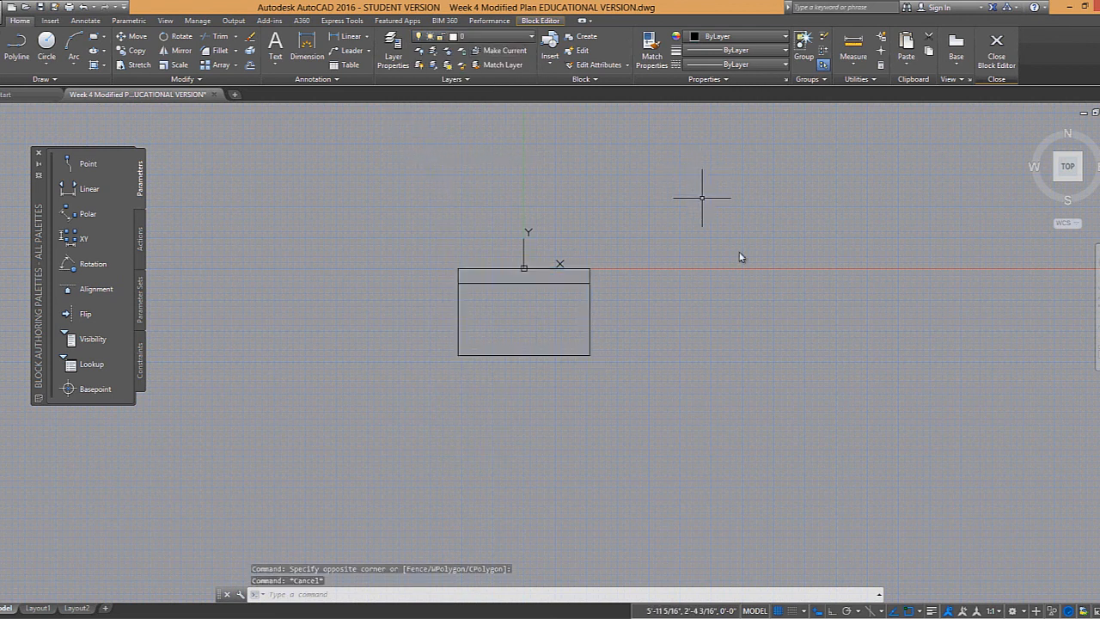
Close the Block Editor and save the changes to the bench block definition
click(997, 48)
click(515, 292)
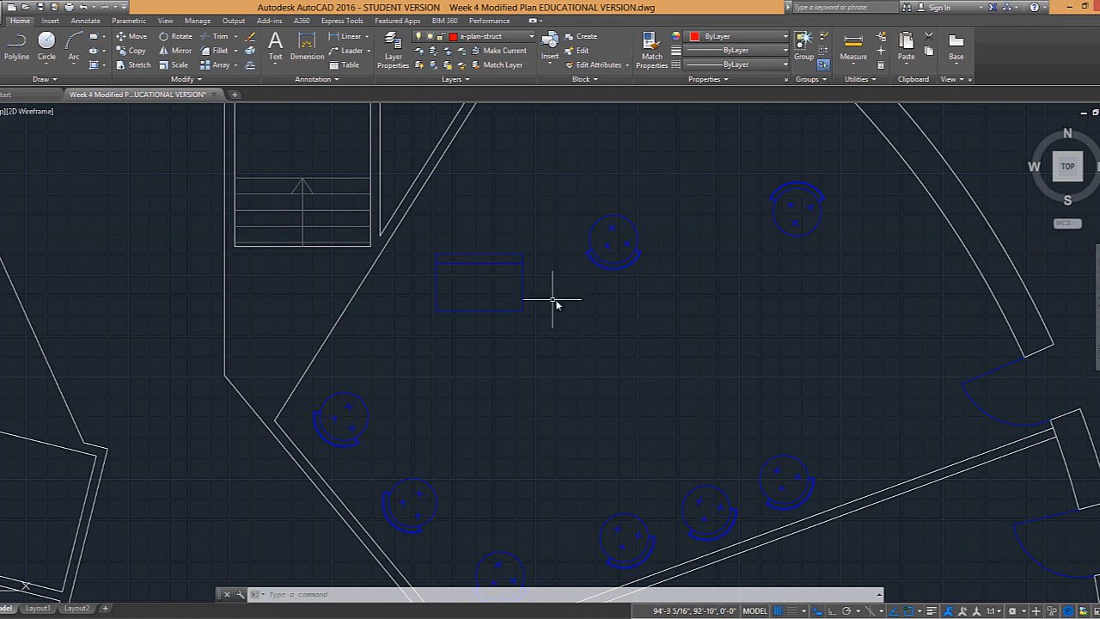
scroll(560, 302, down, 2)
middle_drag(535, 304, 467, 332)
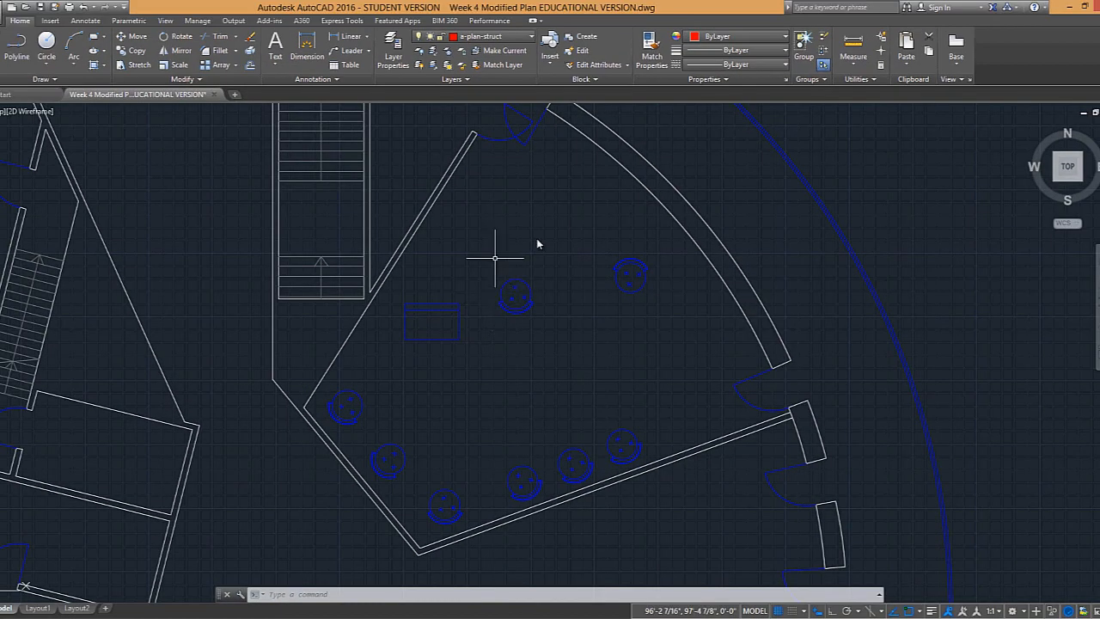
Explode the chair block just beside the bench into separate objects and check the layer of one of its parts
scroll(540, 303, up, 2)
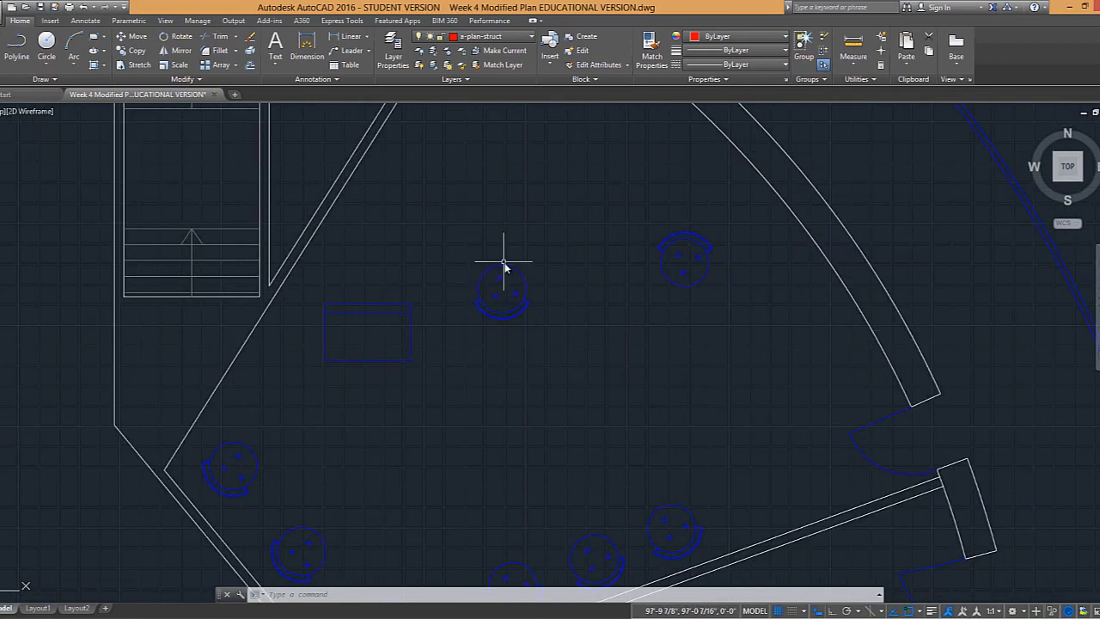
click(505, 268)
text(explo)
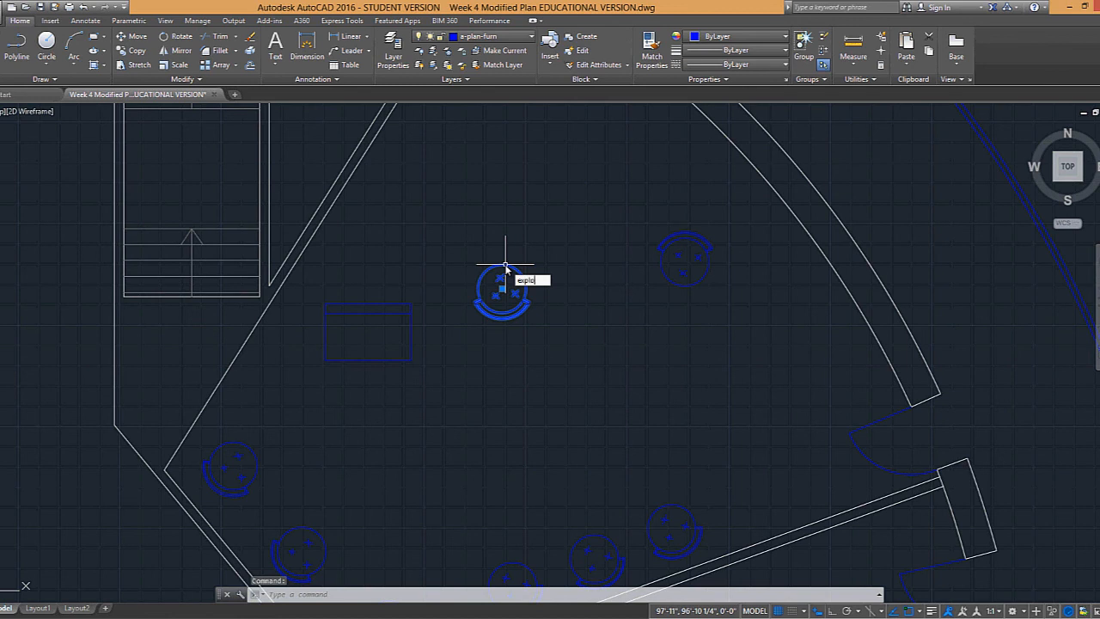
text(de)
key(Return)
scroll(504, 286, up, 5)
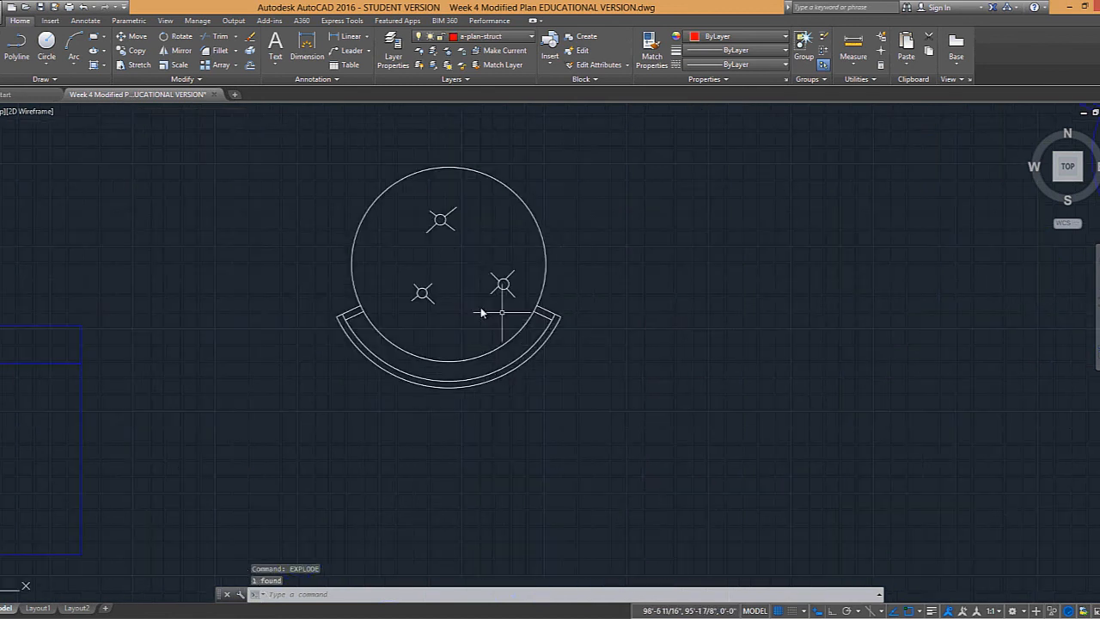
click(451, 216)
key(Escape)
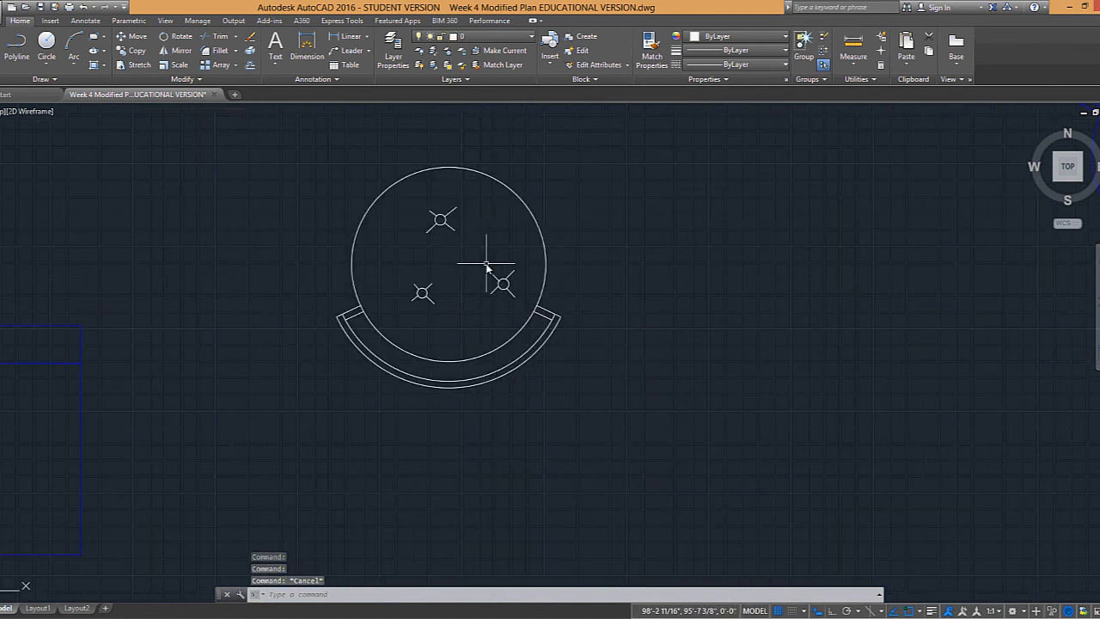
Combine all the objects of the exploded chair into one unnamed group
scroll(486, 265, down, 2)
text(gr)
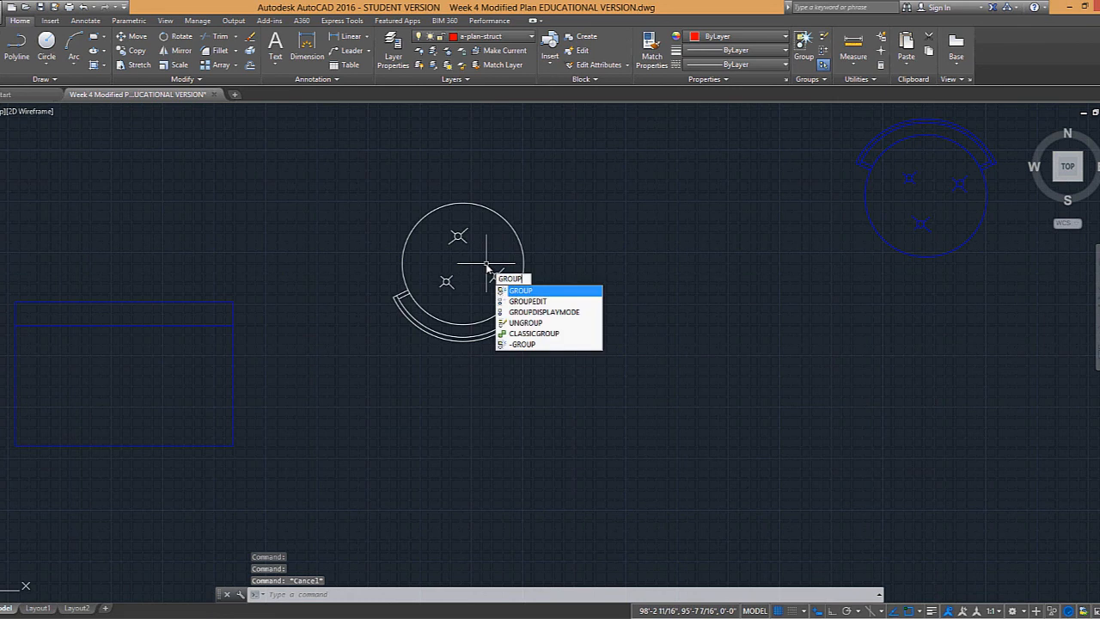
key(Return)
click(344, 160)
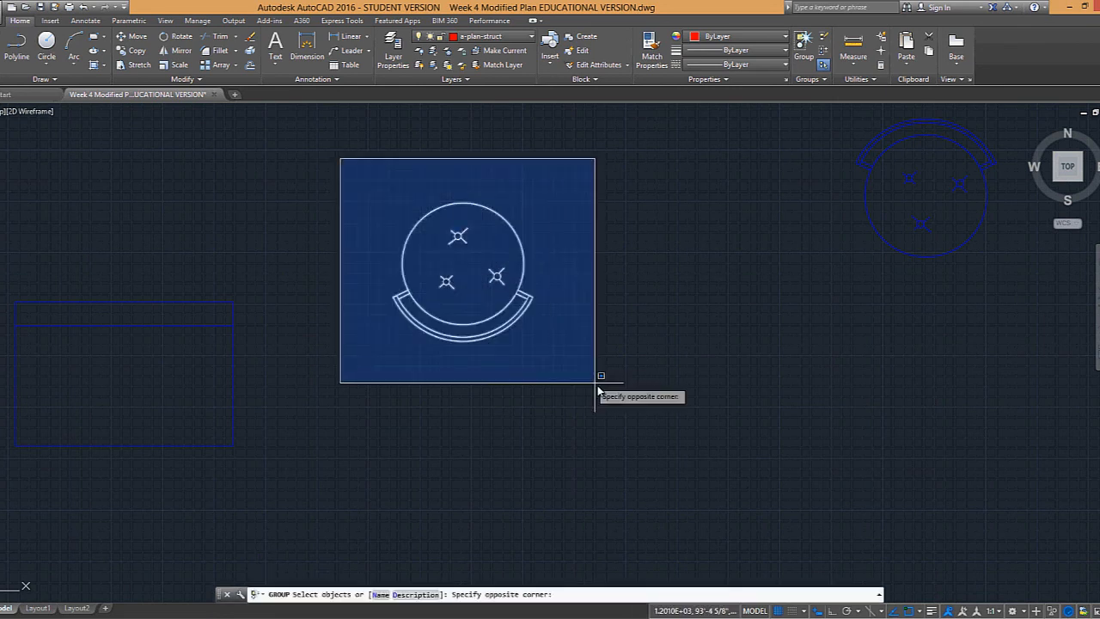
click(579, 360)
key(Return)
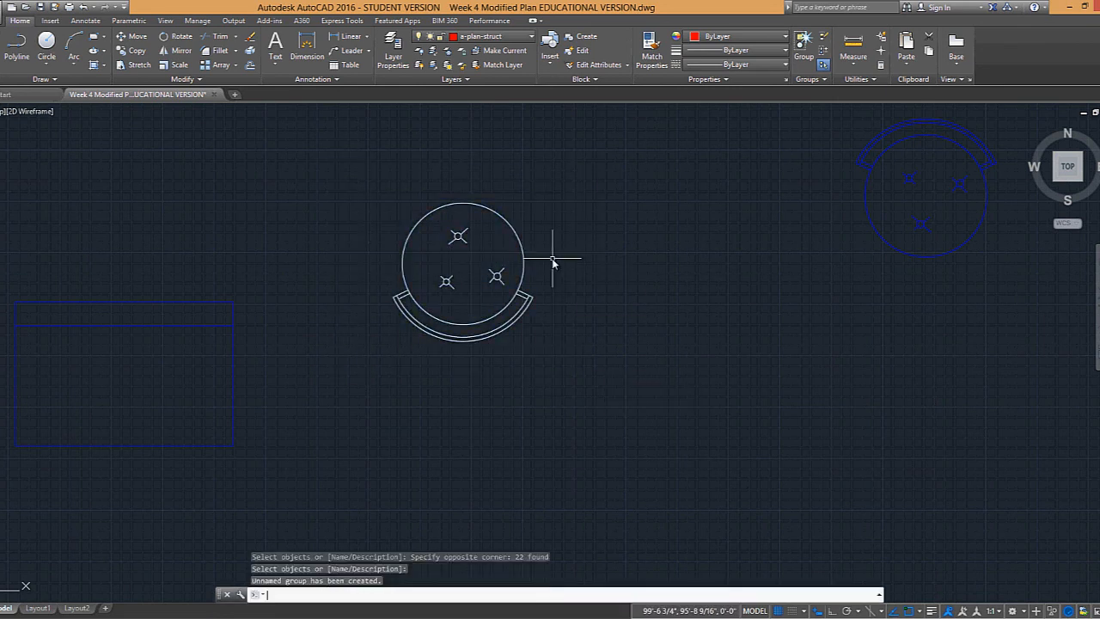
Select the grouped chair and inspect its type and layer in Quick Properties
click(525, 255)
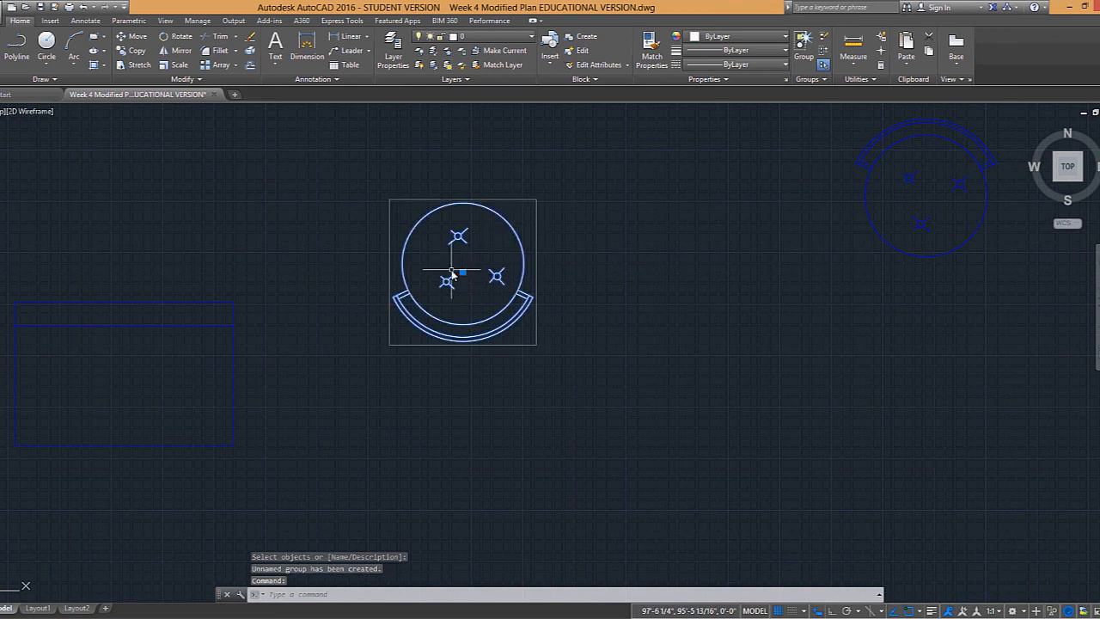
key(Escape)
click(507, 220)
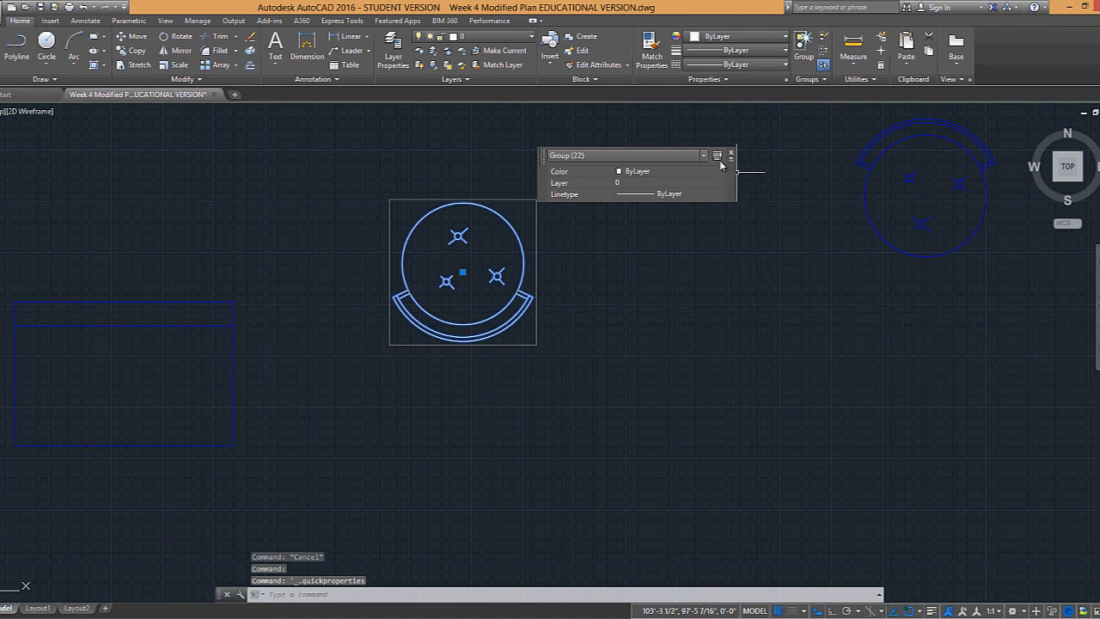
key(Escape)
Call up block definition editing for the chair block near the curved wall and dismiss it without editing
scroll(737, 233, down, 4)
middle_drag(737, 233, 626, 301)
click(729, 245)
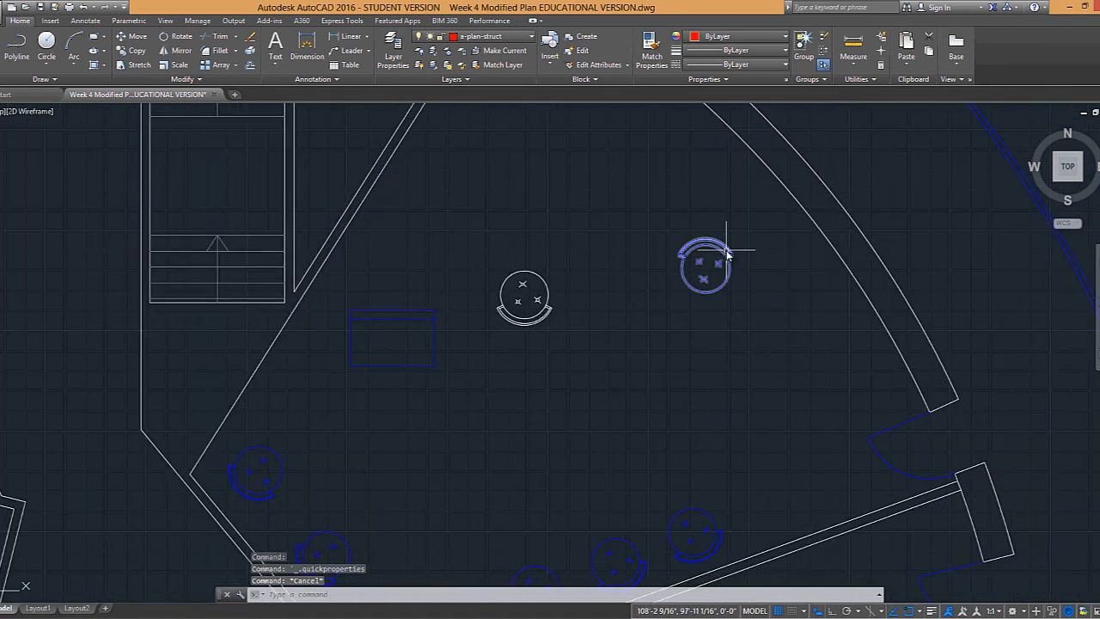
double_click(705, 263)
click(542, 396)
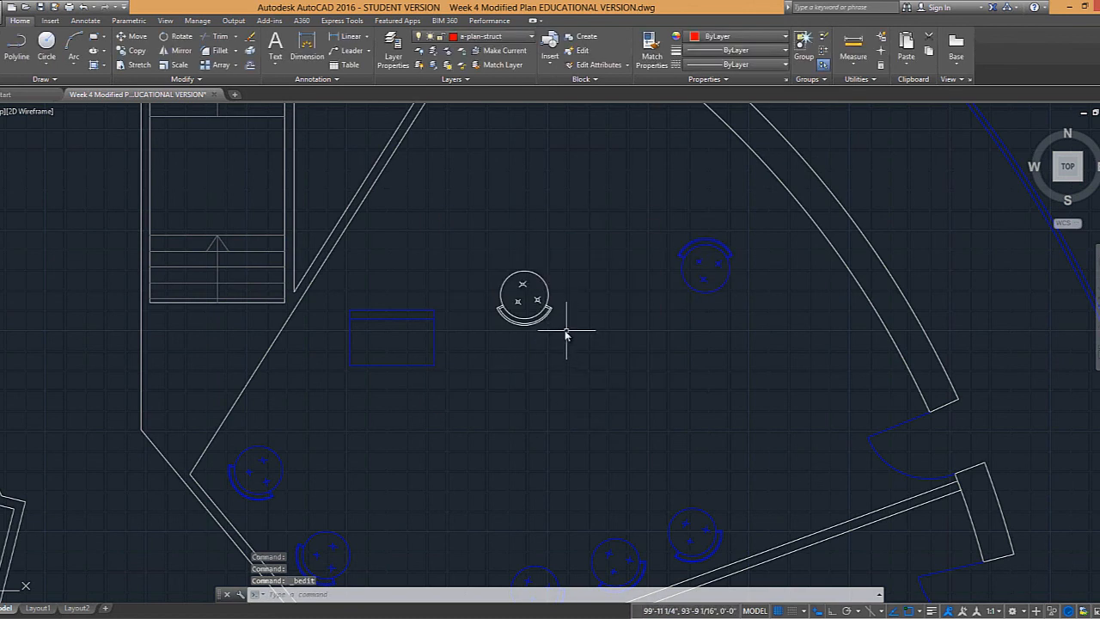
Move the grouped chair by its grip a short distance away from the bench, toward the curved wall
middle_drag(560, 306, 593, 277)
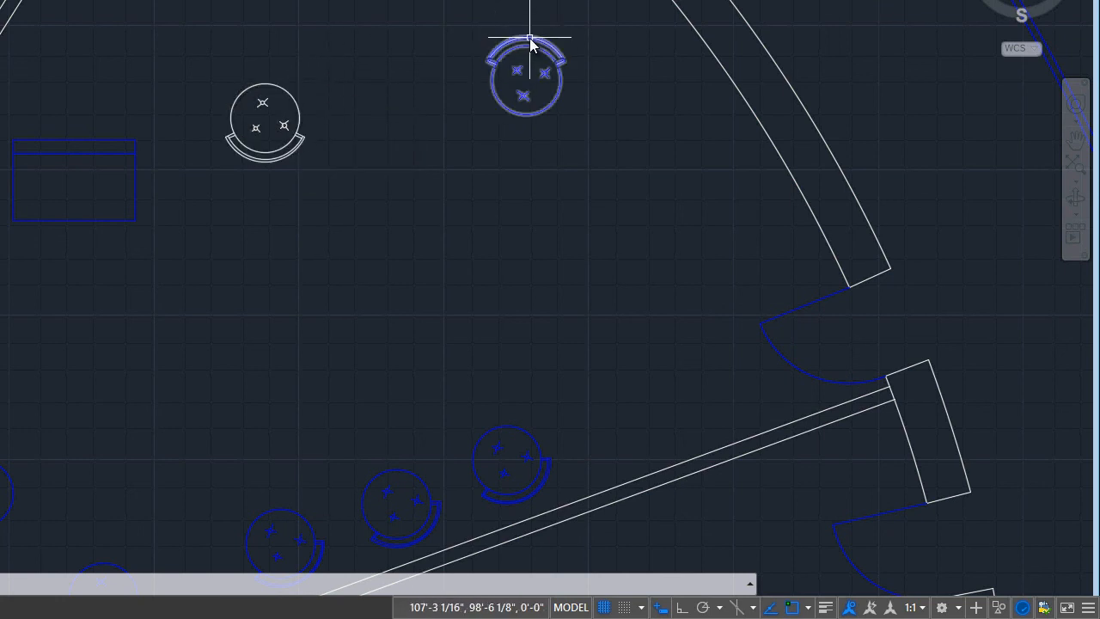
click(259, 160)
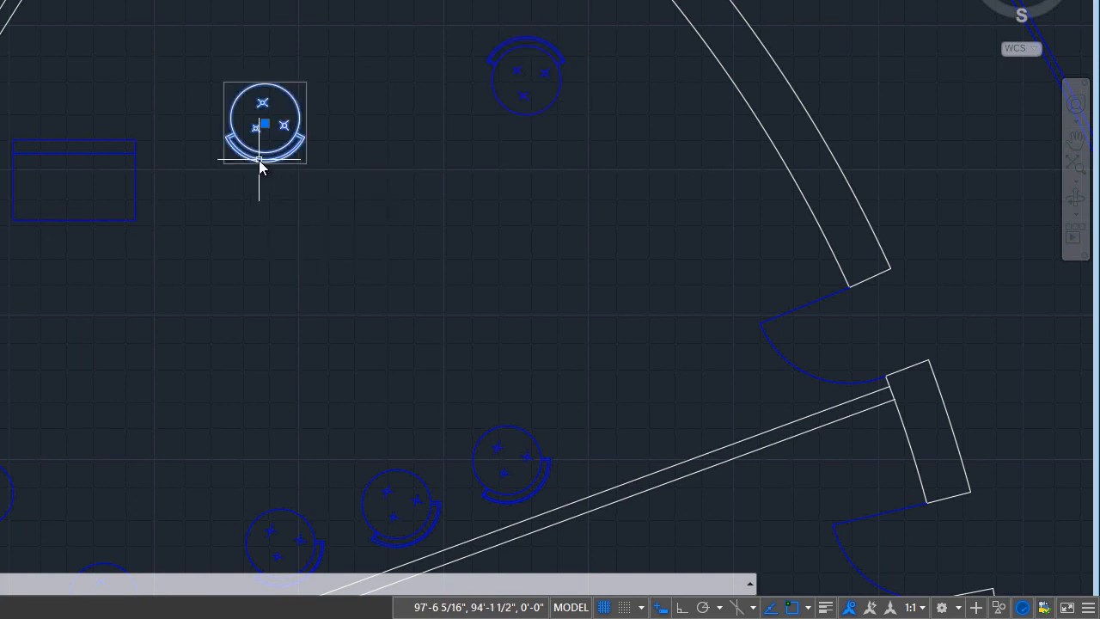
scroll(260, 135, up, 2)
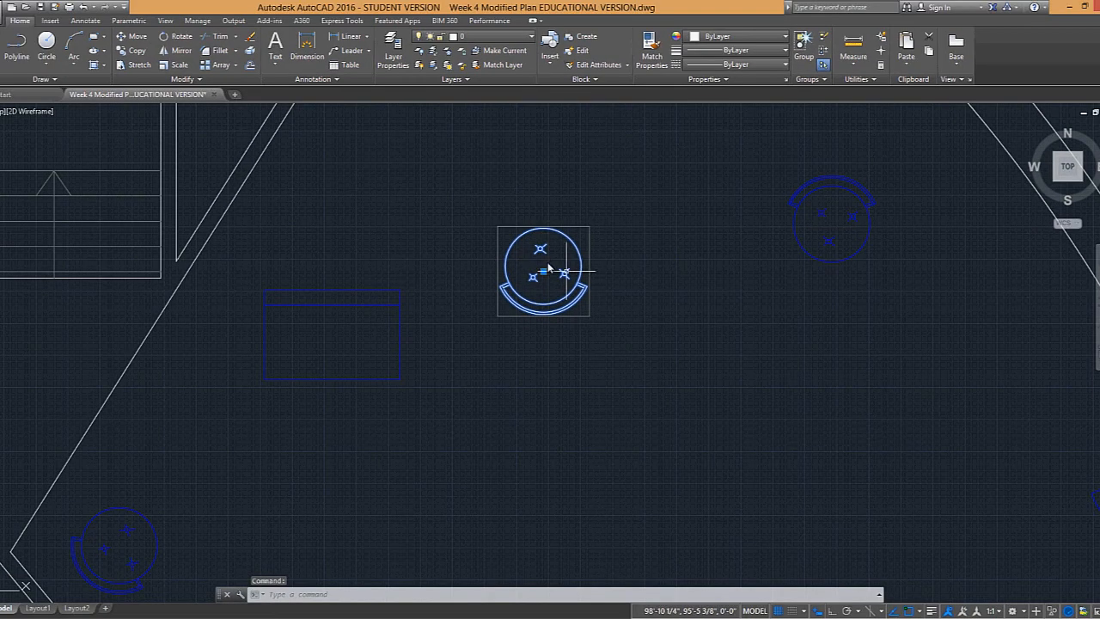
scroll(562, 276, up, 4)
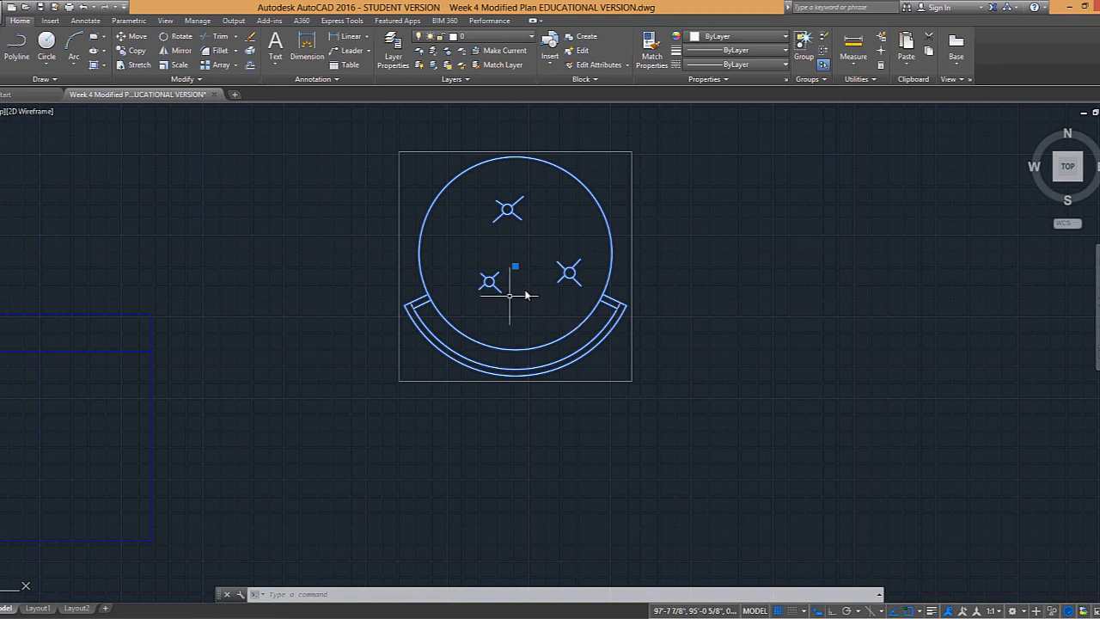
click(515, 267)
click(670, 242)
scroll(670, 282, down, 5)
middle_drag(661, 282, 548, 290)
key(Escape)
Ungroup the grouped chair back into its individual objects
click(600, 288)
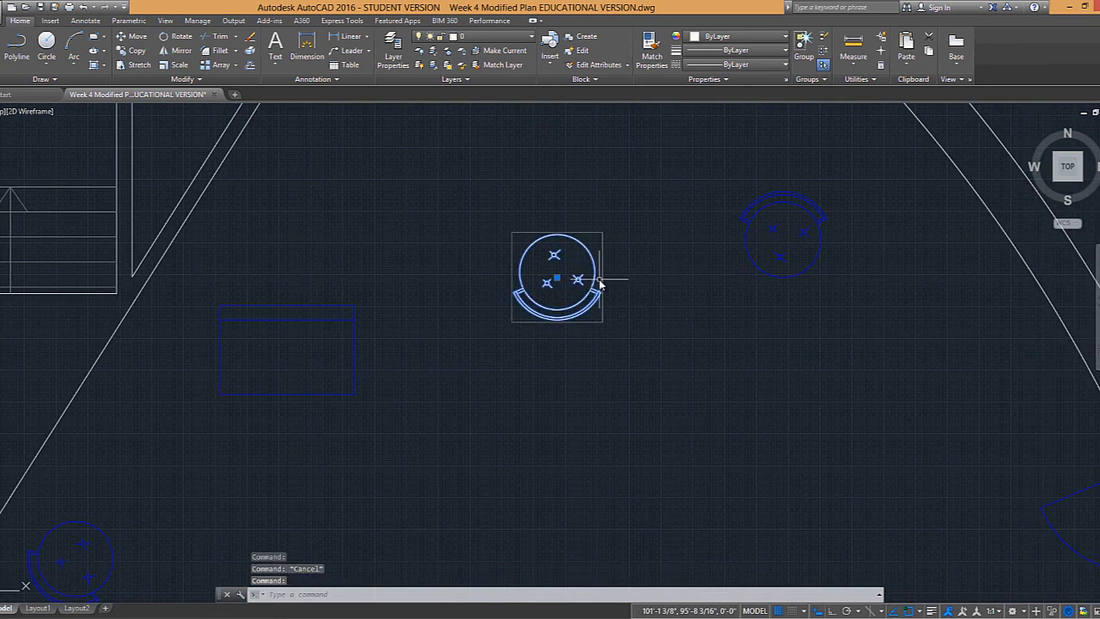
text(Lngroup)
key(Return)
click(658, 360)
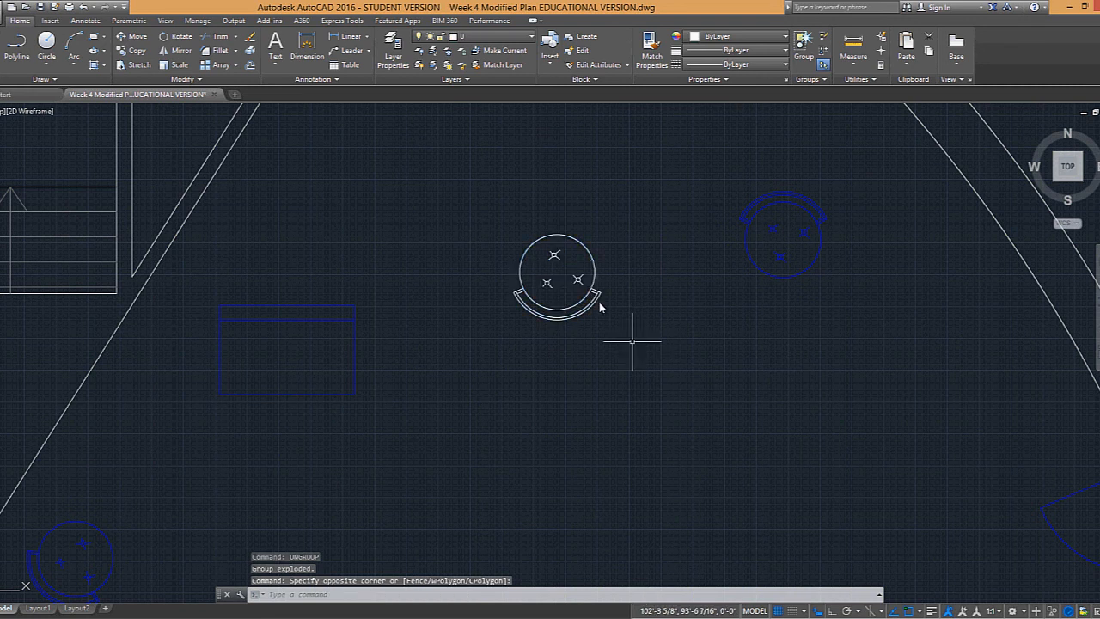
key(Escape)
scroll(592, 292, down, 2)
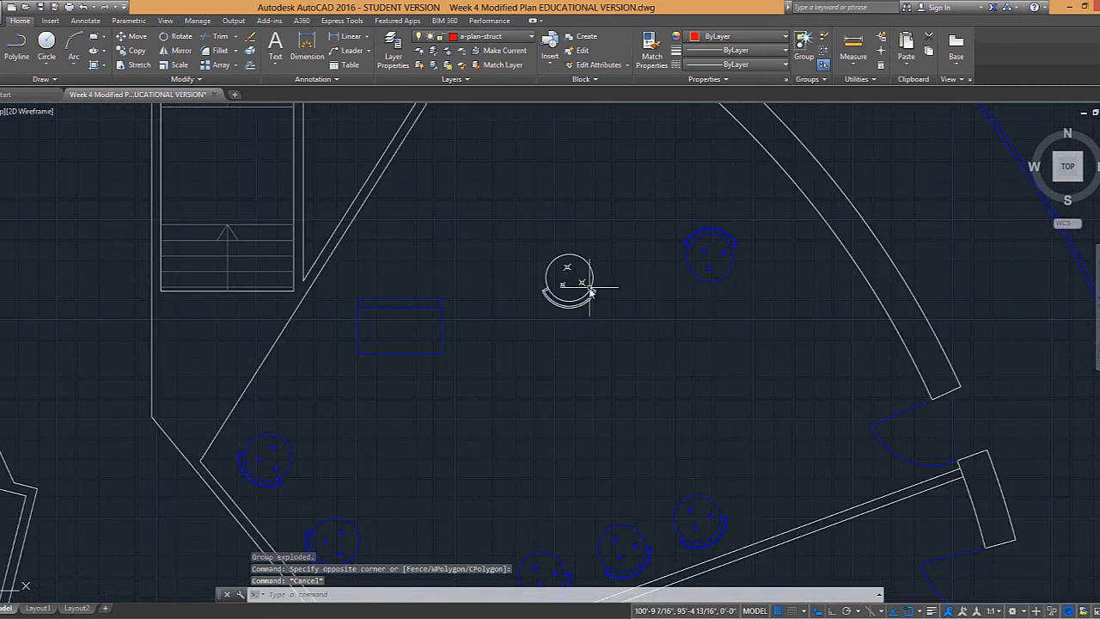